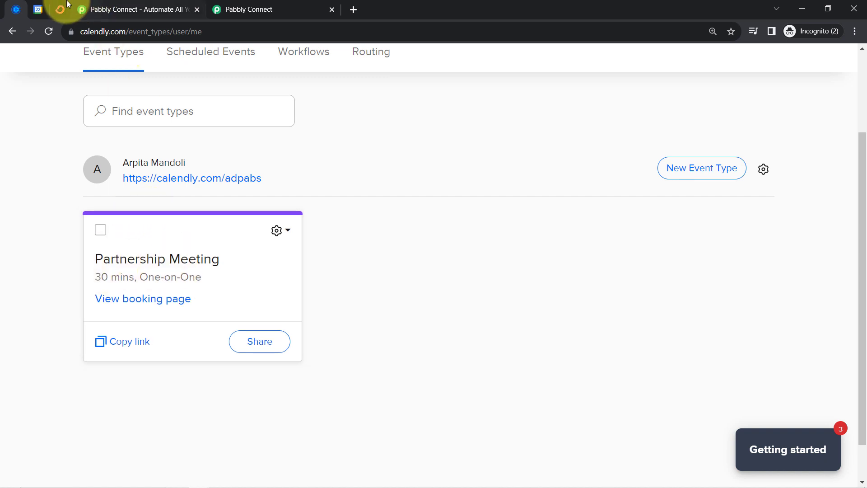
# Step: Review the Calendly event types, the Google Calendar month view and the ConvertKit subscribers list
pyautogui.click(39, 9)
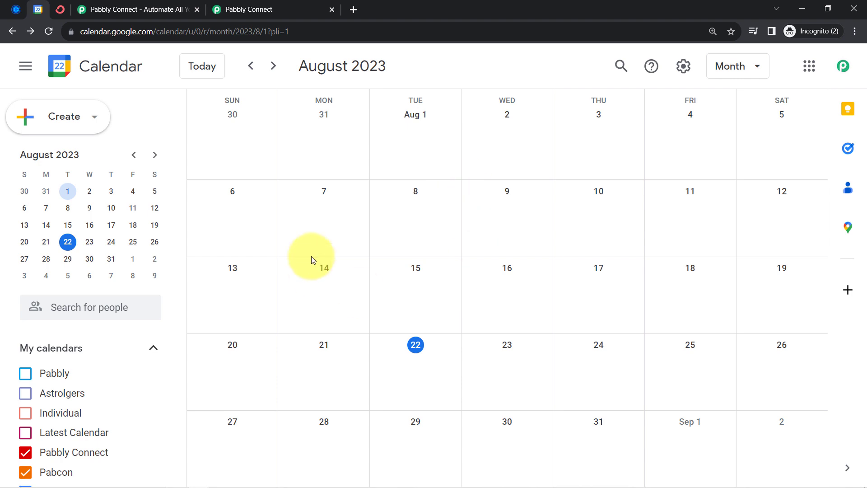
pyautogui.click(58, 7)
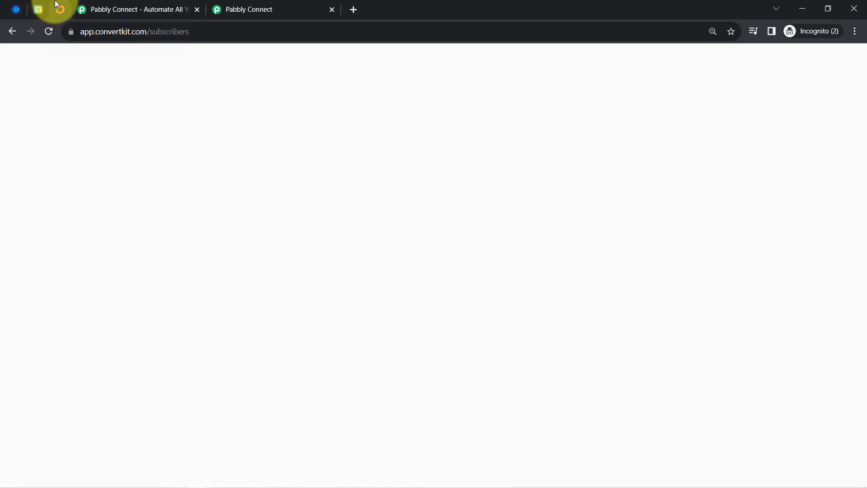
pyautogui.doubleClick(106, 33)
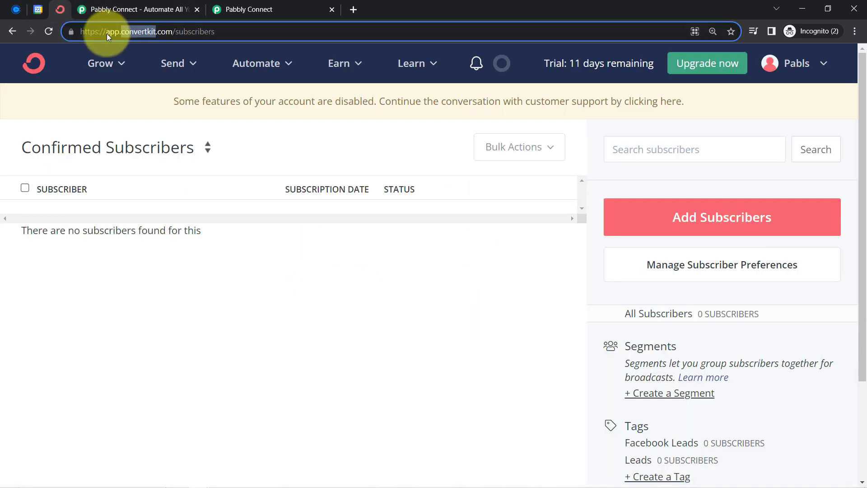
pyautogui.click(20, 13)
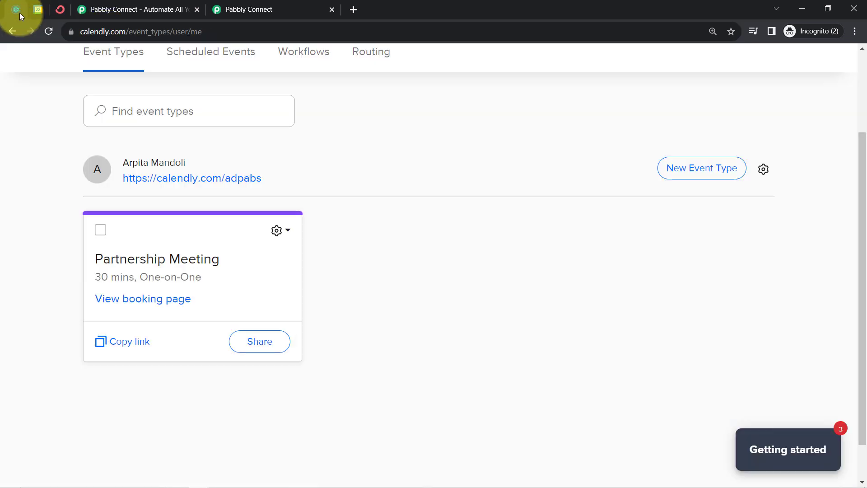
pyautogui.doubleClick(87, 32)
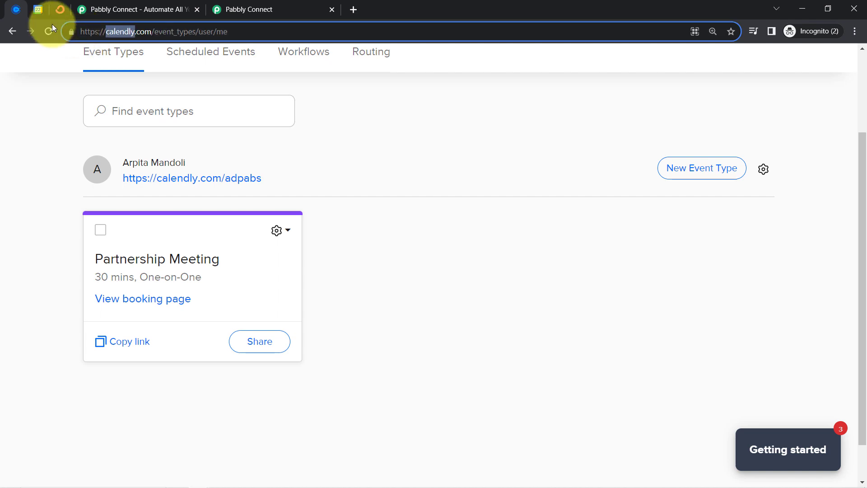
pyautogui.click(38, 11)
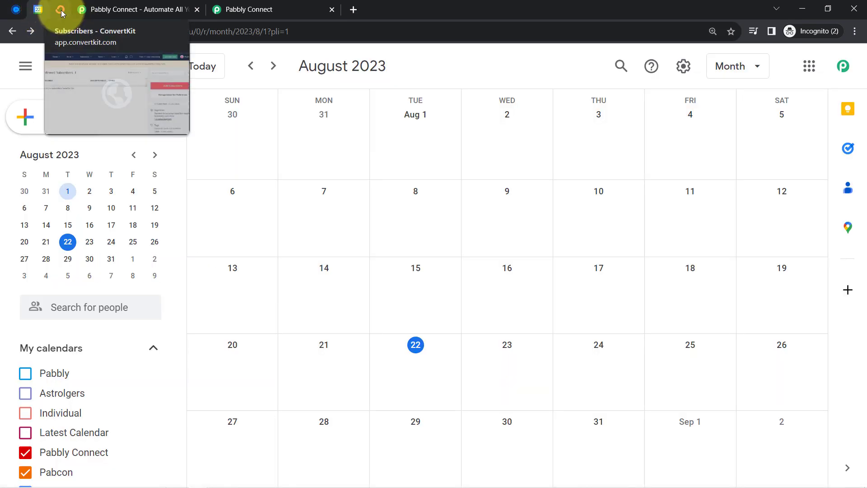
pyautogui.click(61, 10)
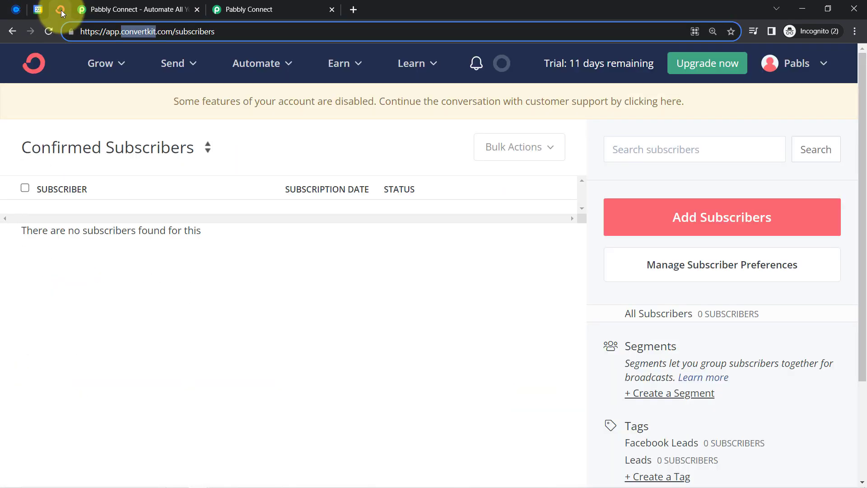
# Step: Switch to the Pabbly Connect website and examine its landing page headline and sign-up option, glancing at the dashboard
pyautogui.click(110, 11)
pyautogui.moveTo(87, 31); pyautogui.dragTo(155, 33)
pyautogui.moveTo(158, 241); pyautogui.dragTo(709, 299)
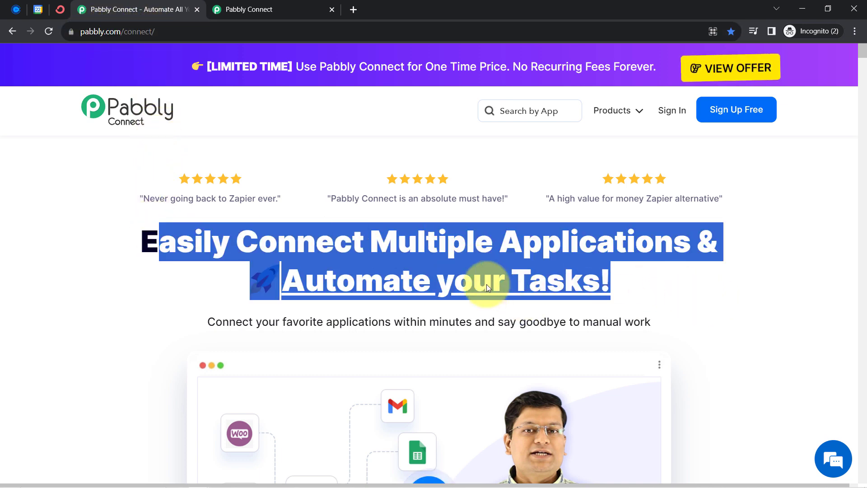
pyautogui.click(285, 8)
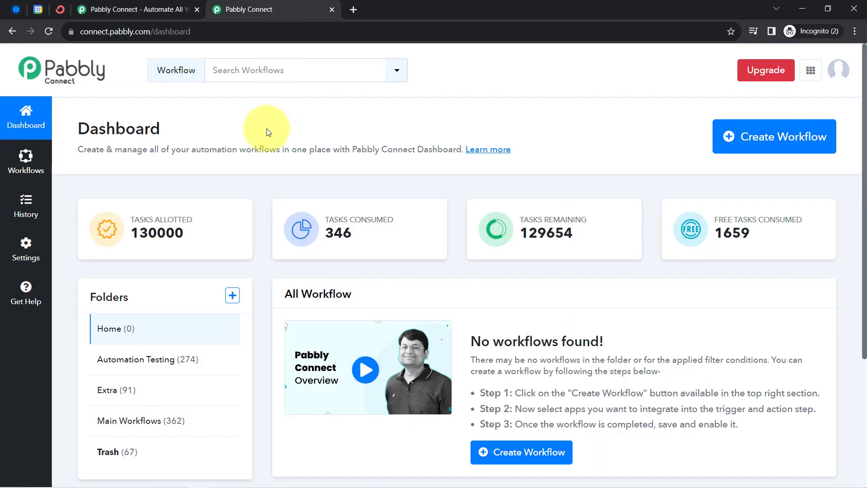
pyautogui.click(134, 4)
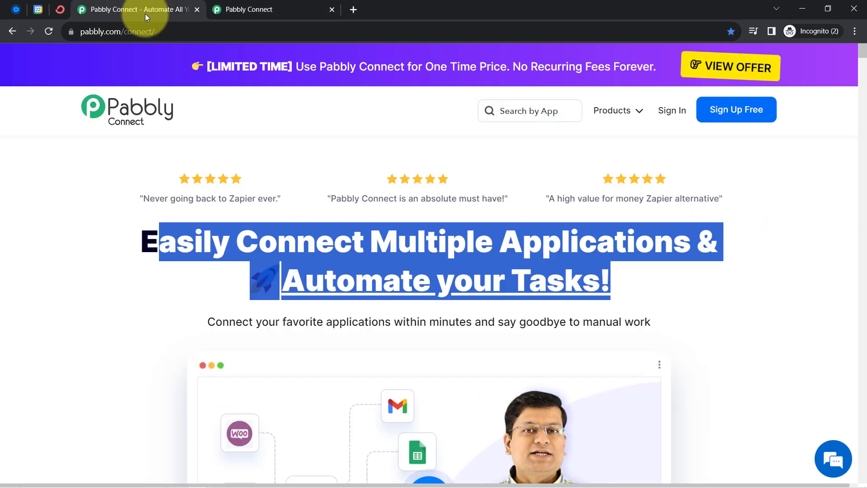
pyautogui.click(639, 257)
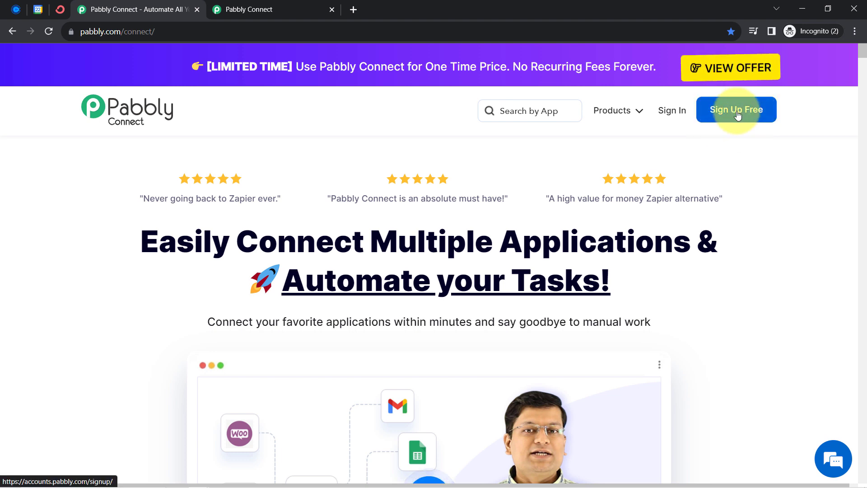
# Step: From the Pabbly Connect dashboard, start a new workflow named "Sync Calendly & Google Calendar & Create Subscriber in ConverKit"
pyautogui.click(302, 7)
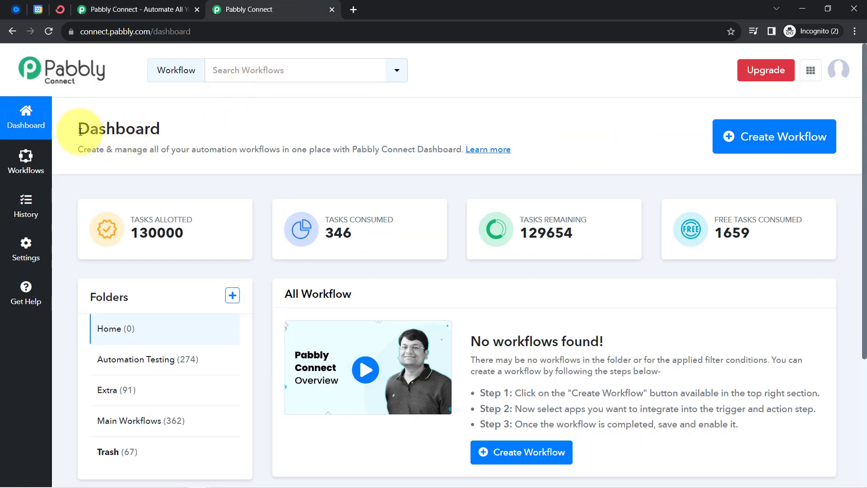
pyautogui.moveTo(77, 131); pyautogui.dragTo(176, 136)
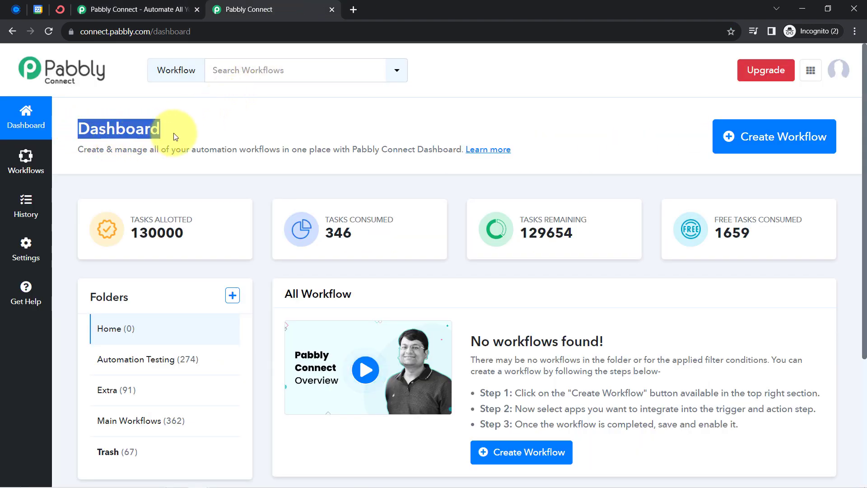
pyautogui.click(731, 136)
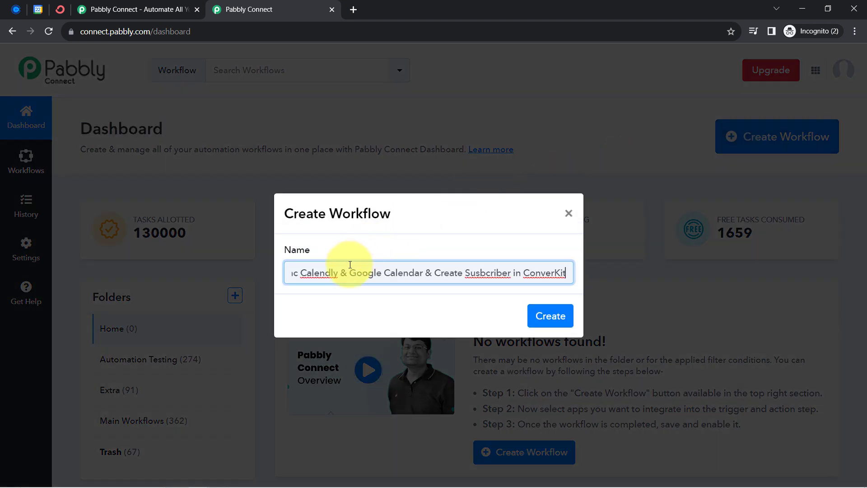
pyautogui.moveTo(546, 273); pyautogui.dragTo(412, 269)
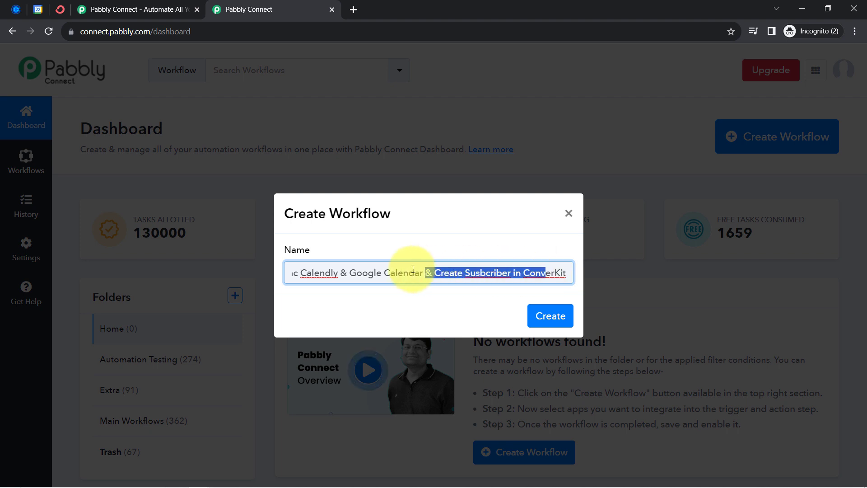
pyautogui.click(496, 273)
pyautogui.rightClick(504, 273)
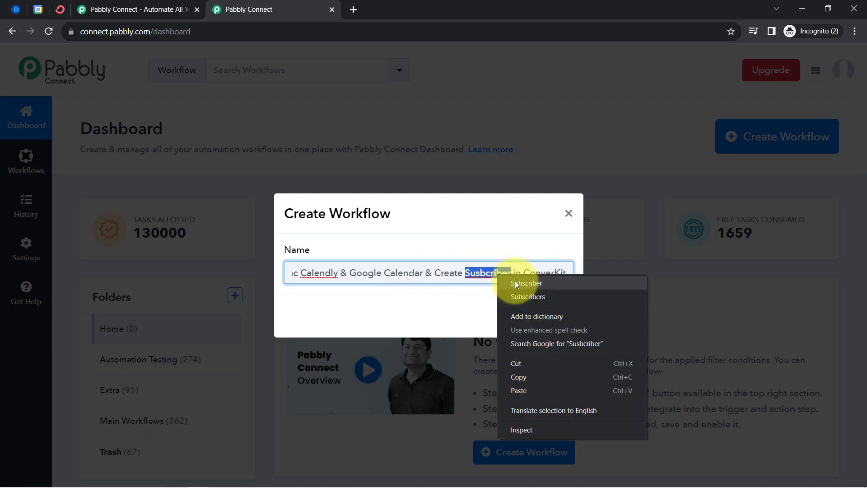
pyautogui.click(524, 284)
# Step: Correct "ConverKit" to "ConvertKit" in the workflow name and create the workflow
pyautogui.moveTo(499, 273); pyautogui.dragTo(321, 280)
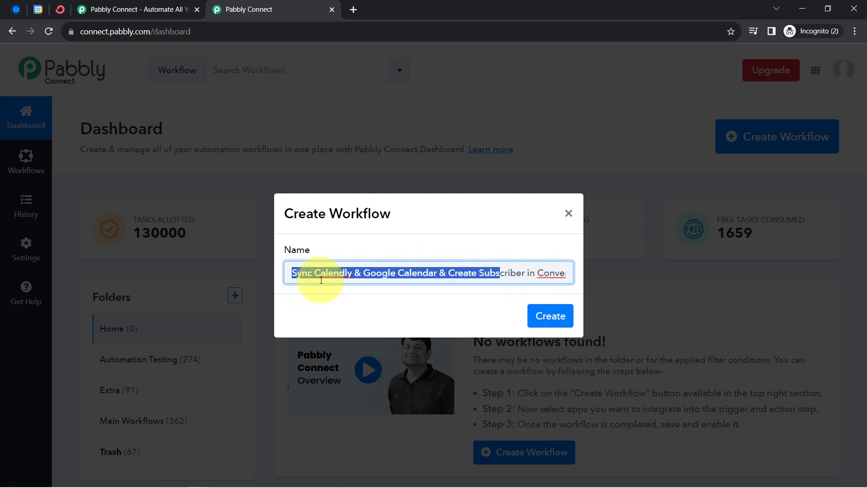
pyautogui.click(326, 277)
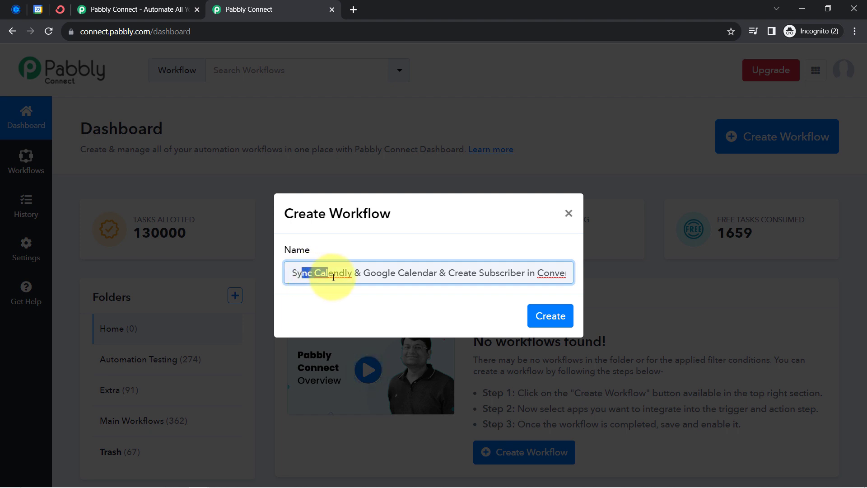
pyautogui.moveTo(333, 277); pyautogui.dragTo(399, 276)
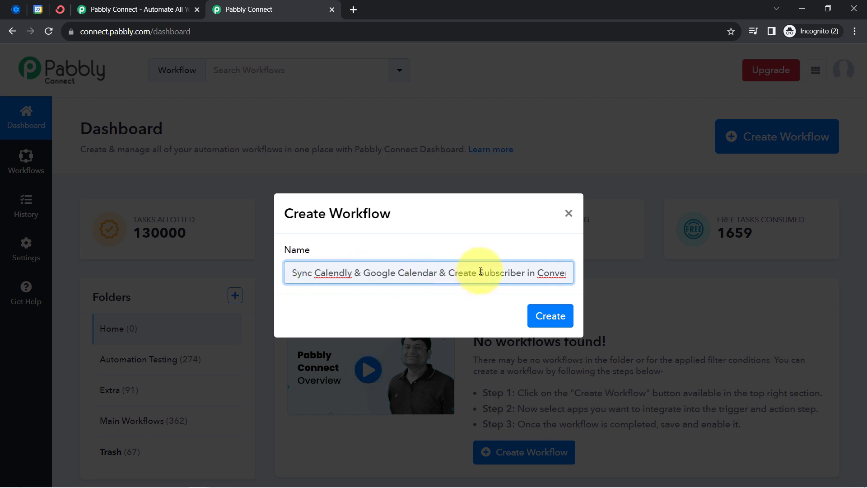
pyautogui.moveTo(480, 272); pyautogui.dragTo(619, 270)
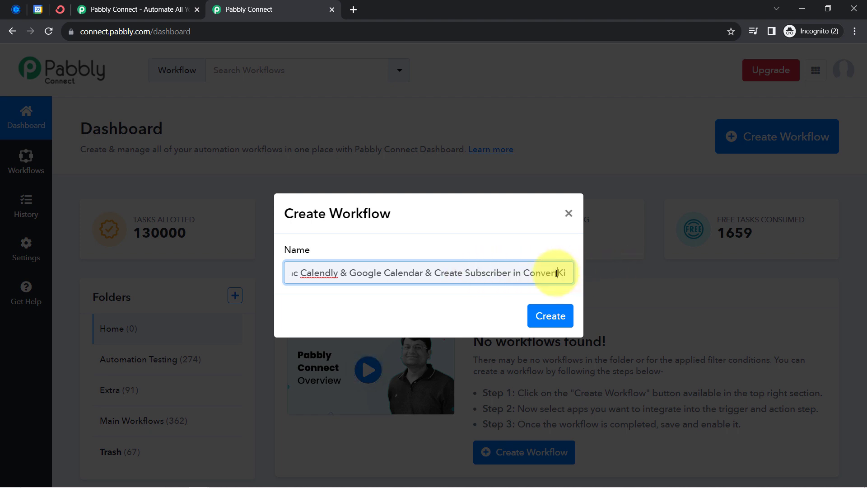
pyautogui.click(547, 317)
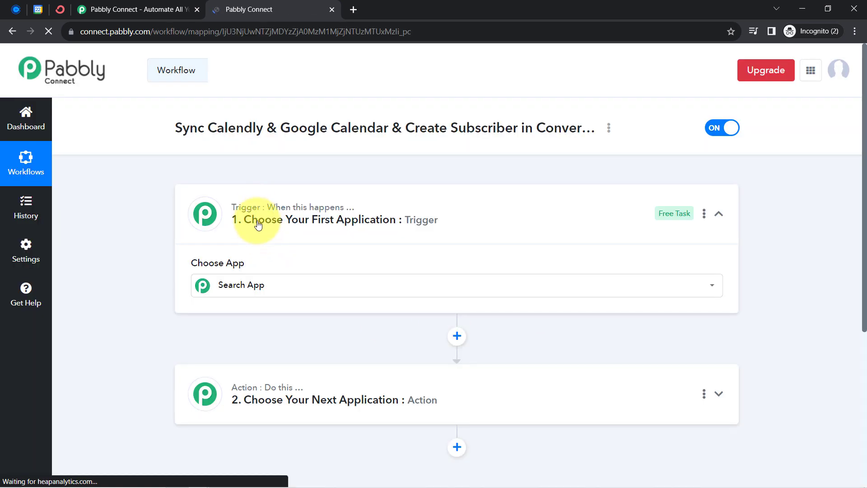
# Step: Find Calendly in the app list and set it as the workflow's trigger application
pyautogui.moveTo(260, 212)
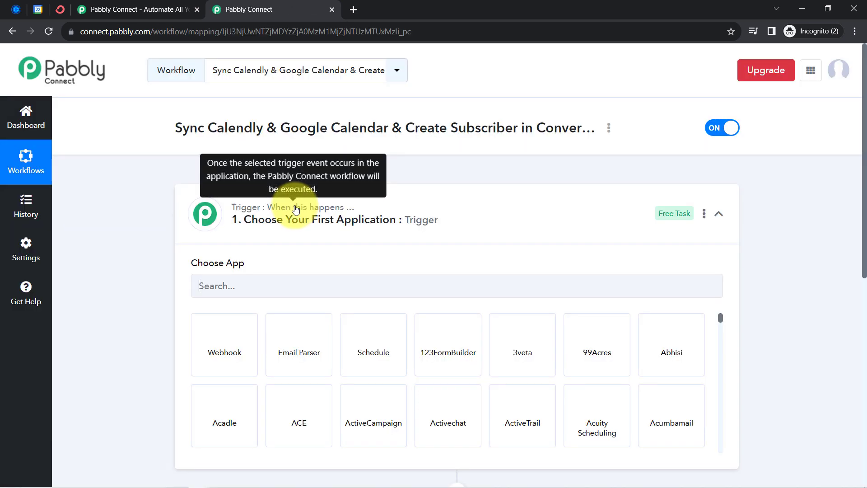
pyautogui.click(306, 209)
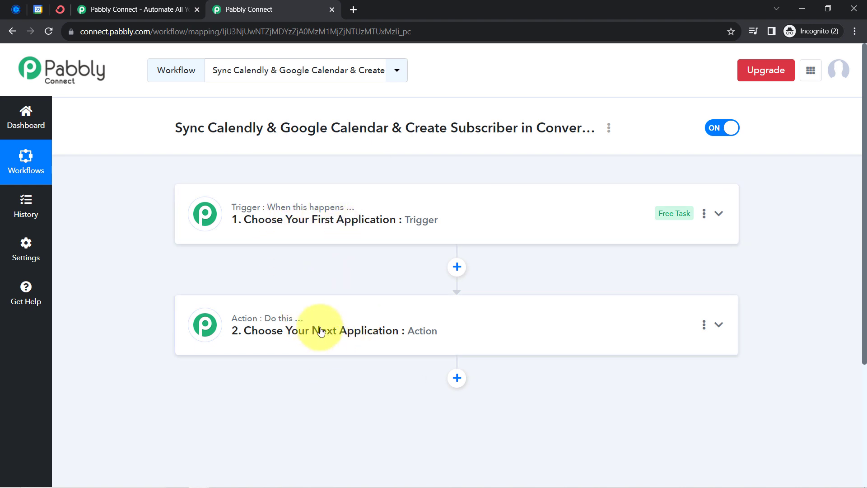
pyautogui.click(271, 225)
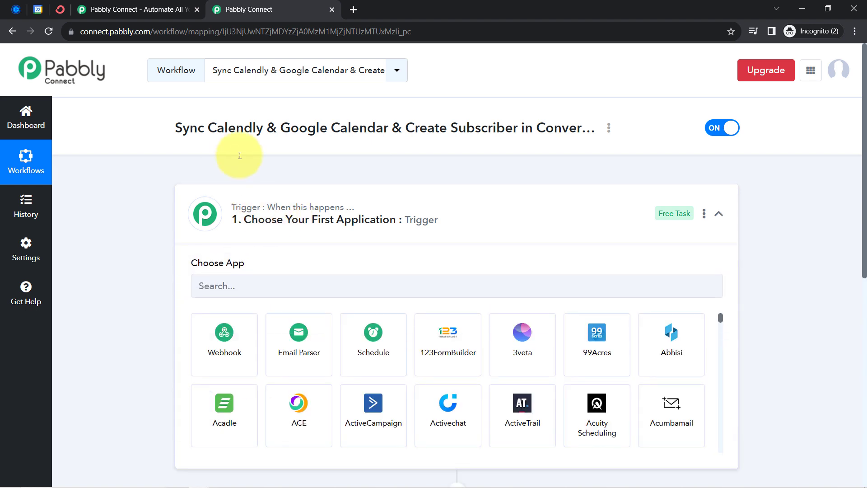
pyautogui.moveTo(189, 129); pyautogui.dragTo(567, 131)
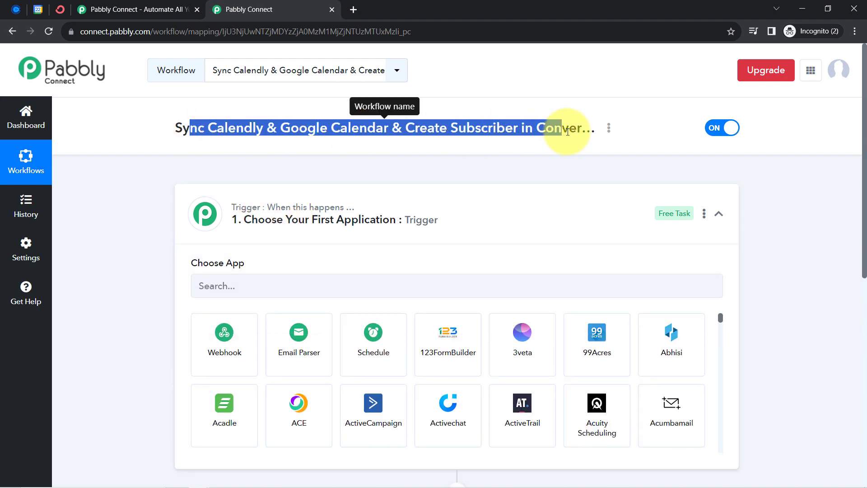
pyautogui.click(216, 296)
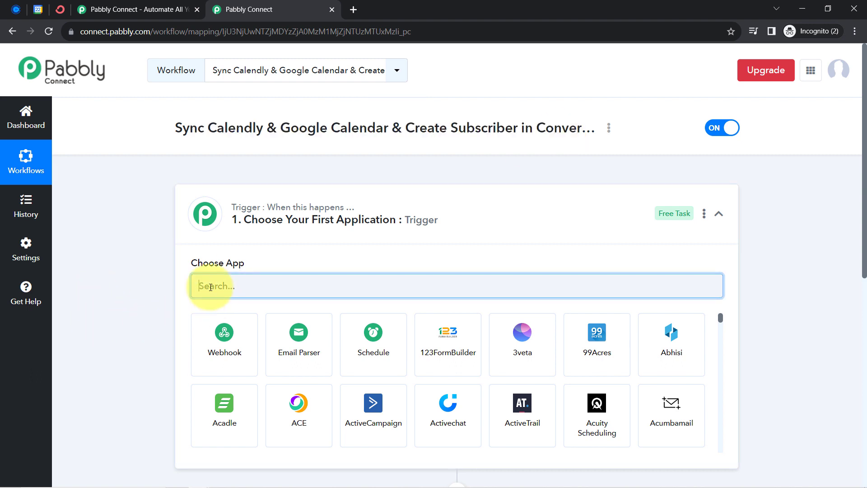
pyautogui.write('caled')
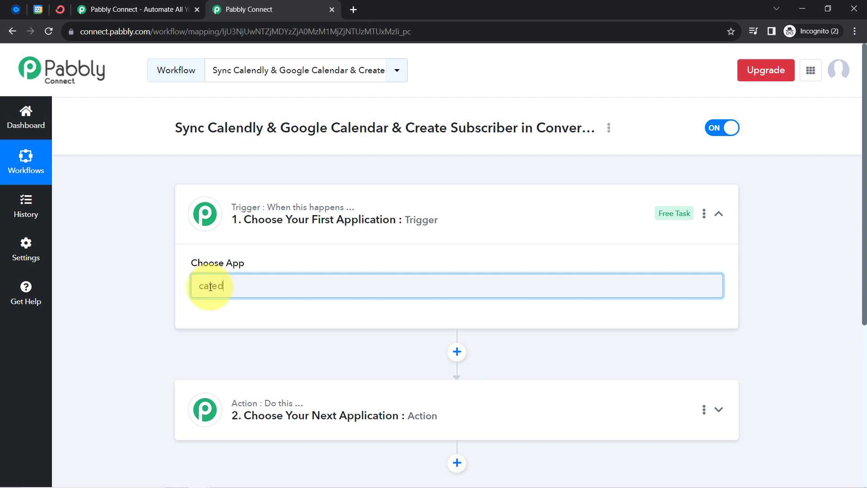
pyautogui.press('BackSpace')
pyautogui.write('nd')
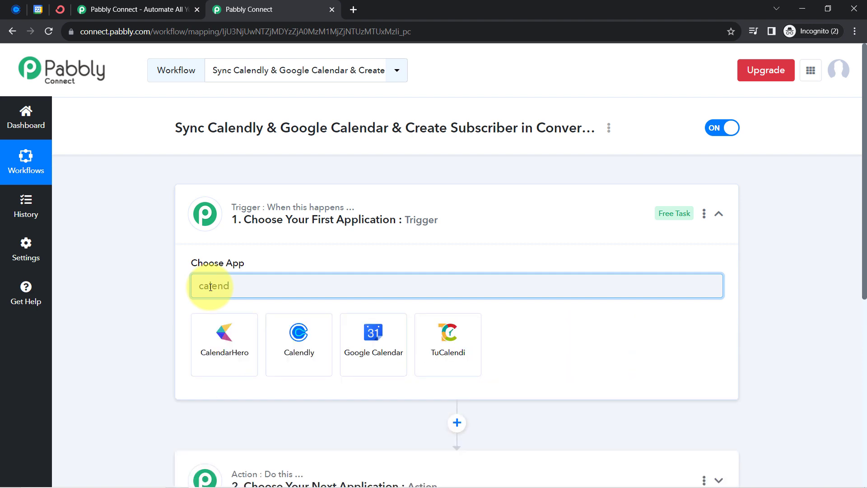
pyautogui.click(296, 337)
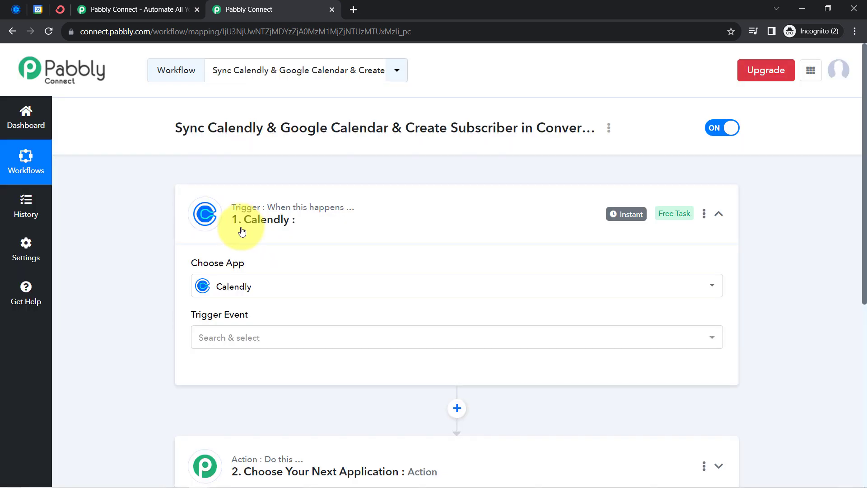
# Step: Find Google Calendar in the app list and set it as the application for the workflow's first action
pyautogui.scroll(-5, 203, 280)
pyautogui.click(235, 249)
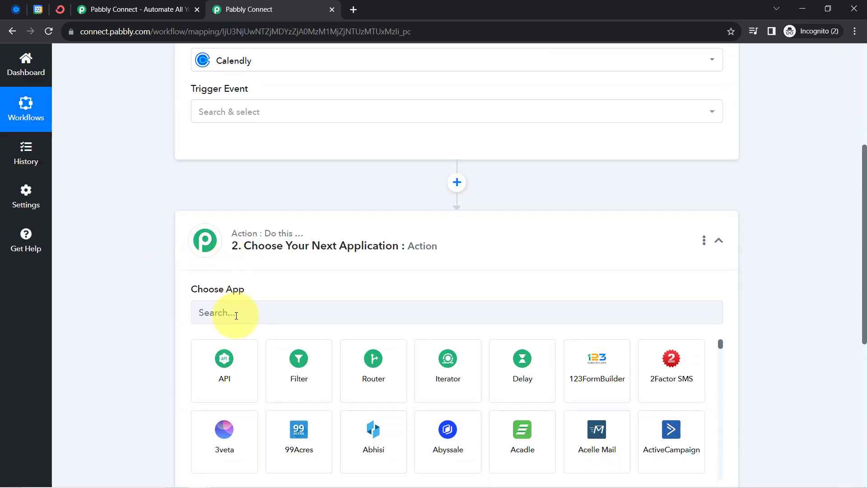
pyautogui.click(236, 315)
pyautogui.write('cale')
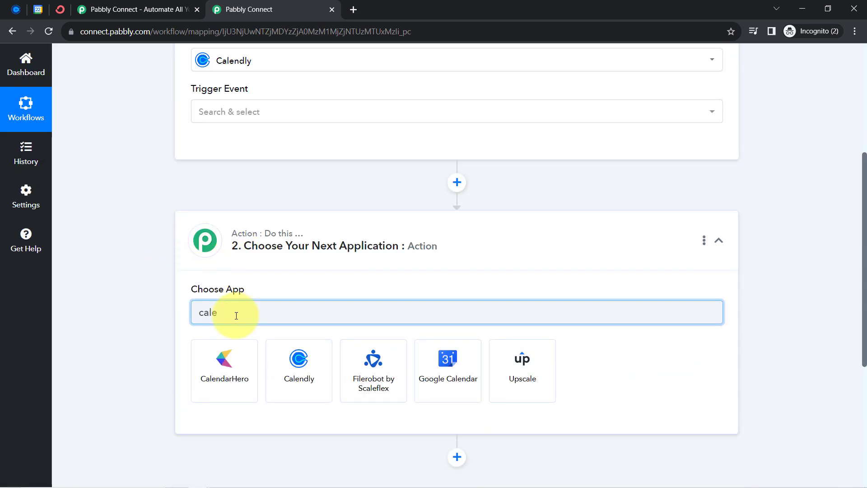
pyautogui.click(447, 368)
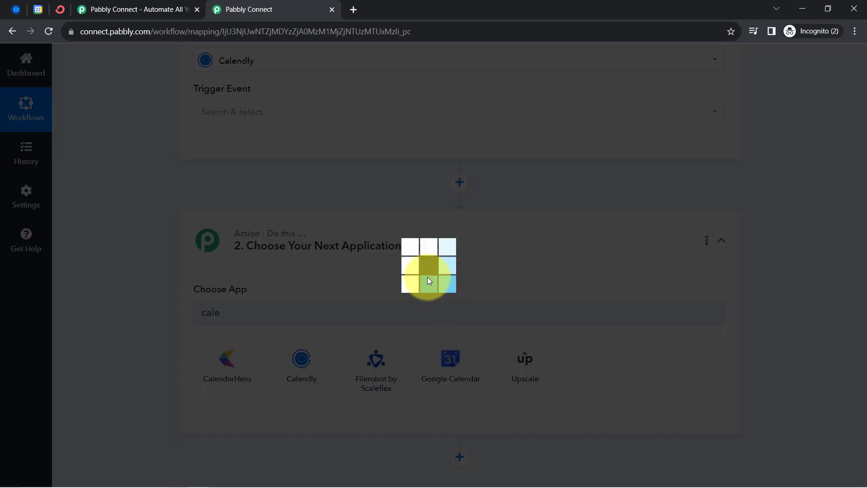
# Step: Add another action after Google Calendar and set ConvertKit as its application
pyautogui.scroll(-3, 414, 328)
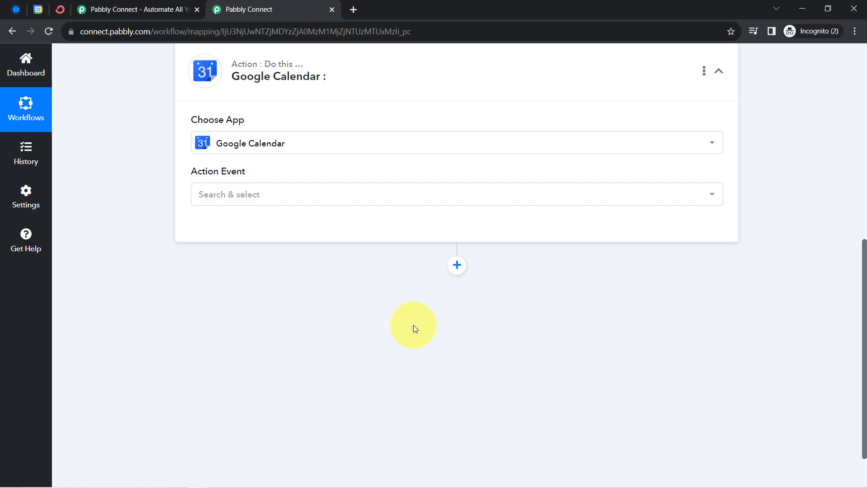
pyautogui.click(458, 266)
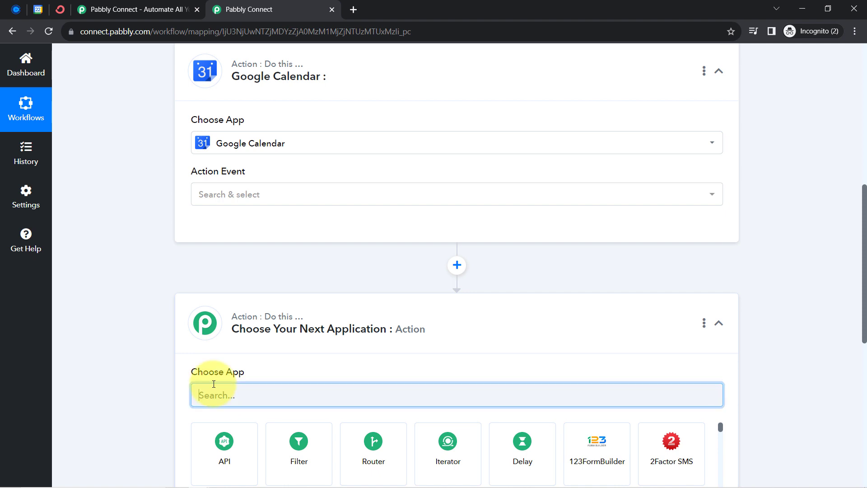
pyautogui.write('conver')
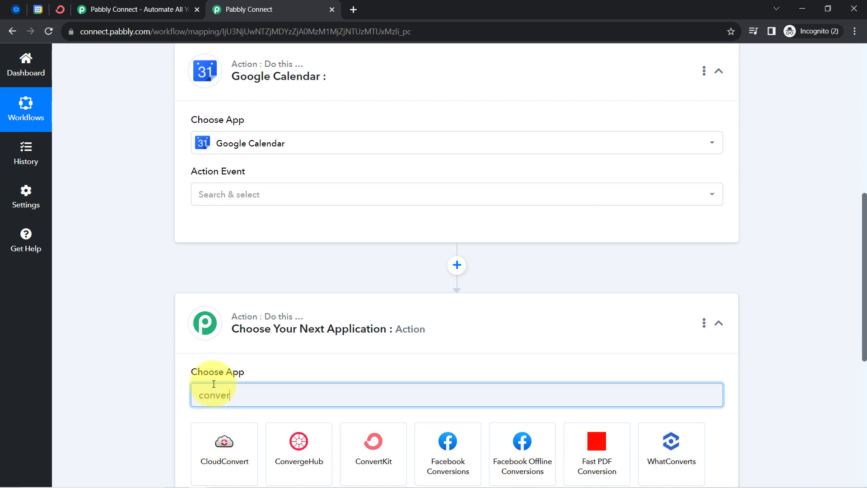
pyautogui.click(373, 435)
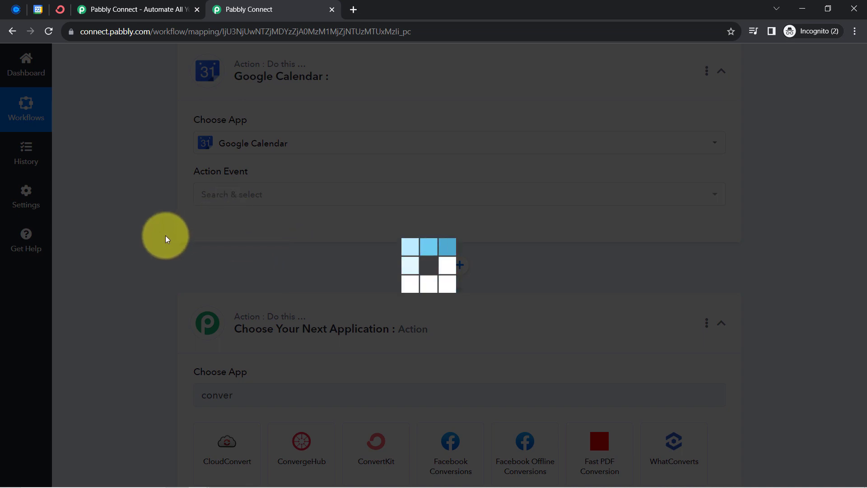
# Step: Collapse the Calendly, Google Calendar and ConvertKit steps to show the workflow in compact form
pyautogui.scroll(9, 158, 239)
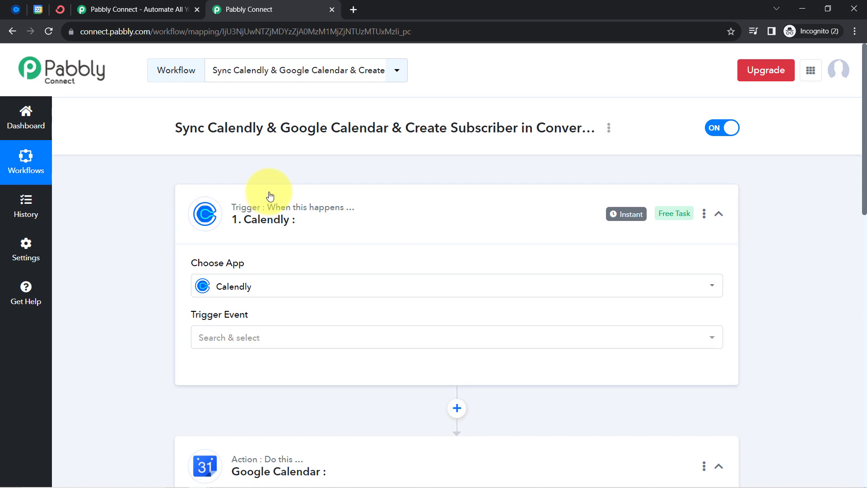
pyautogui.click(269, 199)
pyautogui.click(247, 311)
pyautogui.scroll(-4, 249, 312)
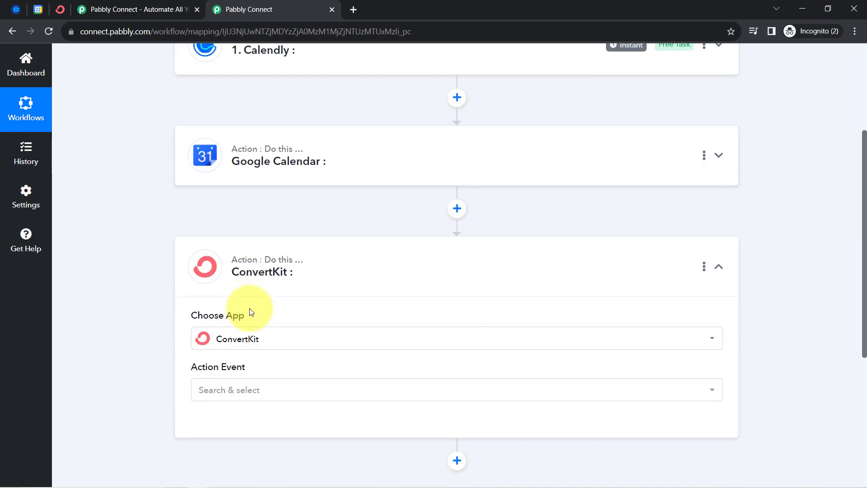
pyautogui.click(242, 281)
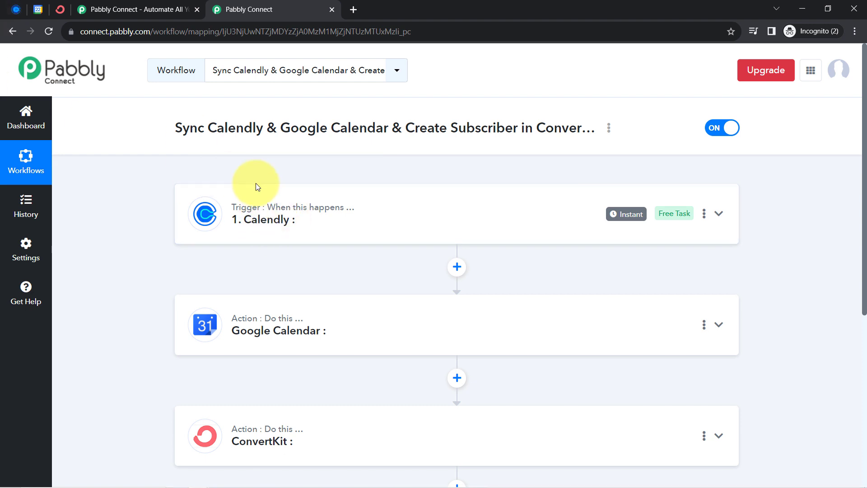
# Step: Expand the Calendly trigger and set its trigger event to Invitee Created (User)
pyautogui.click(233, 233)
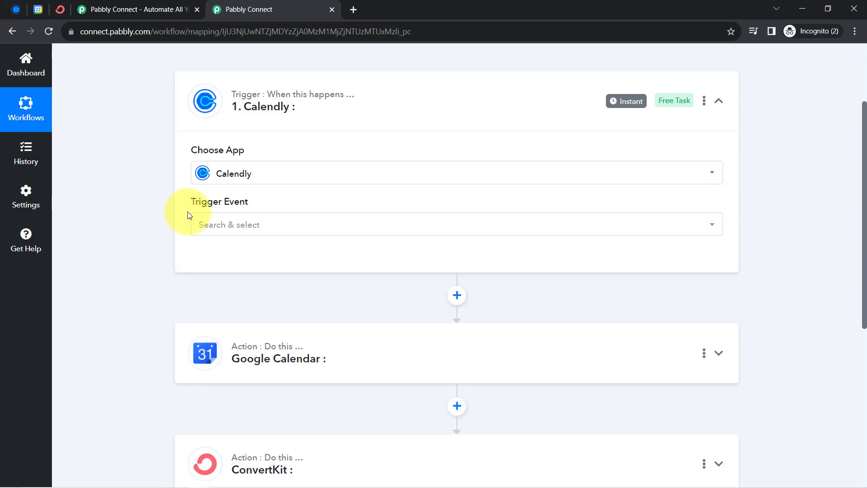
pyautogui.click(204, 221)
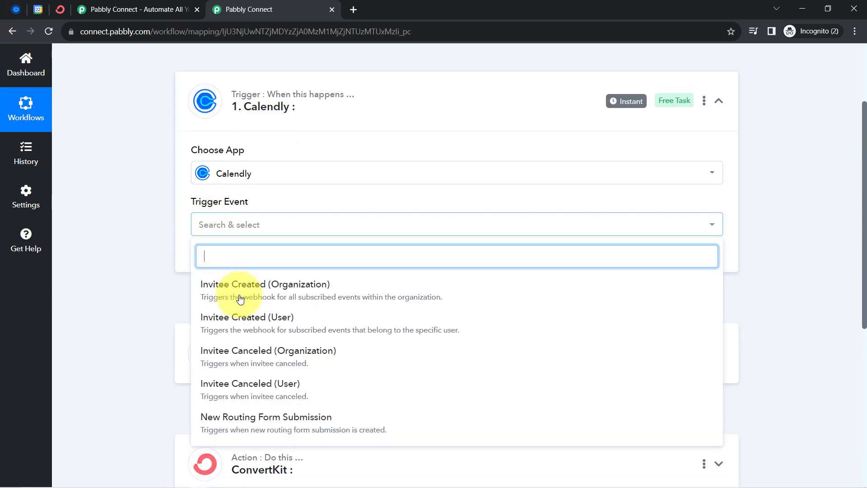
pyautogui.click(262, 322)
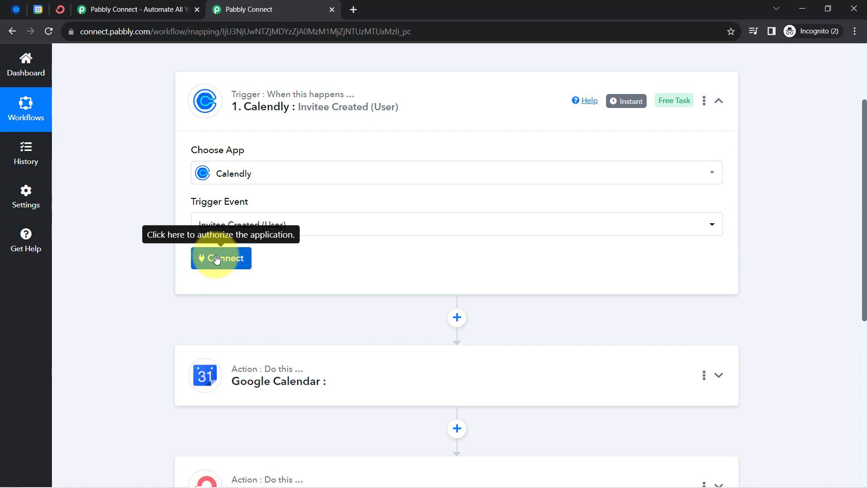
# Step: Connect the Calendly trigger to the Calendly account through a new connection
pyautogui.click(216, 259)
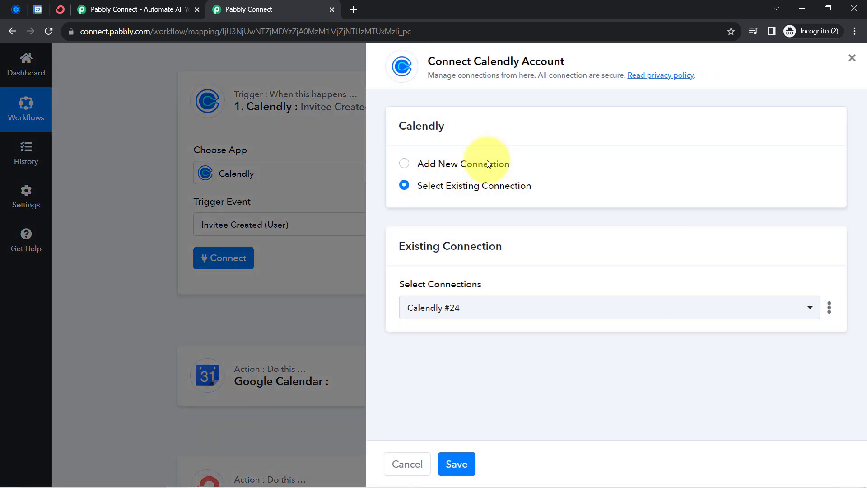
pyautogui.click(488, 163)
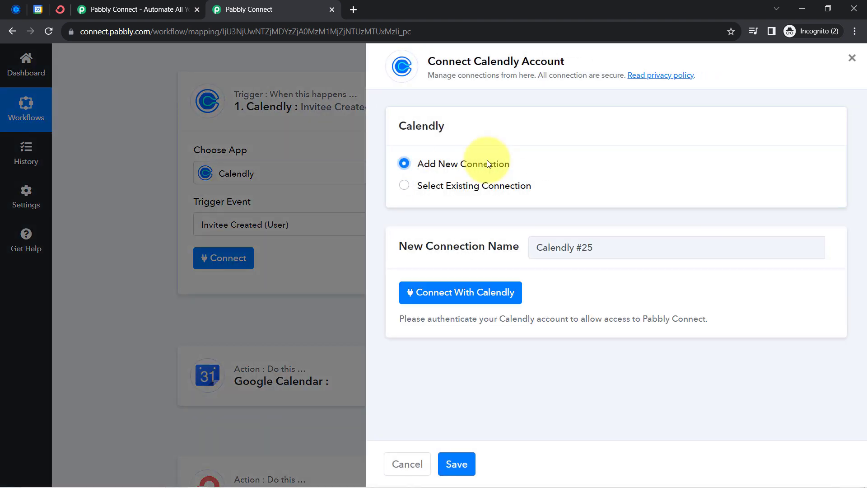
pyautogui.click(432, 291)
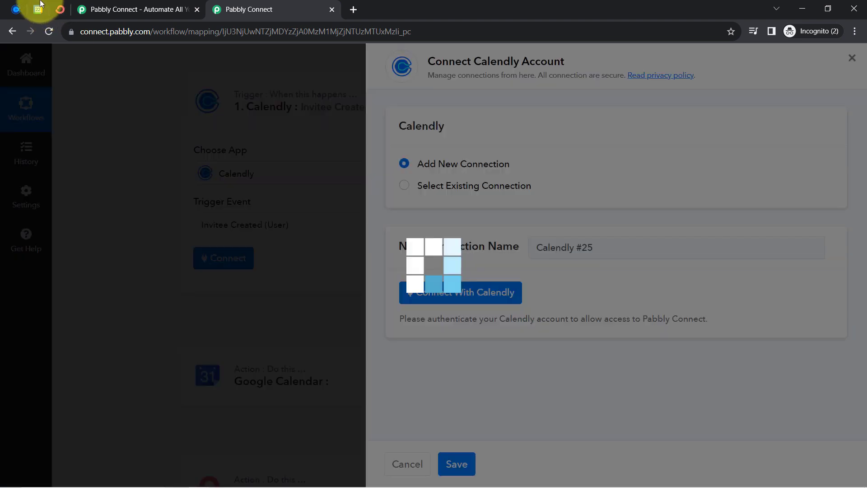
pyautogui.moveTo(13, 17)
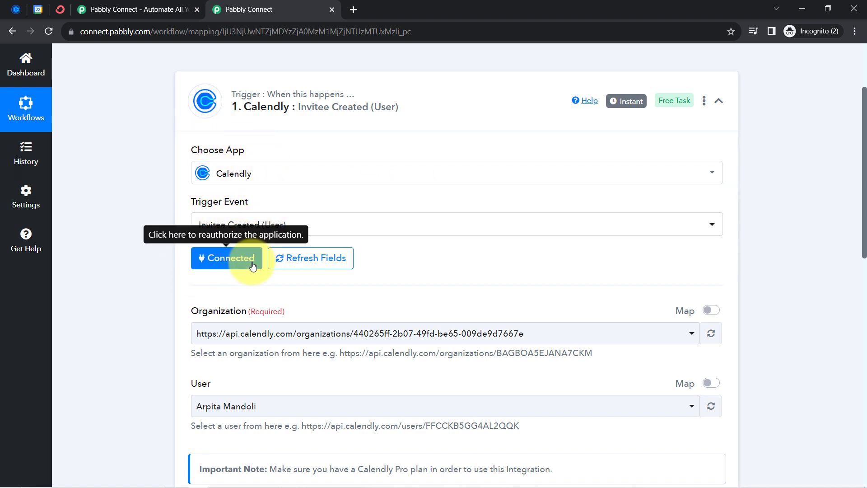
# Step: Check the trigger's organization and user, then save it and send a test request to start listening for a booking
pyautogui.scroll(-2, 145, 229)
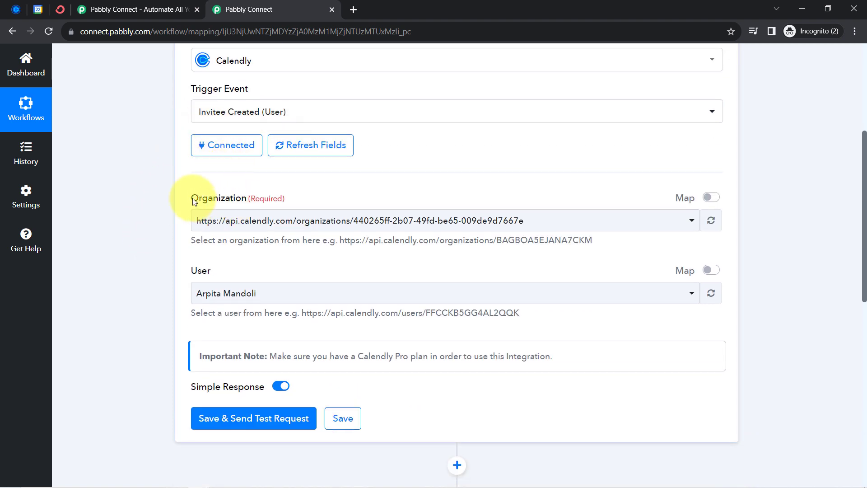
pyautogui.moveTo(236, 197); pyautogui.dragTo(250, 199)
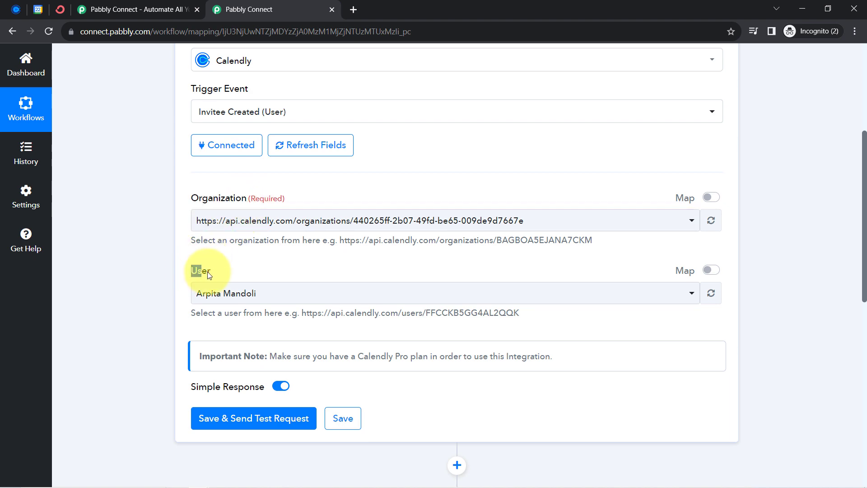
pyautogui.click(211, 295)
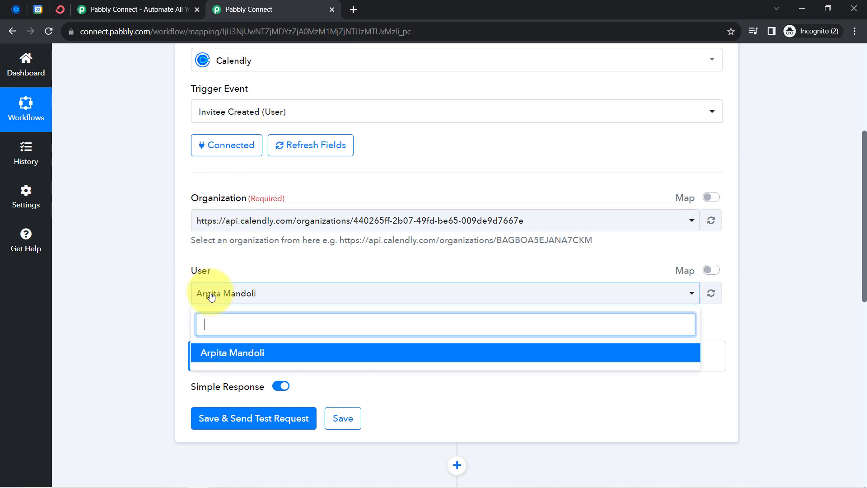
pyautogui.click(147, 238)
pyautogui.scroll(-4, 147, 238)
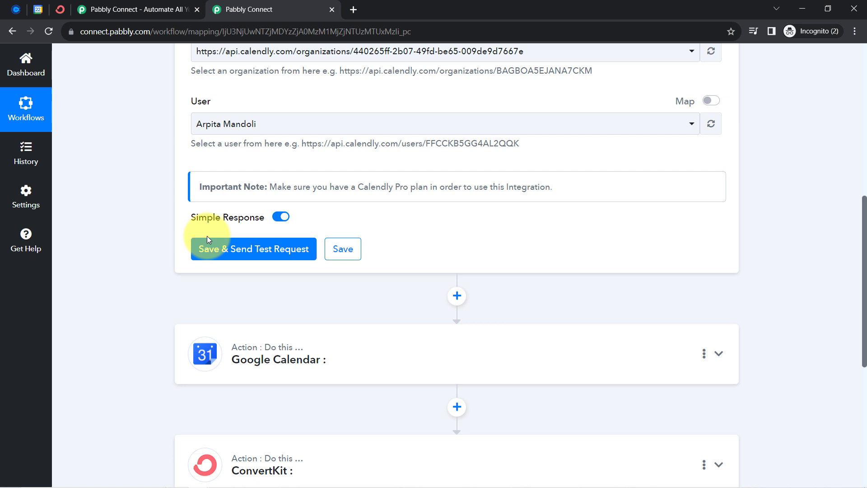
pyautogui.click(226, 250)
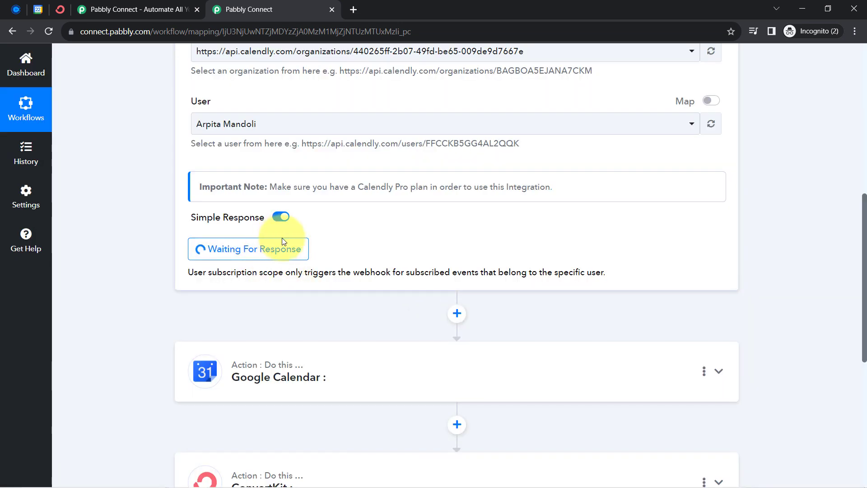
pyautogui.scroll(8, 274, 244)
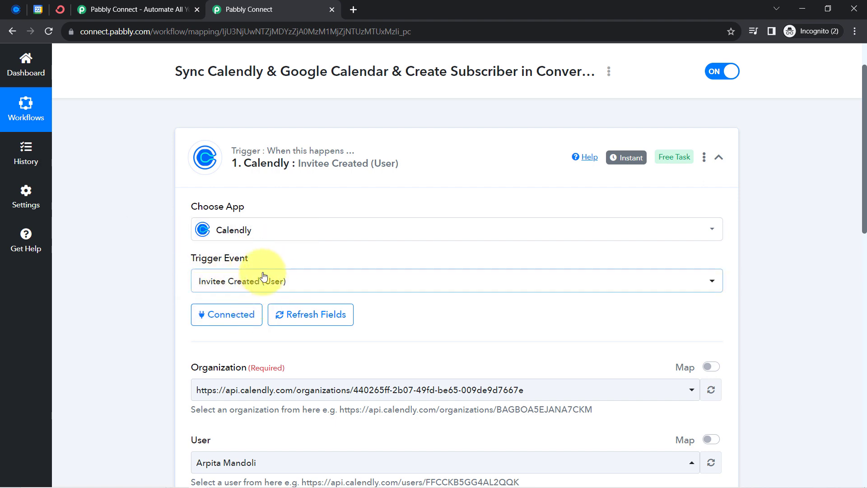
pyautogui.scroll(-5, 256, 235)
pyautogui.scroll(-1, 256, 235)
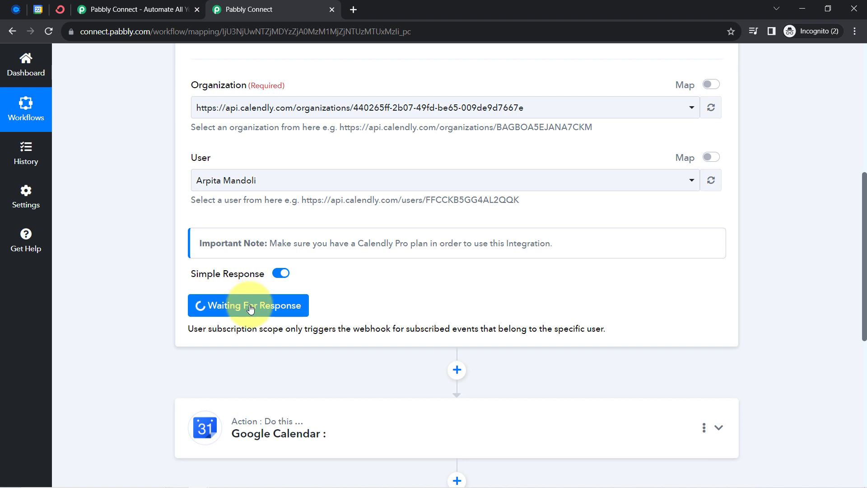
# Step: On the Calendly booking page for the 30-minute Partnership Meeting, choose the 9:00am slot on Wednesday, August 30, 2023 and continue to the details
pyautogui.click(20, 14)
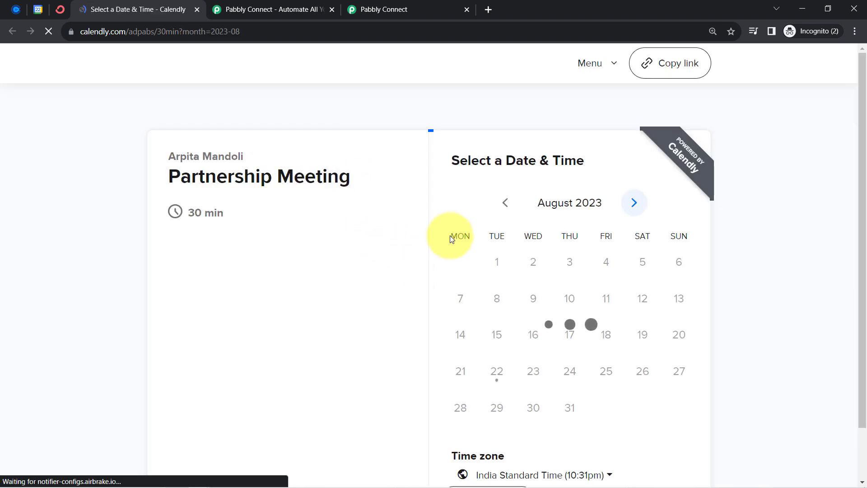
pyautogui.scroll(-2, 558, 284)
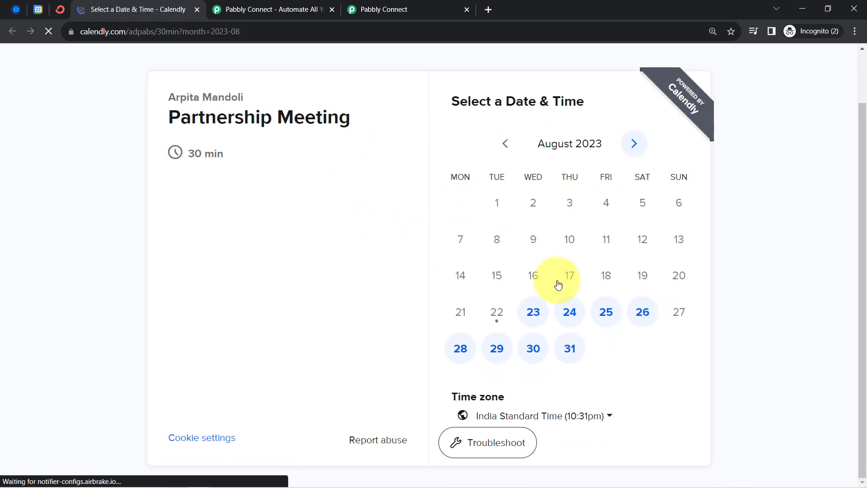
pyautogui.click(541, 351)
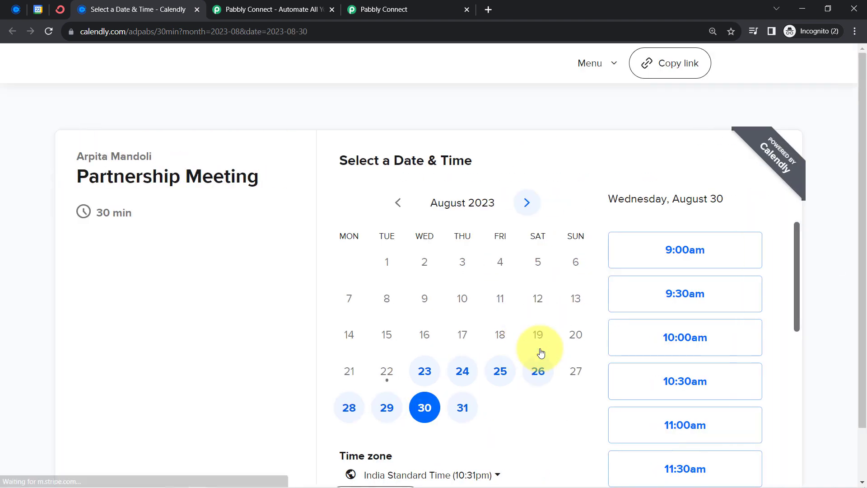
pyautogui.click(682, 252)
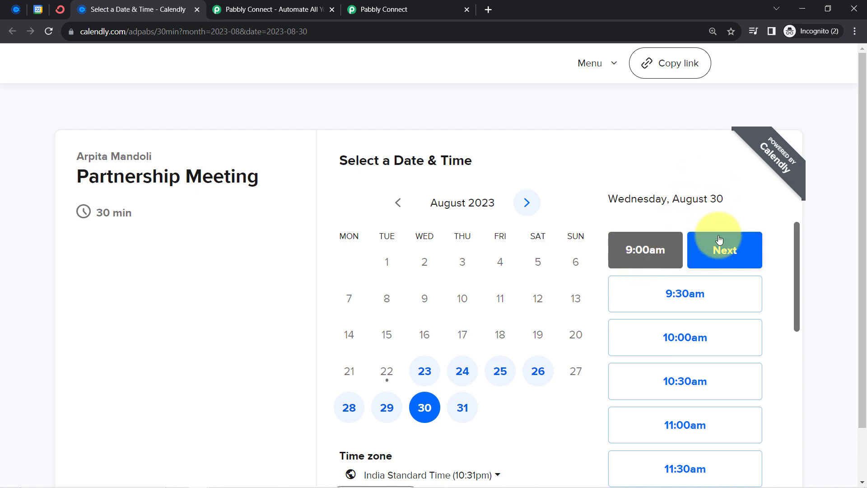
pyautogui.click(723, 252)
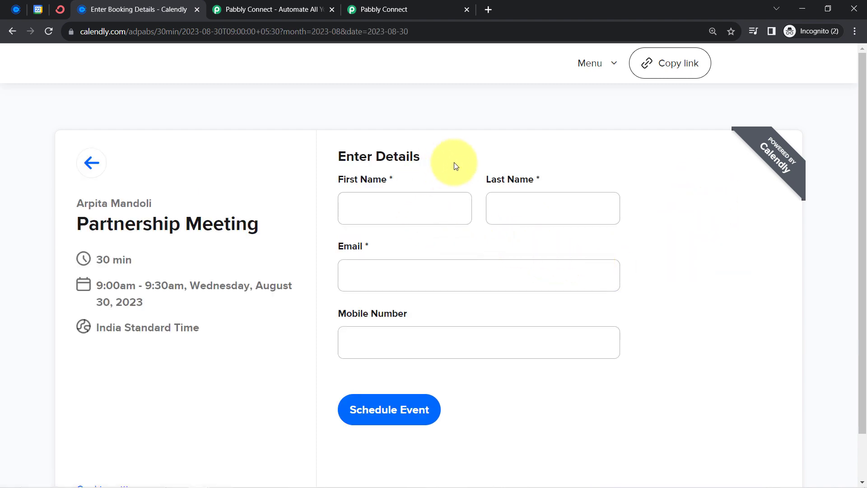
# Step: Fill in the invitee's first name, last name, email and mobile number, and schedule the meeting
pyautogui.click(370, 210)
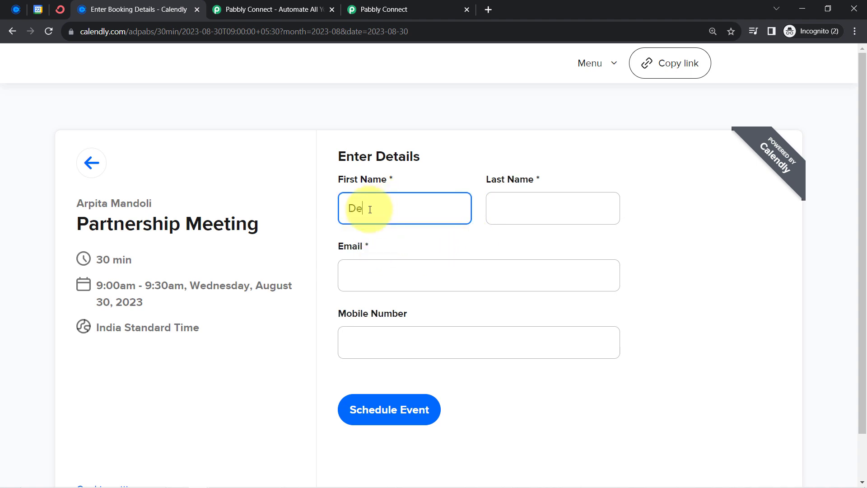
pyautogui.press('Tab')
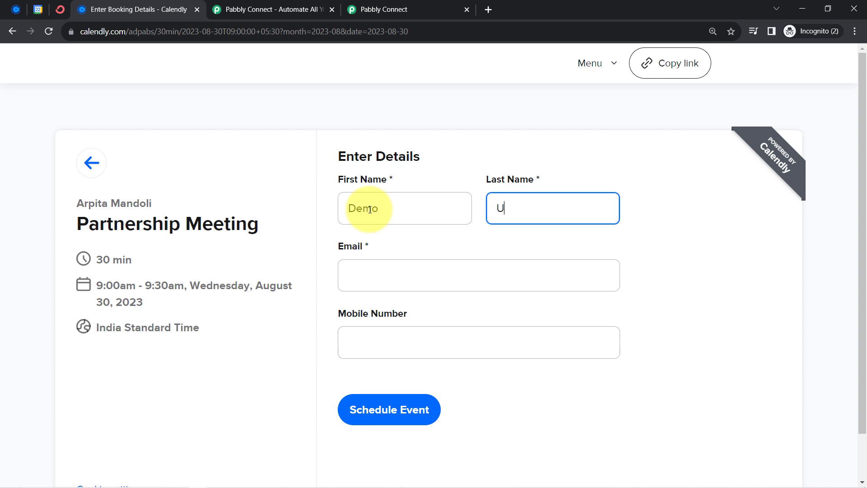
pyautogui.press('Tab')
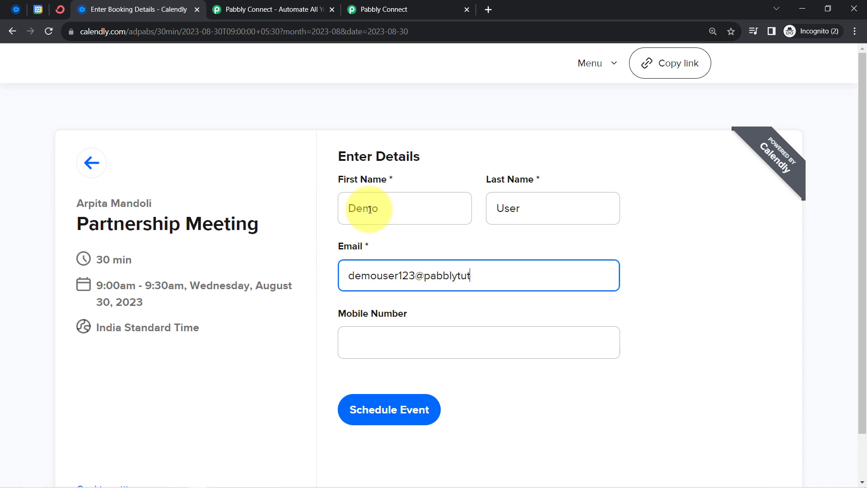
pyautogui.press('Tab')
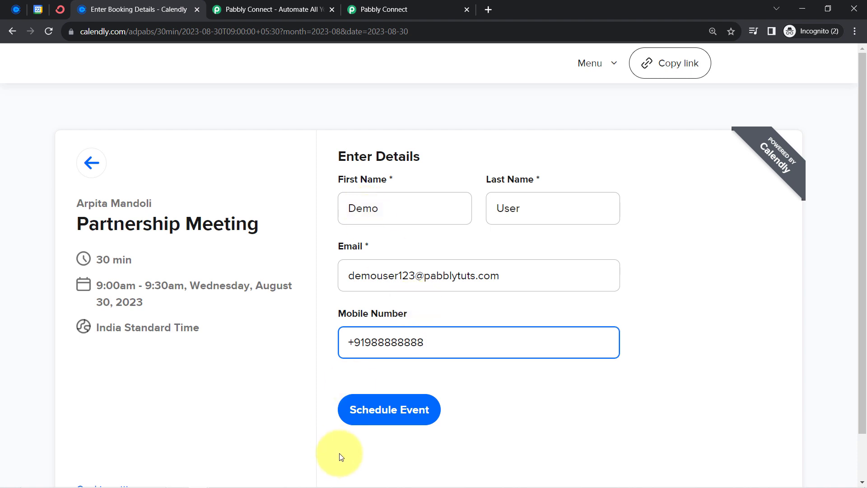
pyautogui.click(366, 420)
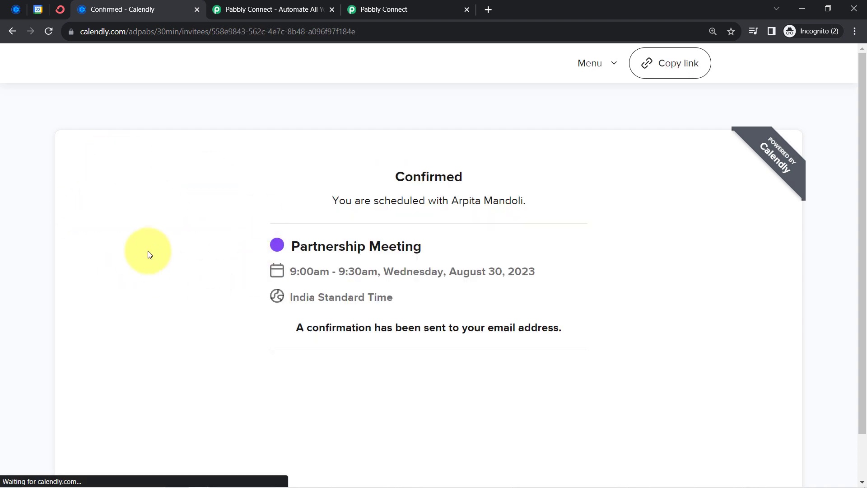
# Step: Return to the Pabbly Connect workflow and examine the response received by the Calendly trigger
pyautogui.click(358, 9)
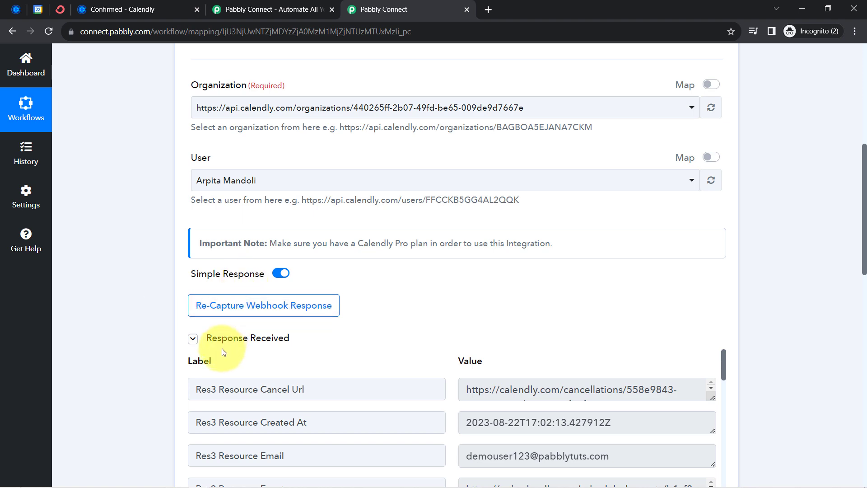
pyautogui.click(208, 341)
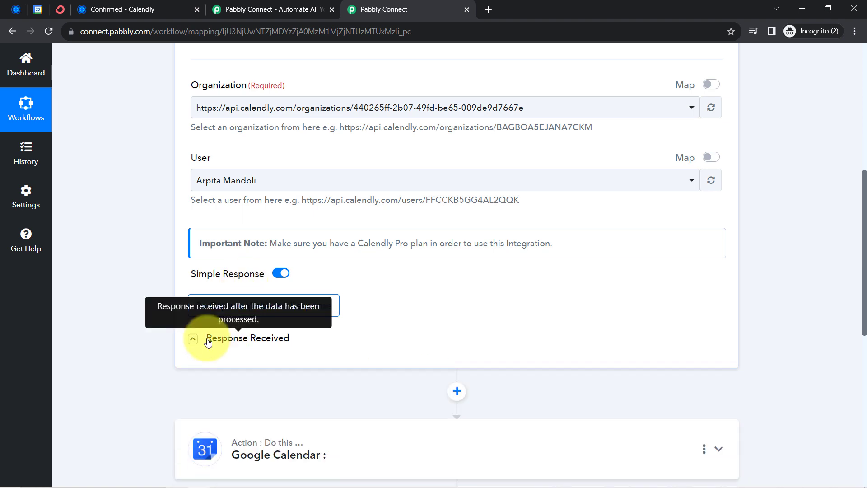
pyautogui.click(208, 341)
pyautogui.scroll(-3, 120, 213)
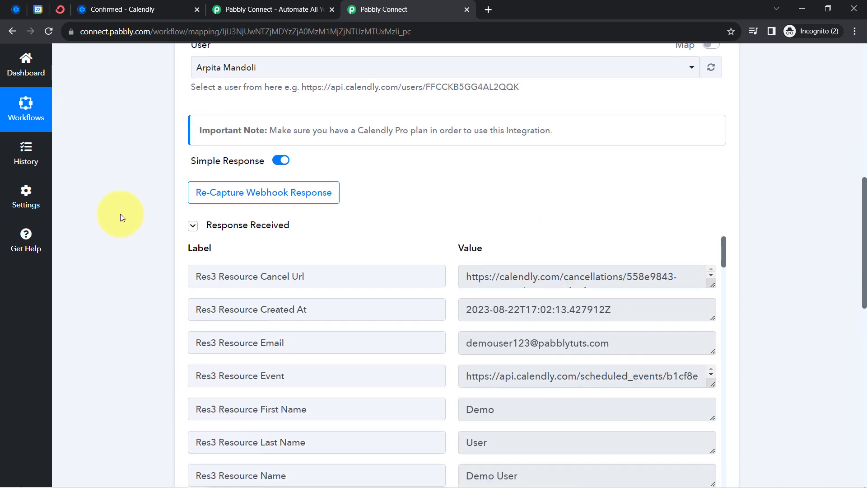
pyautogui.scroll(-3, 120, 213)
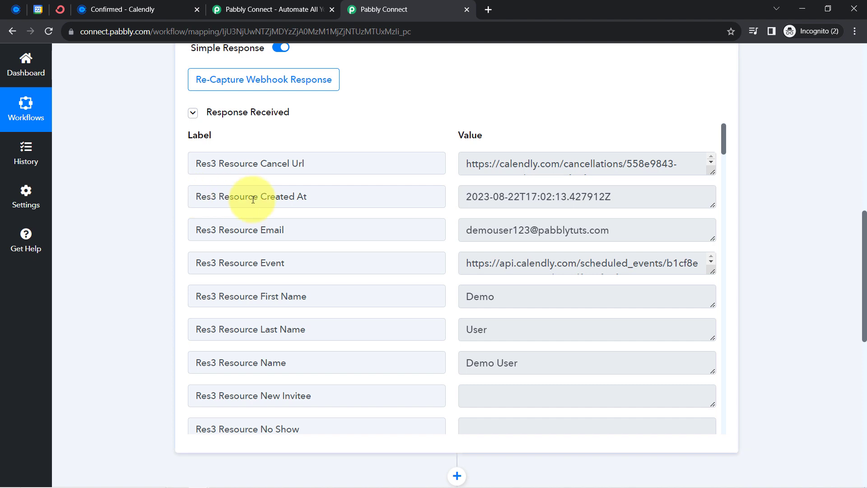
# Step: Examine the invitee details in the Calendly trigger response: creation date, email, name and the mobile number answer
pyautogui.moveTo(493, 199); pyautogui.dragTo(622, 197)
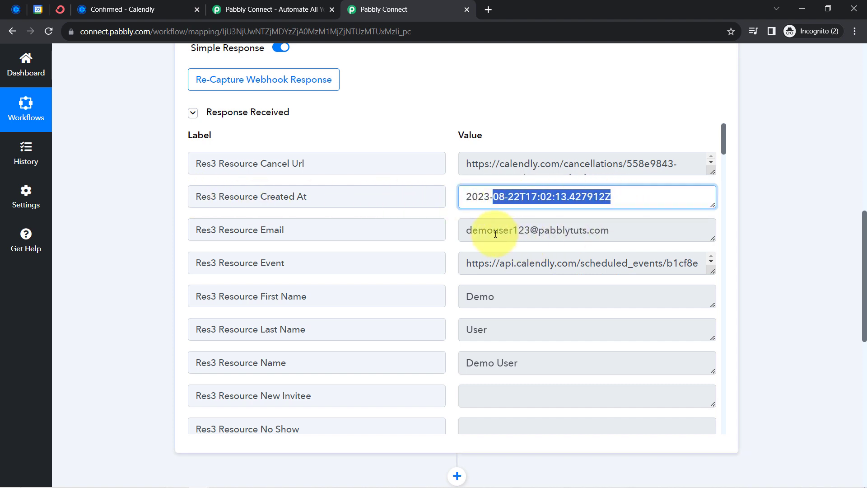
pyautogui.moveTo(493, 231); pyautogui.dragTo(586, 234)
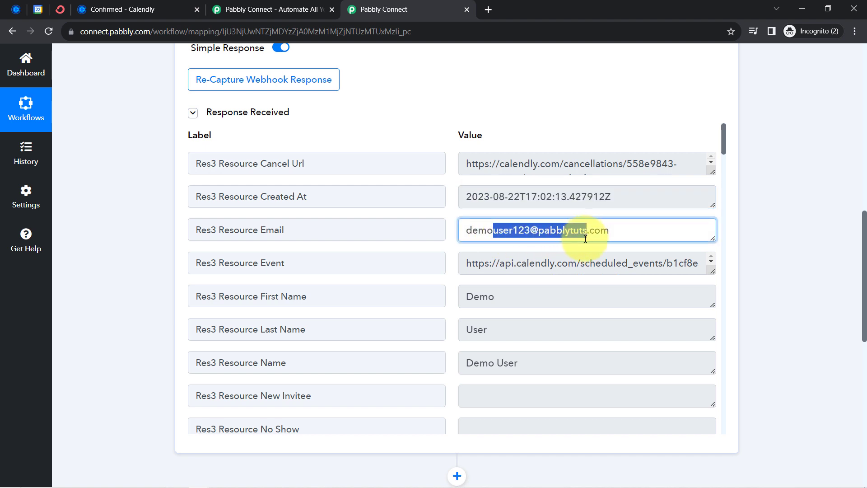
pyautogui.scroll(-1, 585, 239)
pyautogui.moveTo(474, 241); pyautogui.dragTo(476, 305)
pyautogui.scroll(-3, 536, 266)
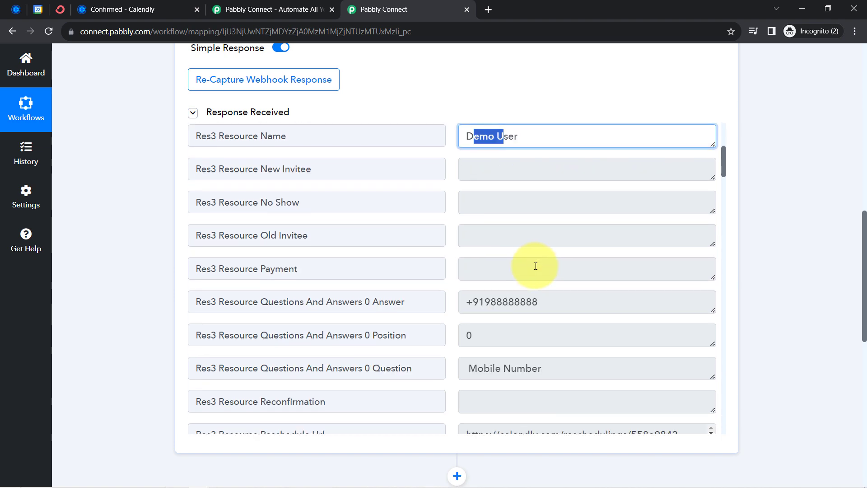
pyautogui.scroll(-2, 535, 266)
pyautogui.moveTo(492, 190); pyautogui.dragTo(557, 193)
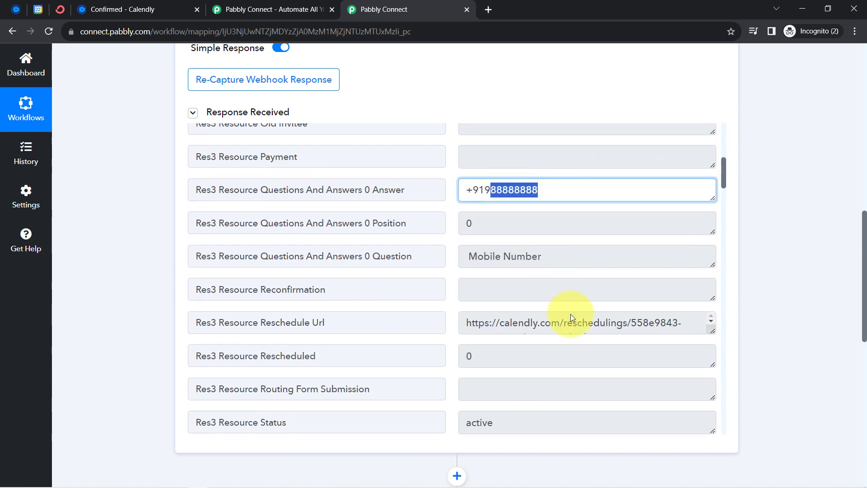
pyautogui.scroll(-9, 570, 314)
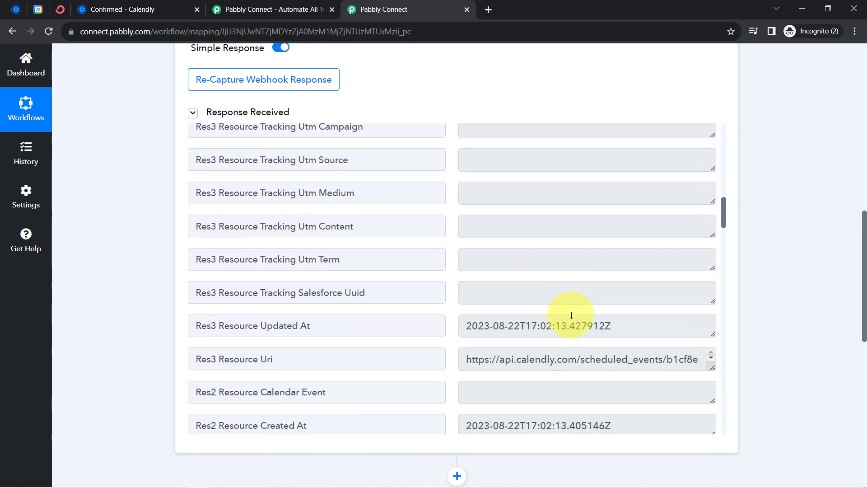
pyautogui.scroll(-2, 571, 315)
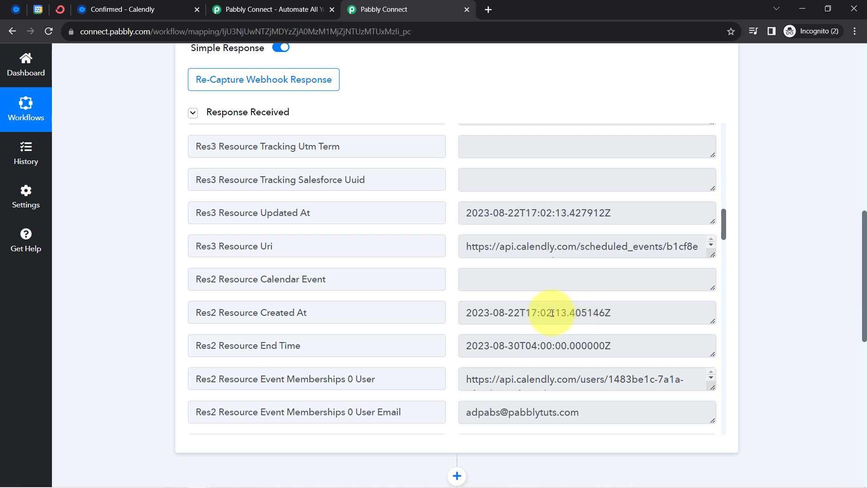
# Step: Examine the date and time portions of the event's End Time and Start Time values in the trigger response
pyautogui.moveTo(483, 351)
pyautogui.mouseDown()
pyautogui.moveTo(523, 348)
pyautogui.moveTo(496, 346)
pyautogui.mouseUp()
pyautogui.click(521, 347)
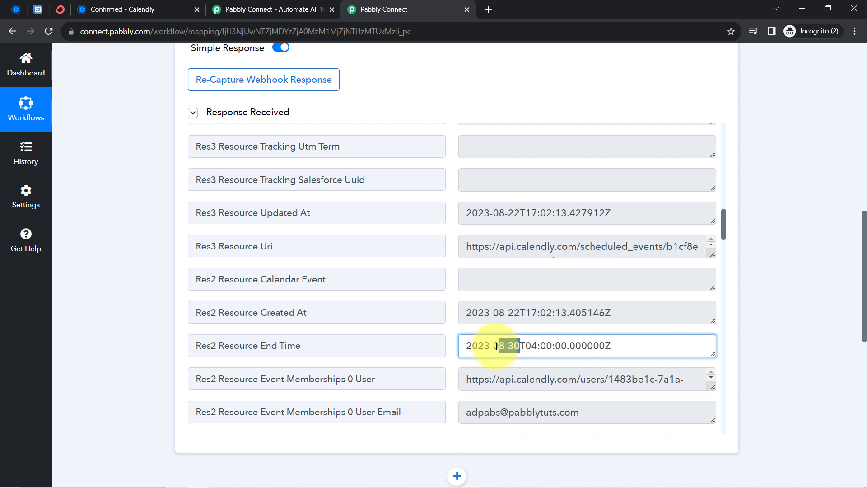
pyautogui.click(524, 346)
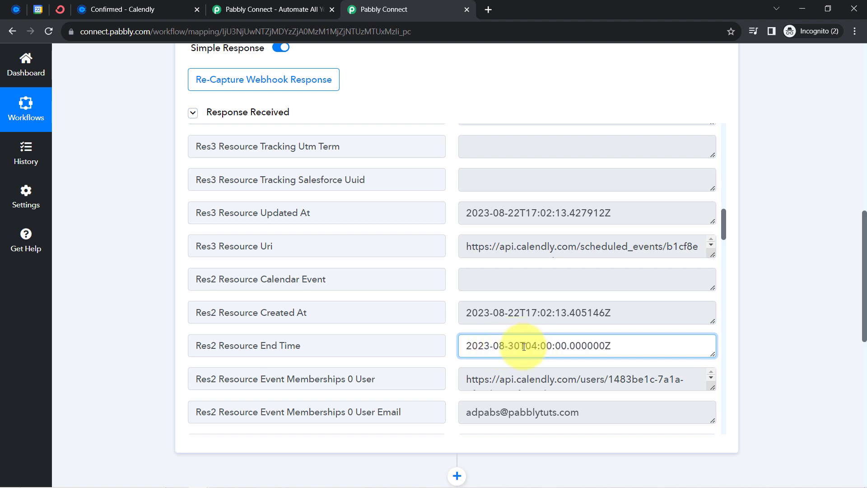
pyautogui.moveTo(524, 346); pyautogui.dragTo(551, 346)
pyautogui.scroll(-3, 541, 343)
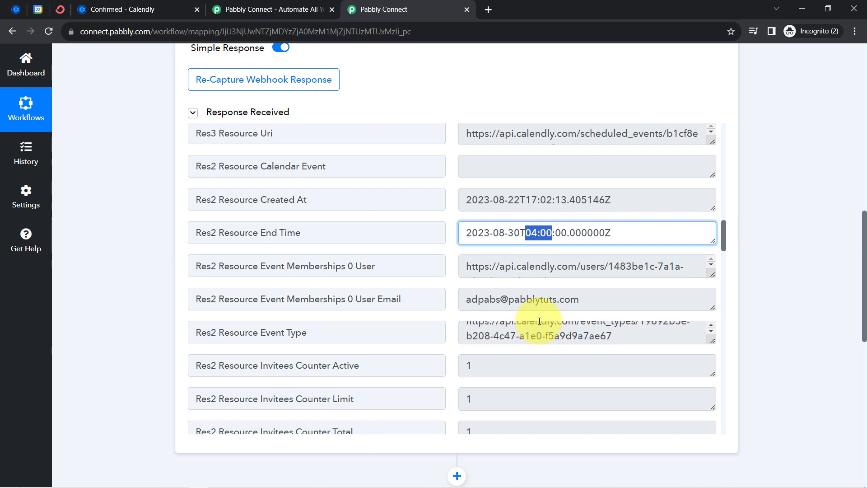
pyautogui.scroll(-7, 535, 356)
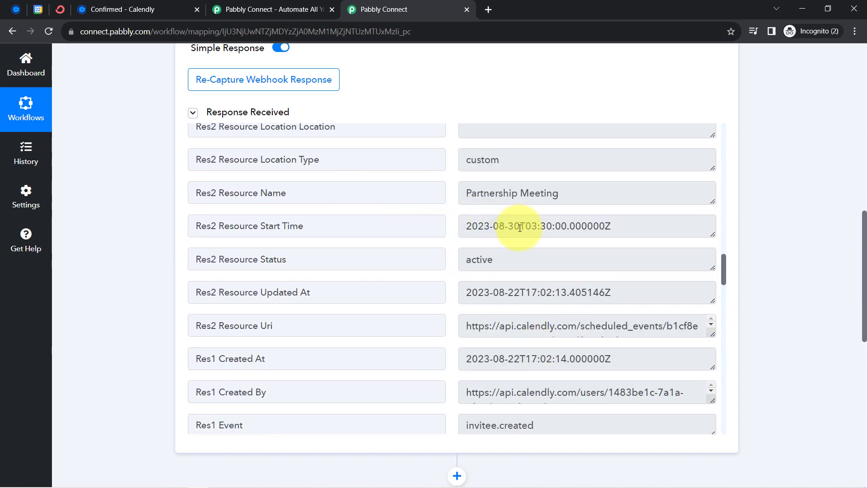
pyautogui.moveTo(521, 229); pyautogui.dragTo(466, 226)
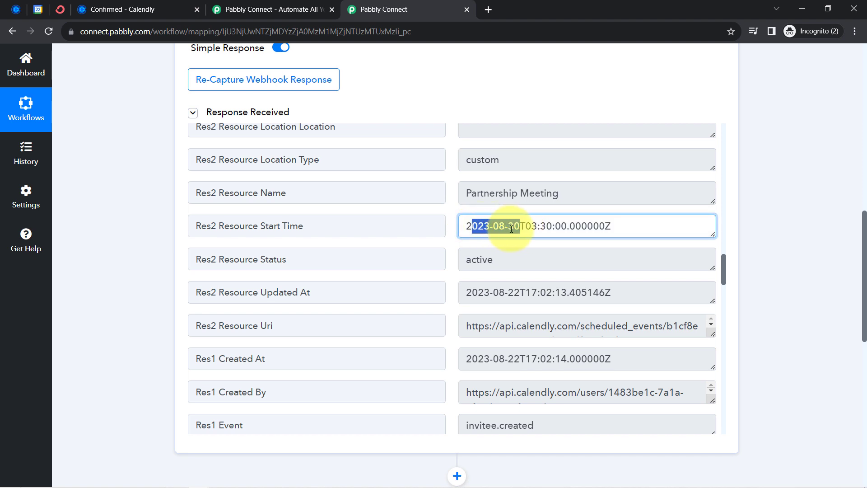
pyautogui.click(508, 225)
pyautogui.moveTo(525, 225); pyautogui.dragTo(567, 231)
pyautogui.click(505, 223)
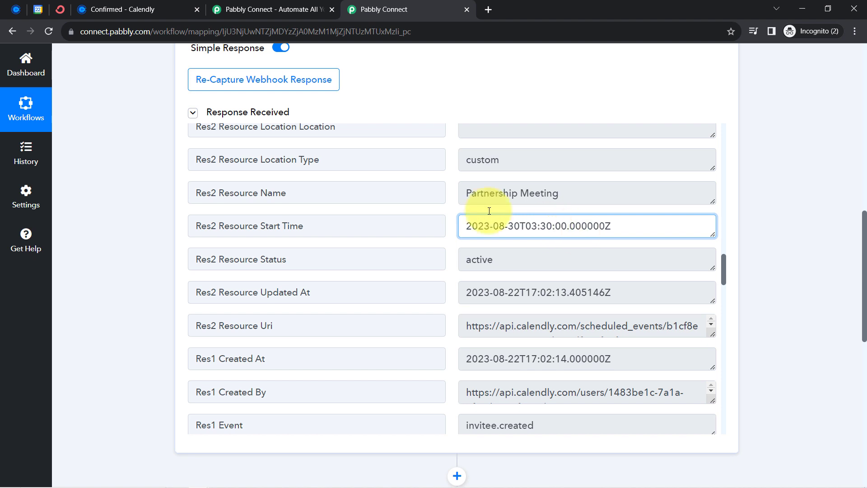
# Step: Compare the meeting time on the Calendly confirmation page with the Start Time value in the Pabbly Connect response
pyautogui.click(135, 10)
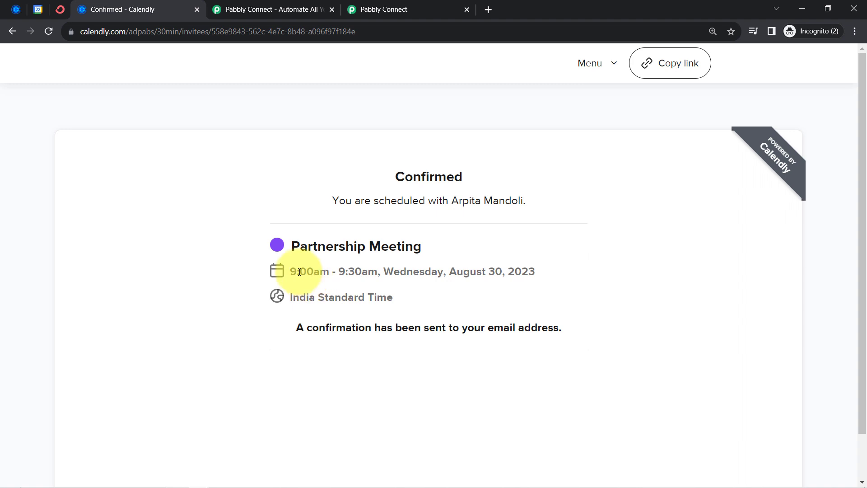
pyautogui.moveTo(300, 272); pyautogui.dragTo(365, 269)
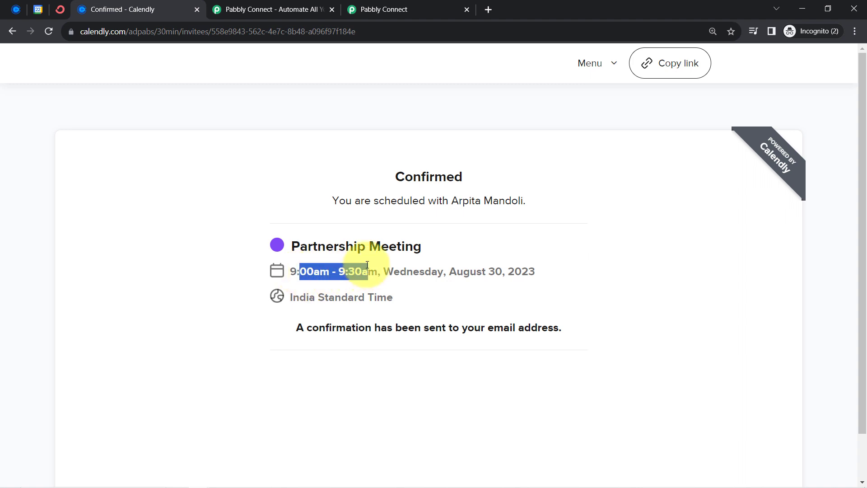
pyautogui.click(412, 7)
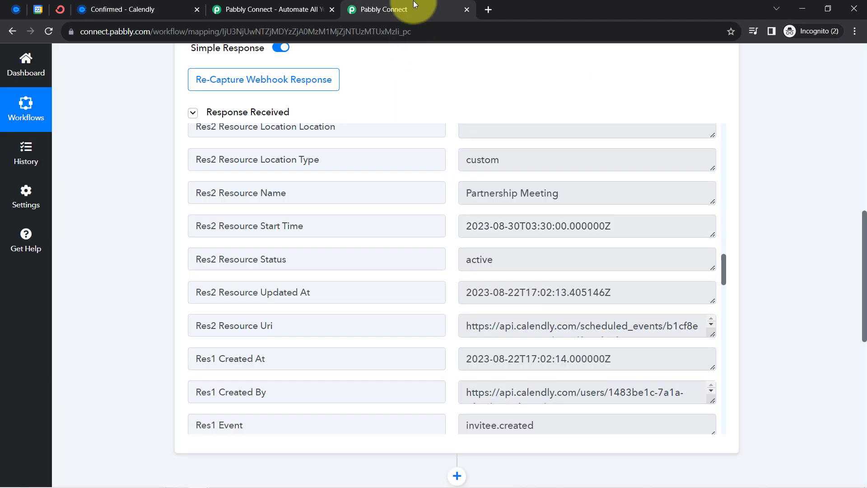
pyautogui.click(518, 227)
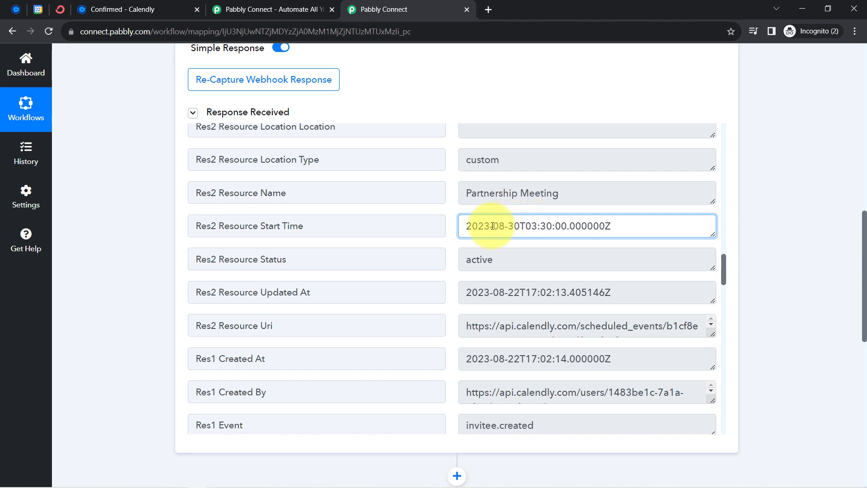
pyautogui.moveTo(492, 226); pyautogui.dragTo(597, 224)
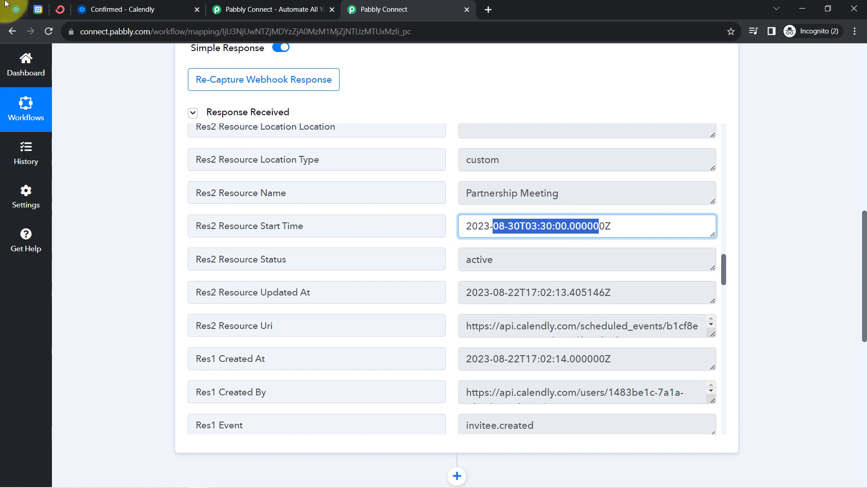
# Step: Look at the August 2023 month view in Google Calendar and return to the Calendly response in Pabbly Connect
pyautogui.click(38, 9)
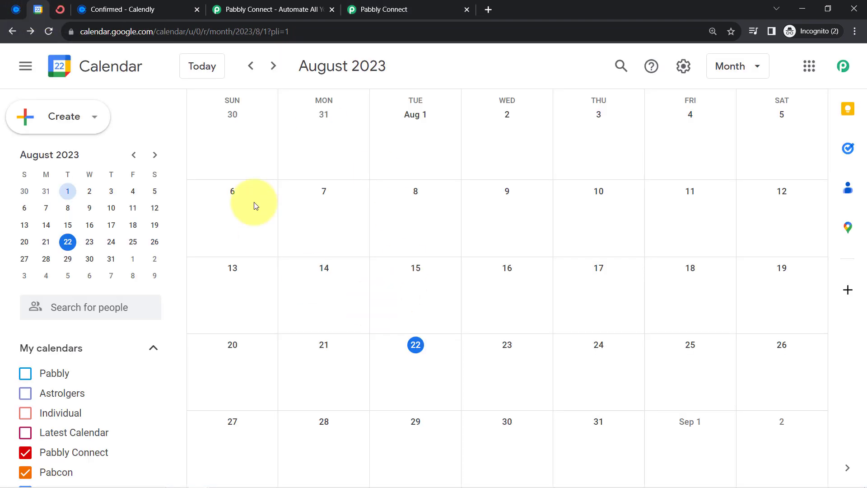
pyautogui.click(361, 5)
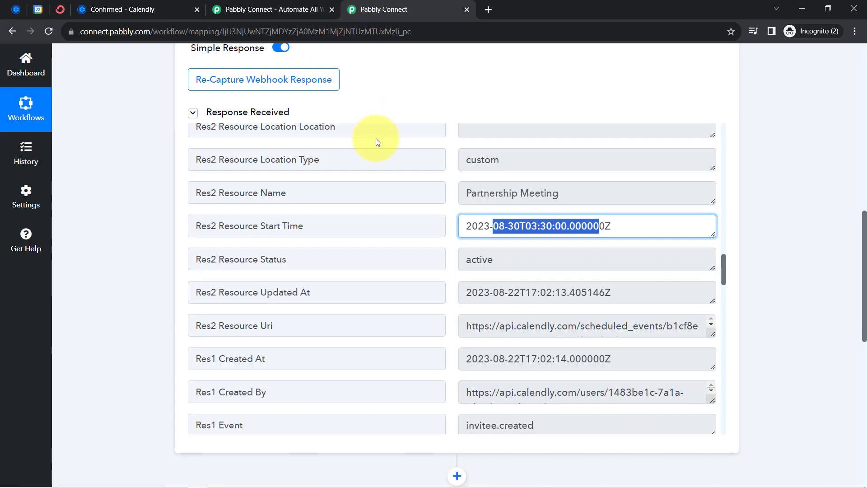
pyautogui.scroll(4, 548, 212)
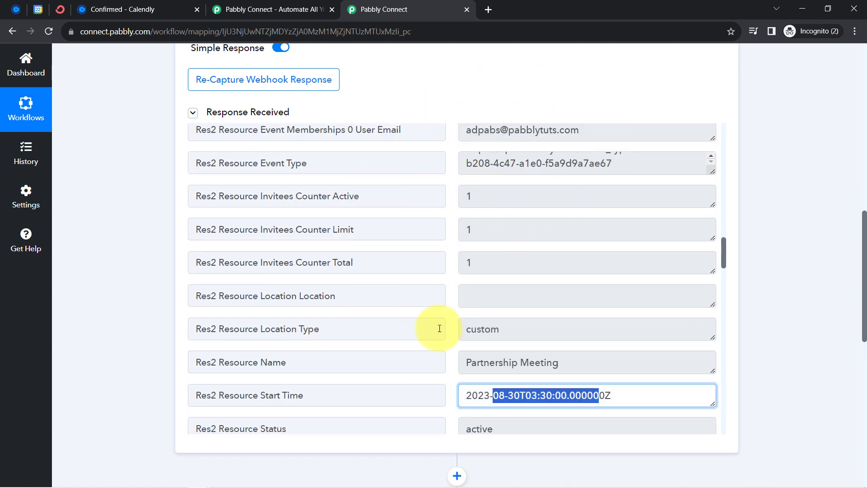
# Step: Close the Calendly booking confirmation page and return to the Pabbly Connect workflow
pyautogui.click(109, 9)
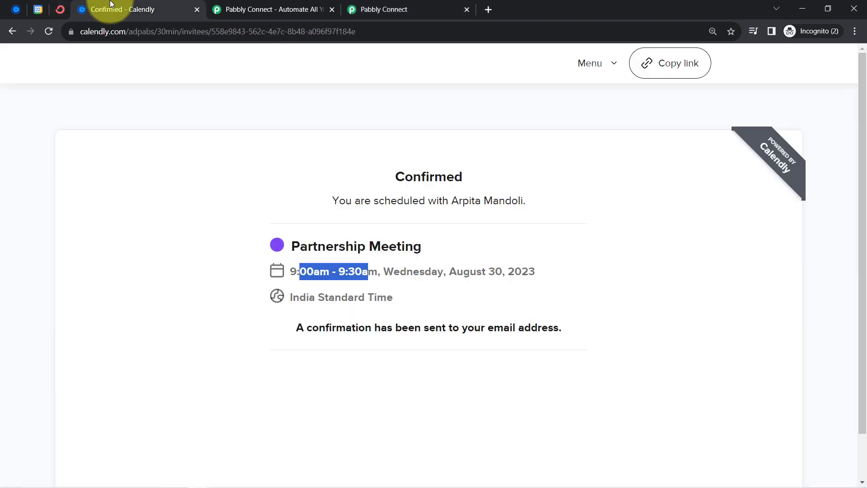
pyautogui.click(196, 9)
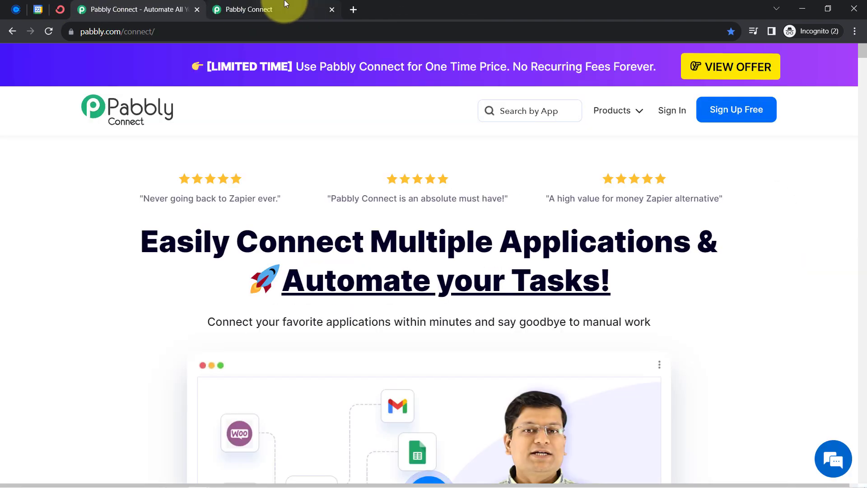
pyautogui.click(280, 9)
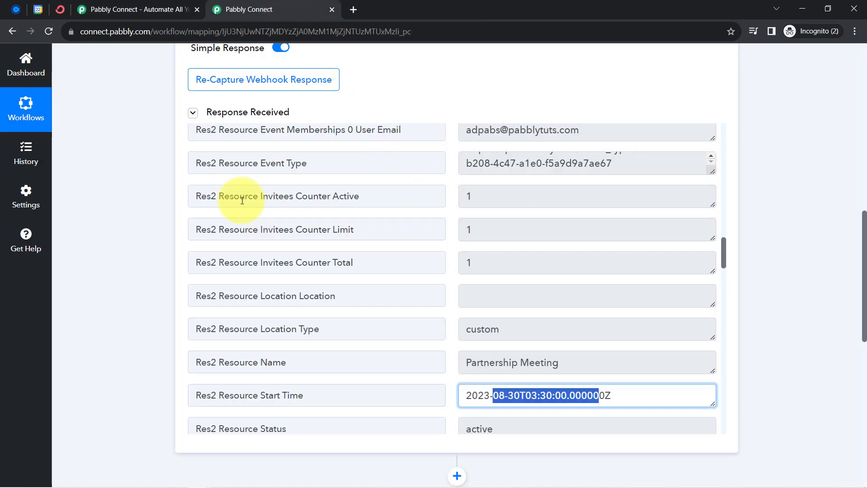
# Step: Check the Partnership Meeting event type in Calendly, return to the Pabbly Connect workflow and collapse the Calendly trigger step
pyautogui.scroll(20, 145, 213)
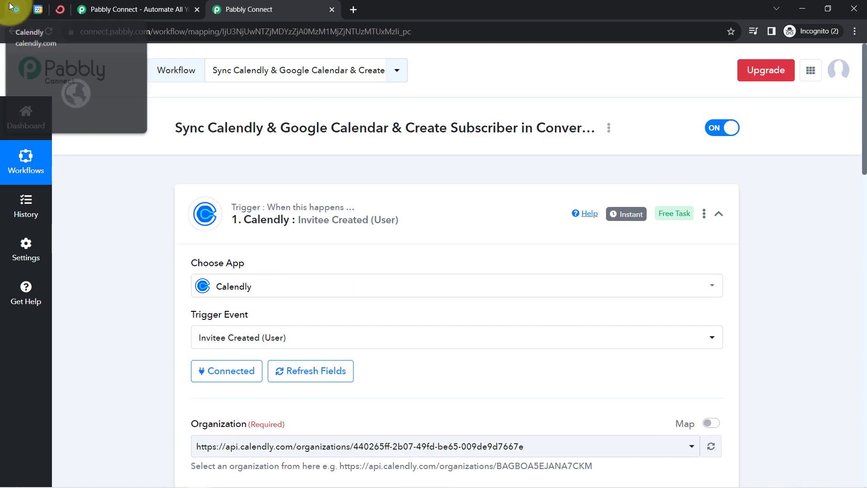
pyautogui.click(13, 8)
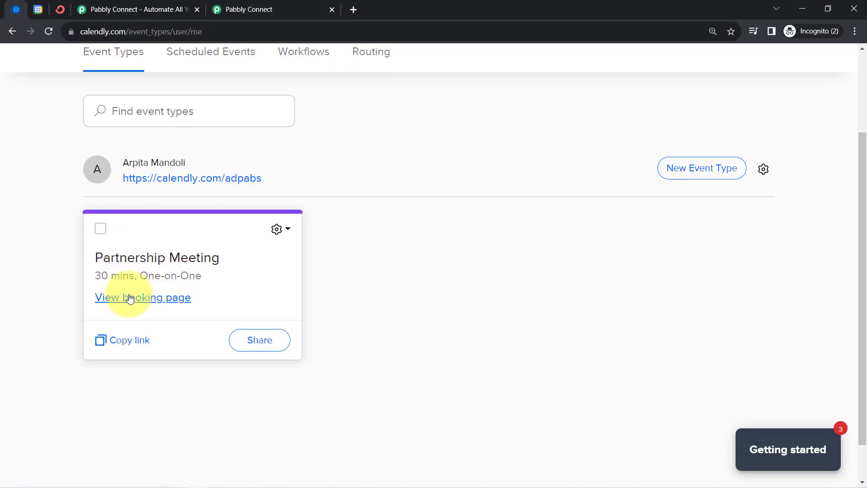
pyautogui.click(247, 6)
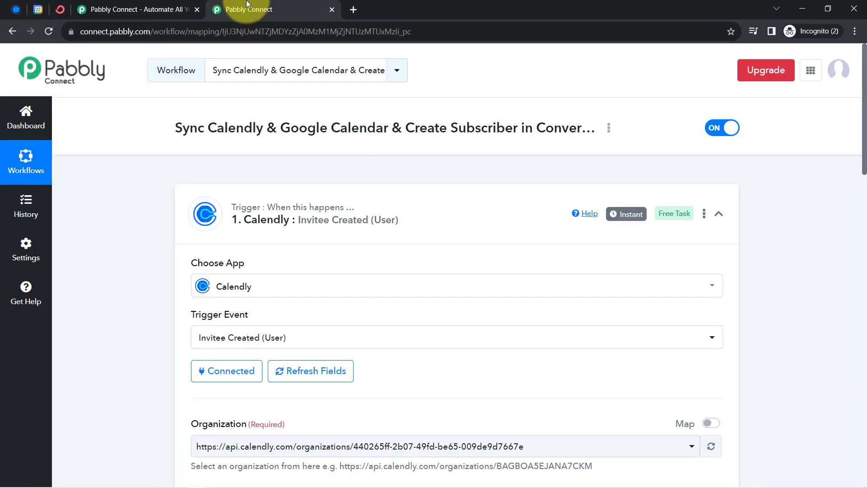
pyautogui.moveTo(628, 216)
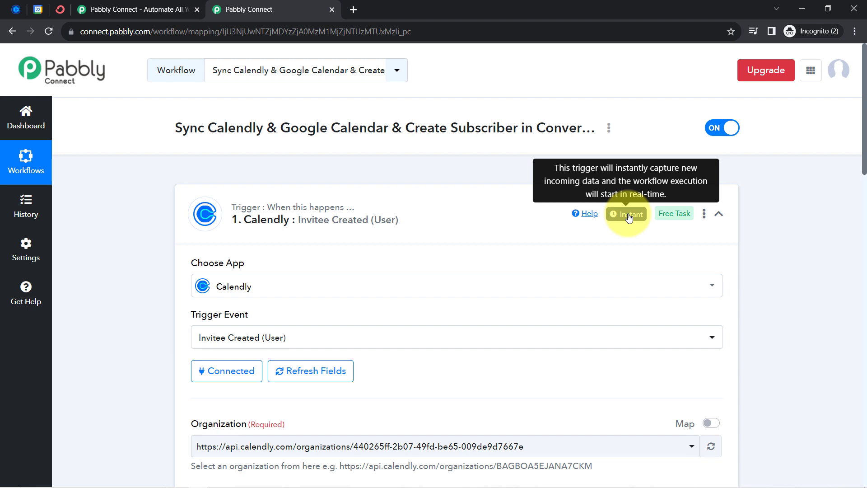
pyautogui.click(293, 208)
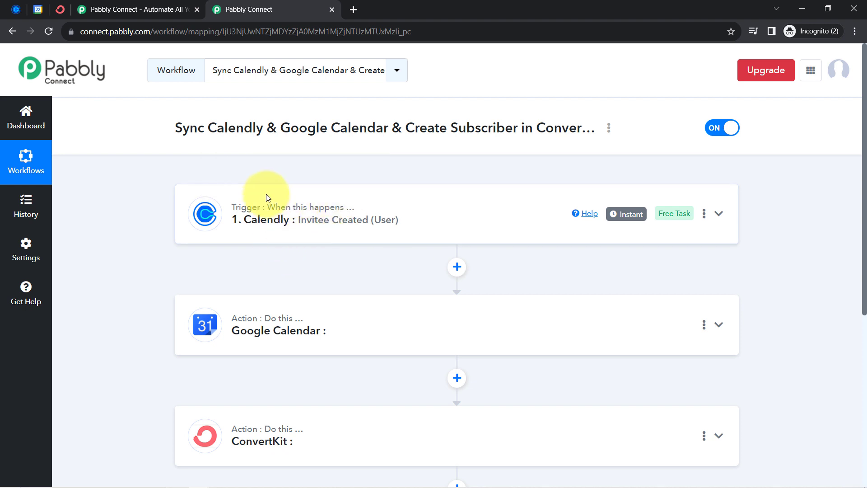
# Step: Insert a Date/Time Formatter action between the Calendly trigger and the Google Calendar action, finding the app by searching "date"
pyautogui.moveTo(293, 302)
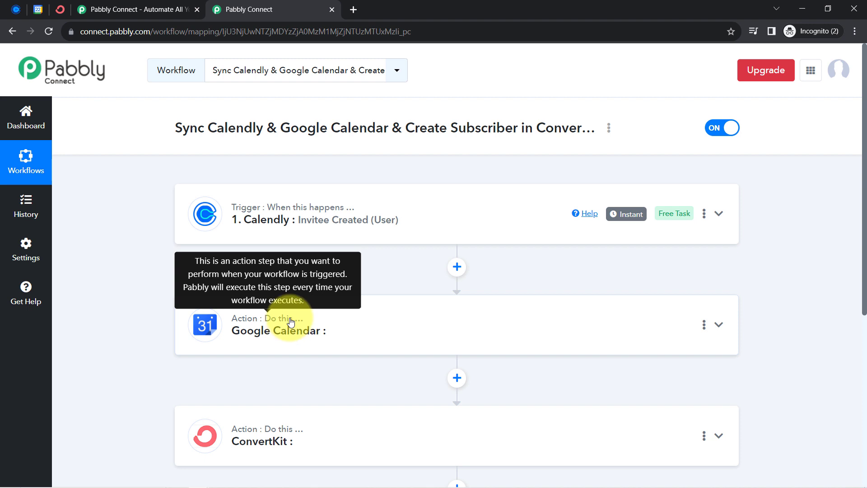
pyautogui.click(456, 267)
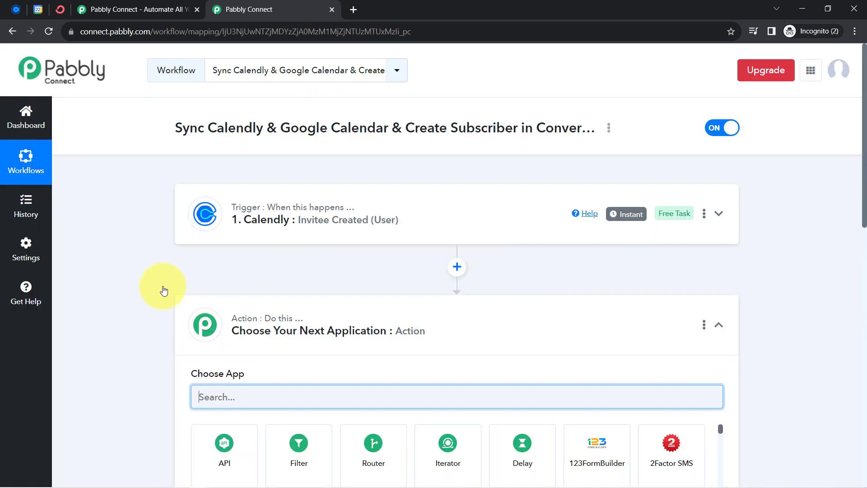
pyautogui.scroll(-3, 160, 283)
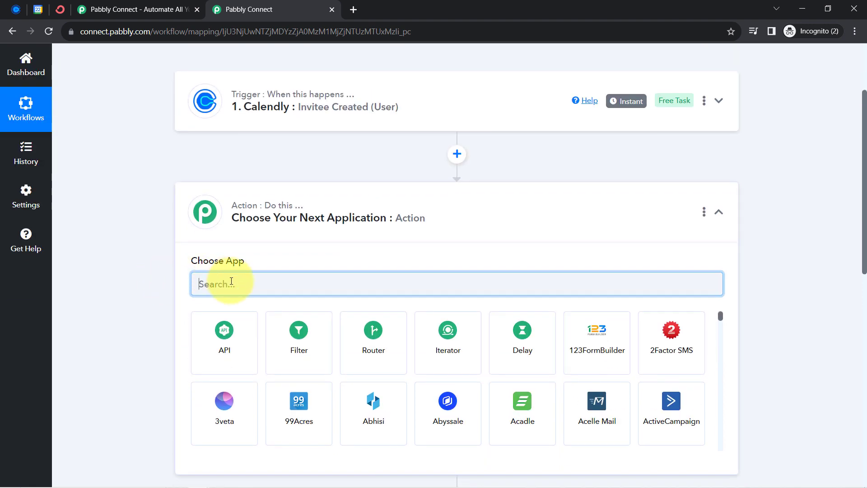
pyautogui.write('ate')
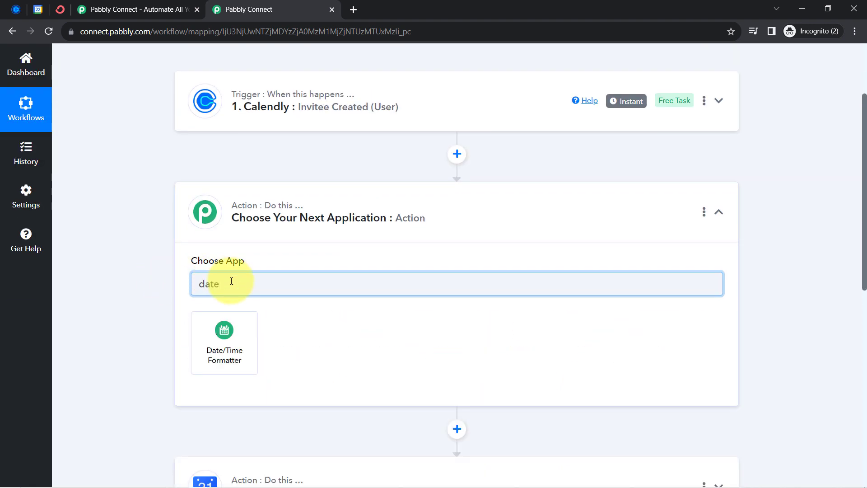
pyautogui.click(227, 338)
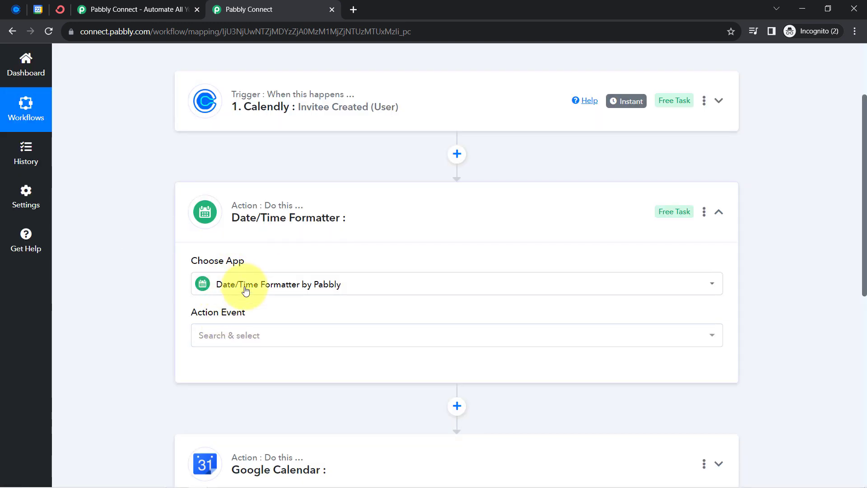
# Step: Set the formatter's action event to Format Date with Time Zone and connect it
pyautogui.scroll(-1, 132, 282)
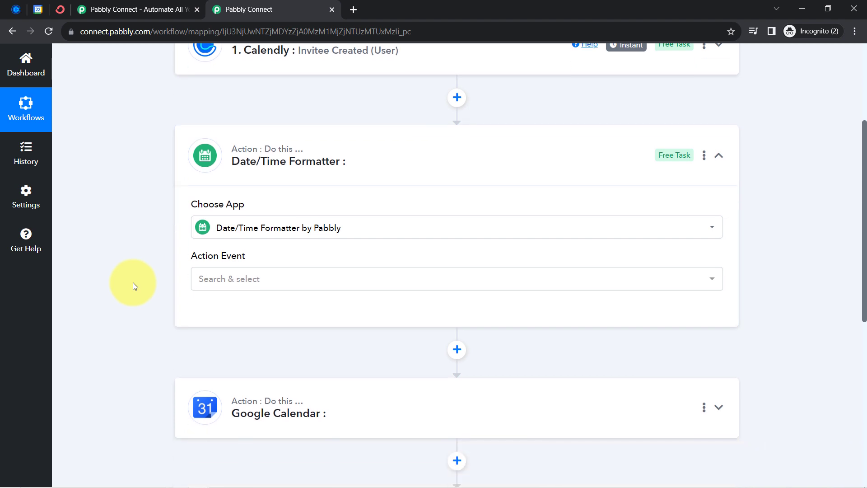
pyautogui.click(220, 278)
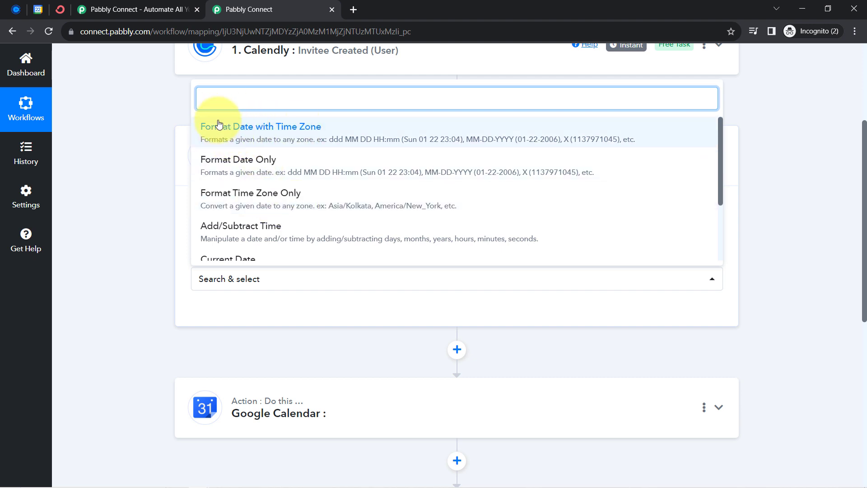
pyautogui.click(249, 126)
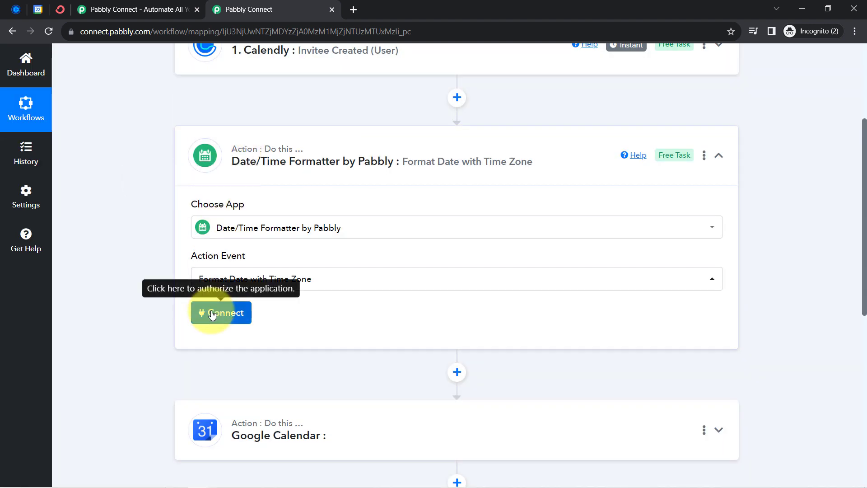
pyautogui.click(212, 314)
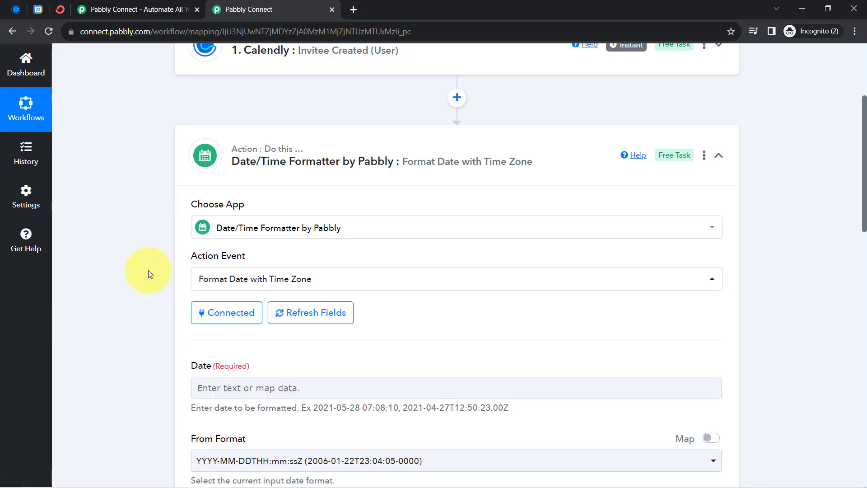
# Step: Expand the Calendly trigger and search its received response for "start" to examine the Res2 Resource Start Time value
pyautogui.scroll(-4, 172, 252)
pyautogui.moveTo(192, 194); pyautogui.dragTo(207, 195)
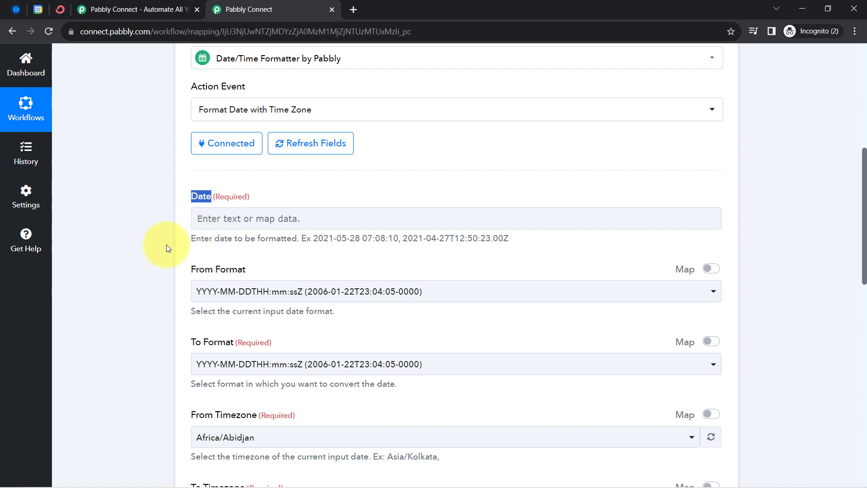
pyautogui.scroll(7, 166, 245)
pyautogui.click(253, 200)
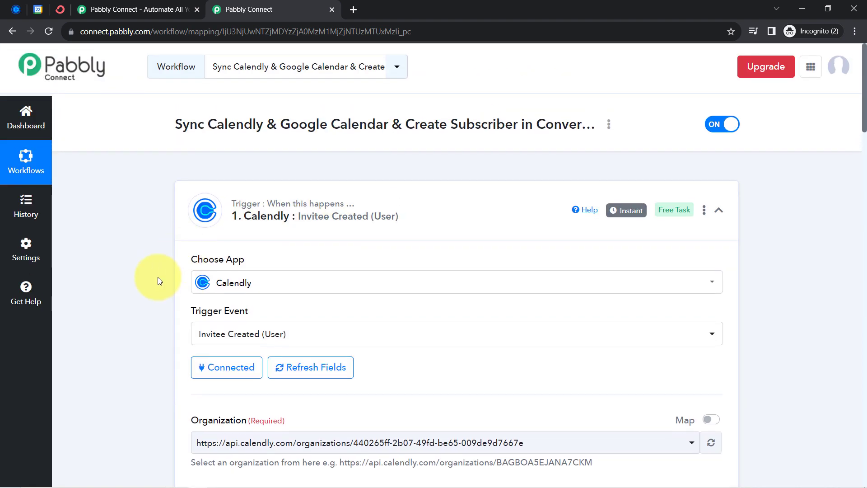
pyautogui.scroll(-5, 158, 277)
pyautogui.hotkey('ctrl', 'f')
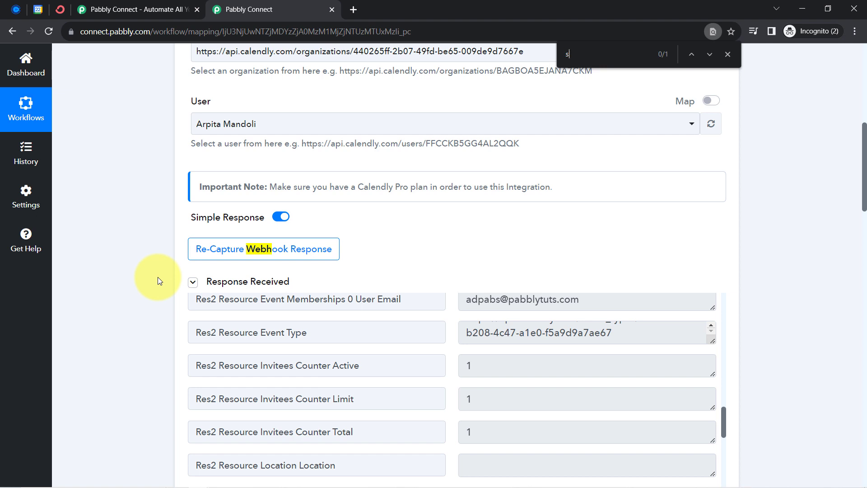
pyautogui.write('start')
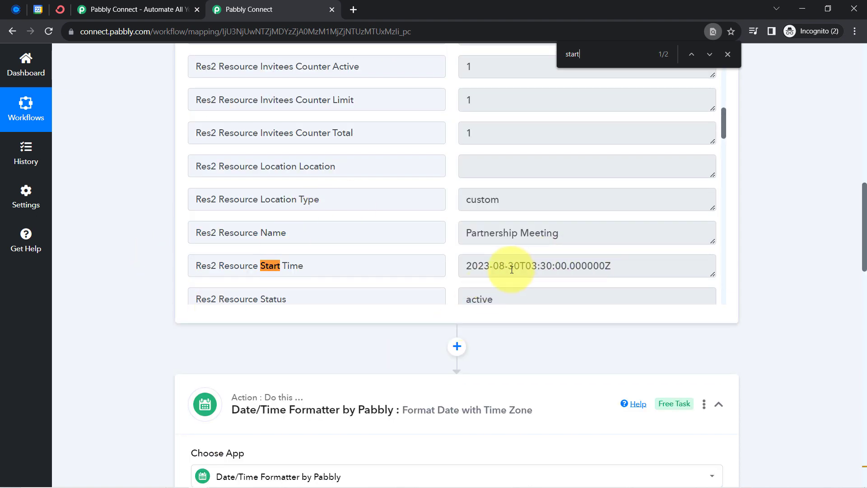
pyautogui.moveTo(511, 269); pyautogui.dragTo(472, 271)
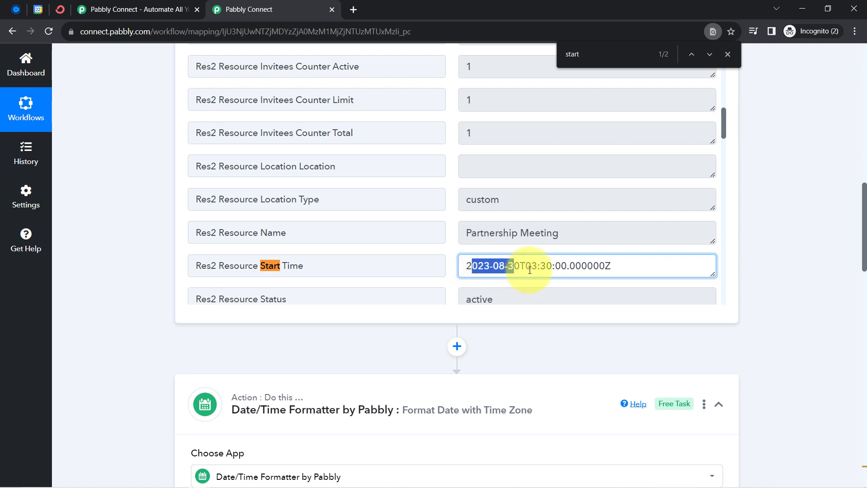
pyautogui.moveTo(530, 269); pyautogui.dragTo(594, 267)
pyautogui.tripleClick(590, 267)
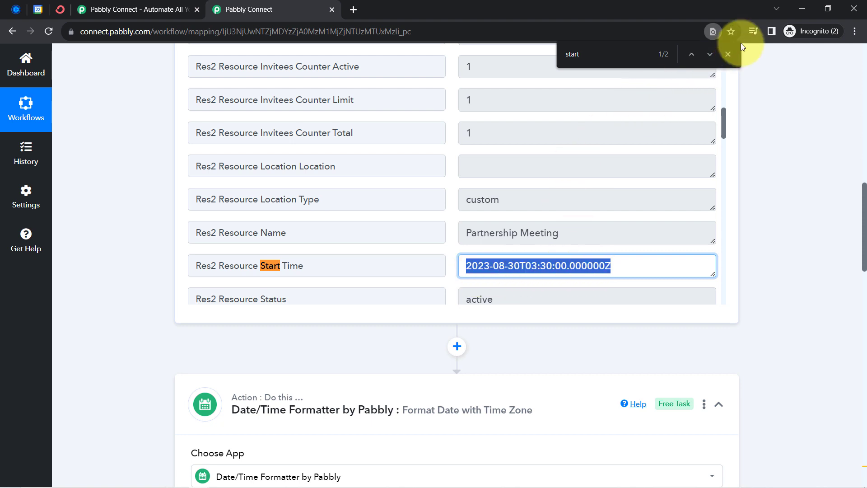
pyautogui.click(728, 53)
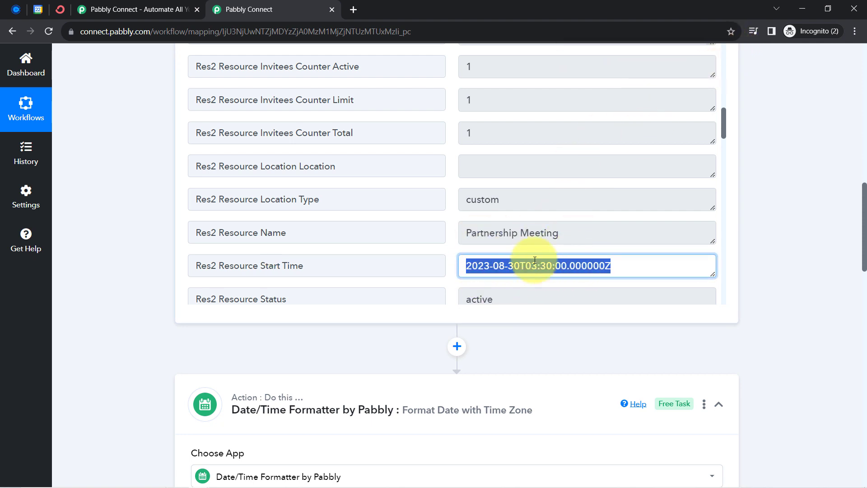
# Step: Map Res2 Resource Start Time from the Calendly trigger into the formatter's Date field, searching the response data for "start"
pyautogui.scroll(-3, 120, 292)
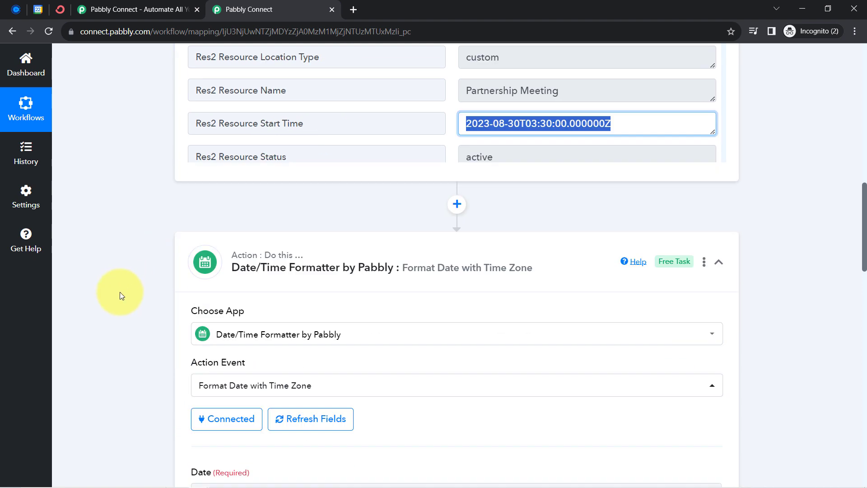
pyautogui.scroll(-7, 120, 292)
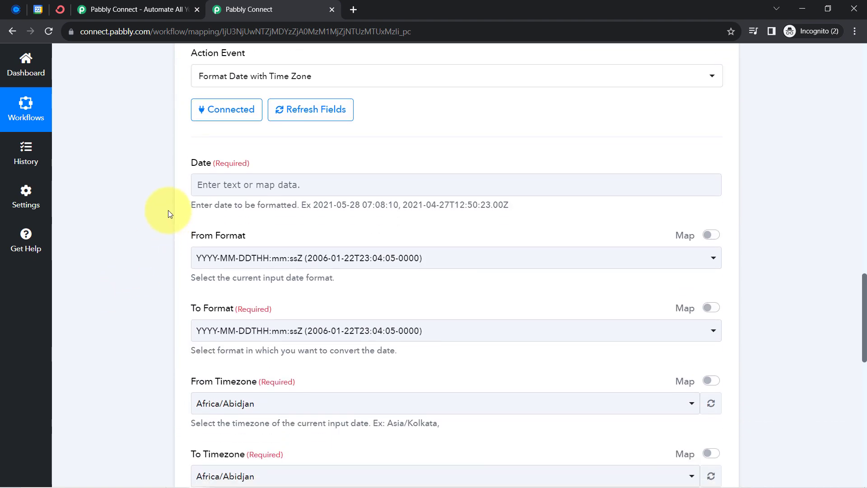
pyautogui.click(228, 194)
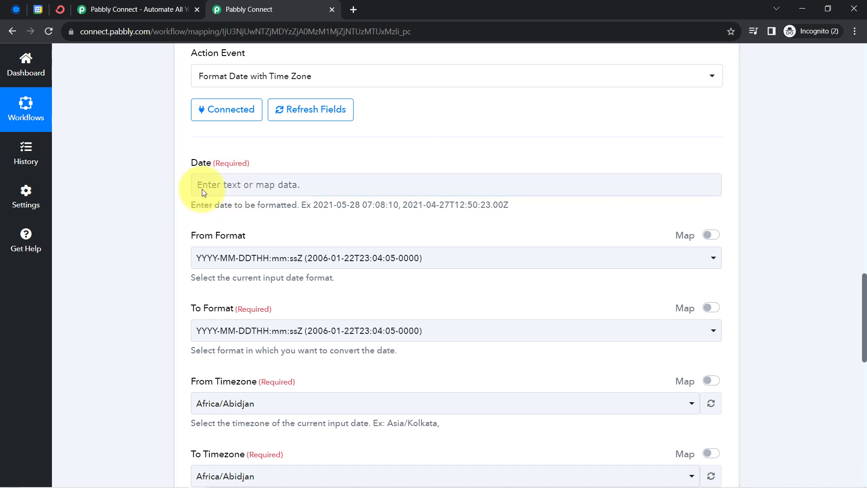
pyautogui.click(225, 184)
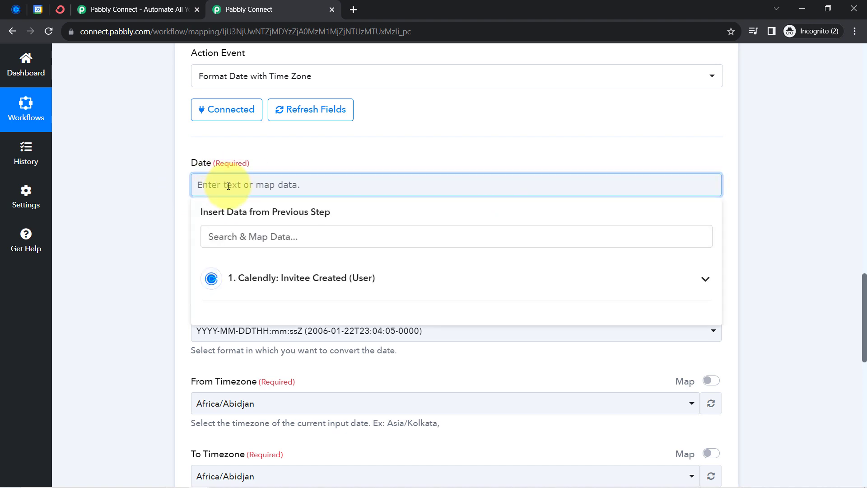
pyautogui.click(283, 279)
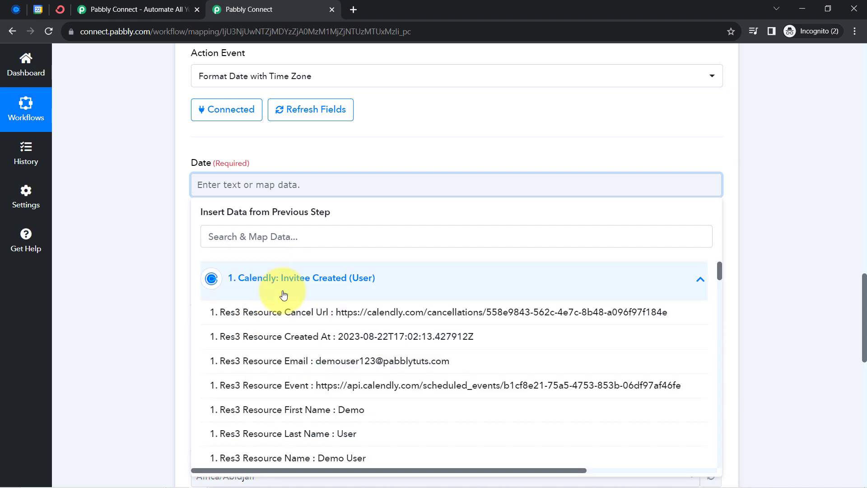
pyautogui.click(212, 237)
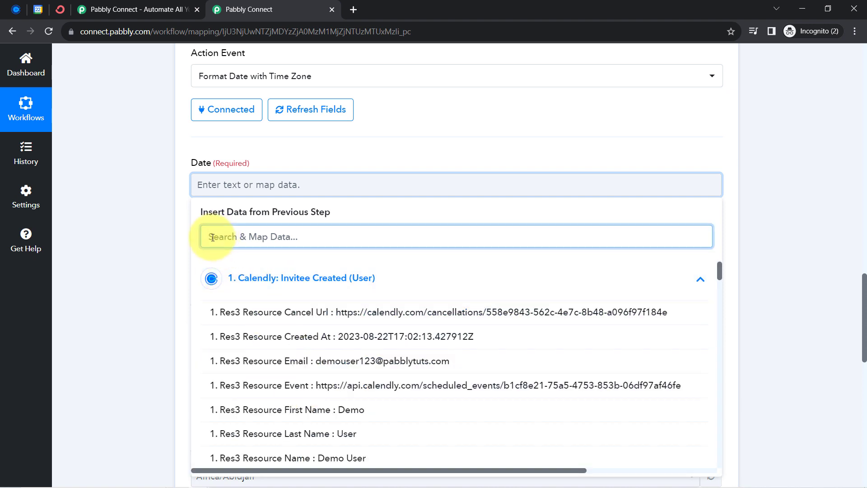
pyautogui.write('start')
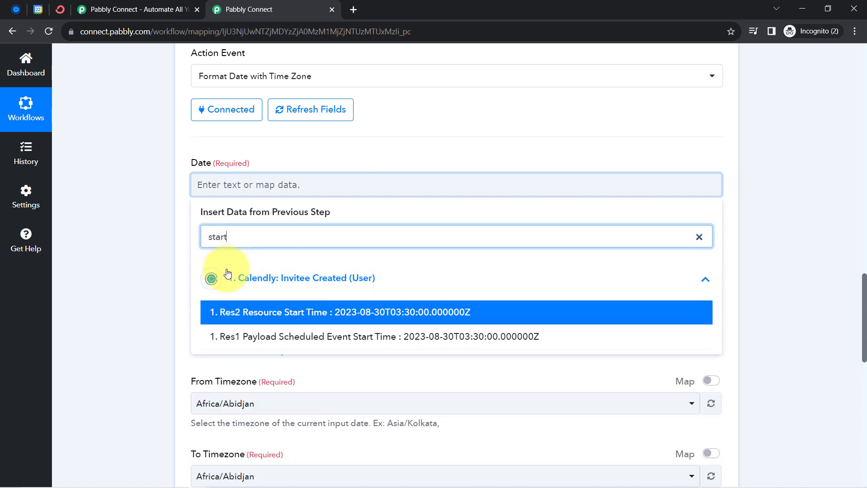
pyautogui.click(407, 319)
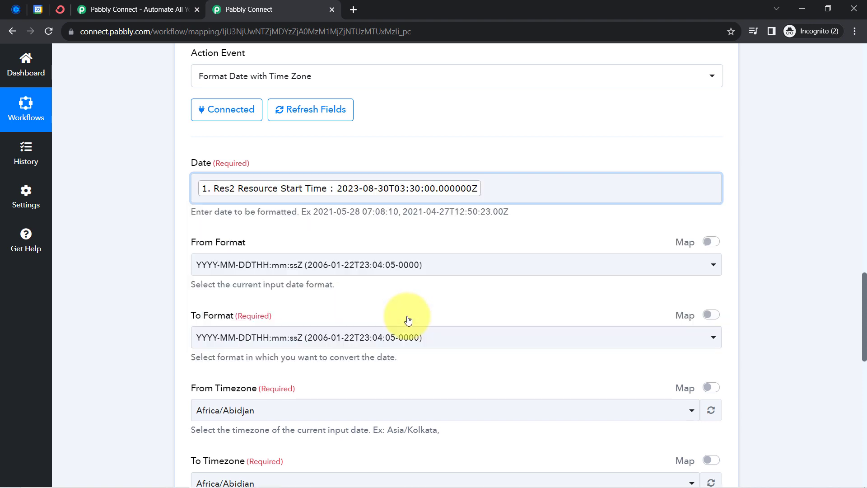
pyautogui.click(163, 198)
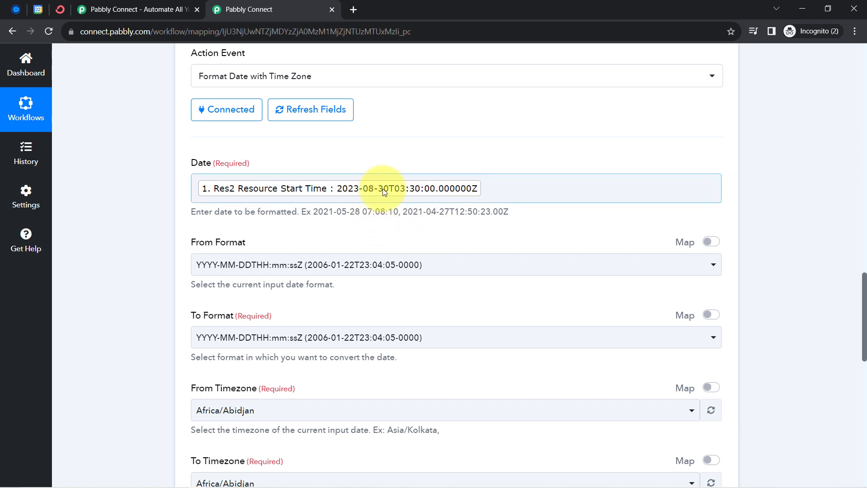
pyautogui.click(498, 185)
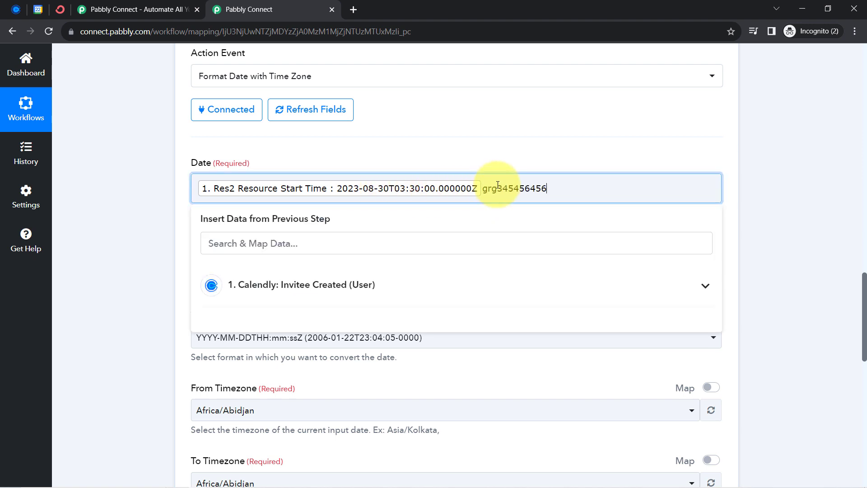
pyautogui.moveTo(485, 188); pyautogui.dragTo(555, 193)
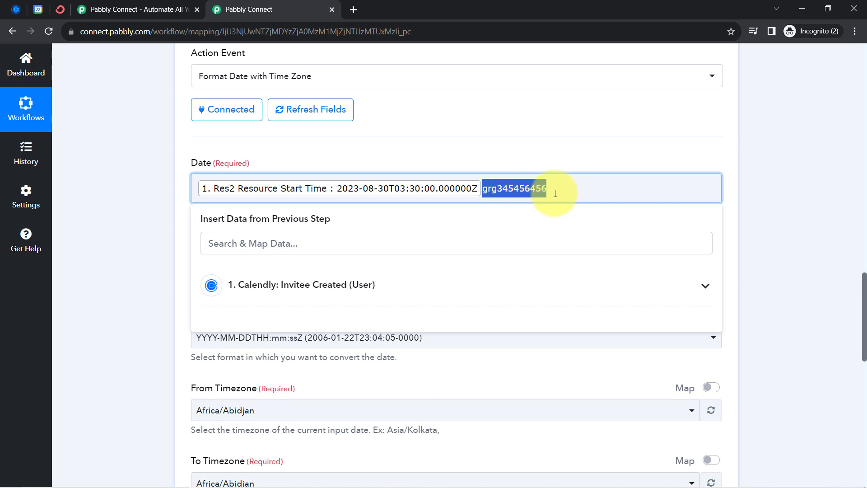
pyautogui.press('BackSpace')
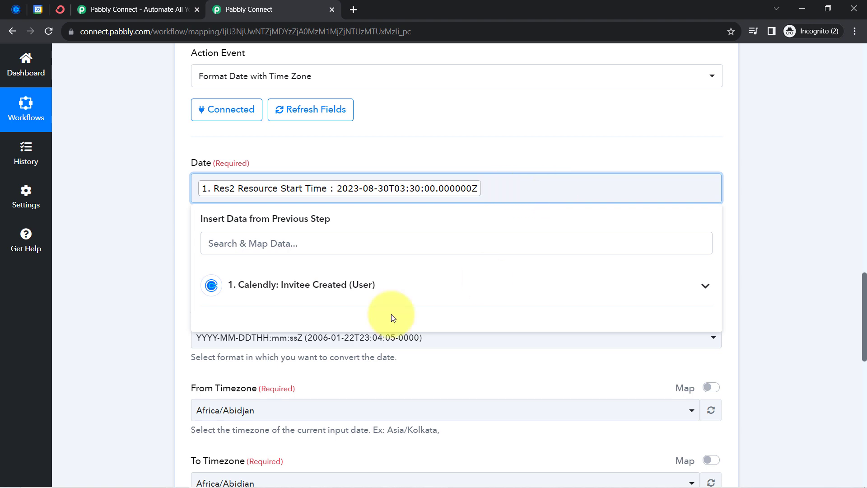
pyautogui.click(146, 219)
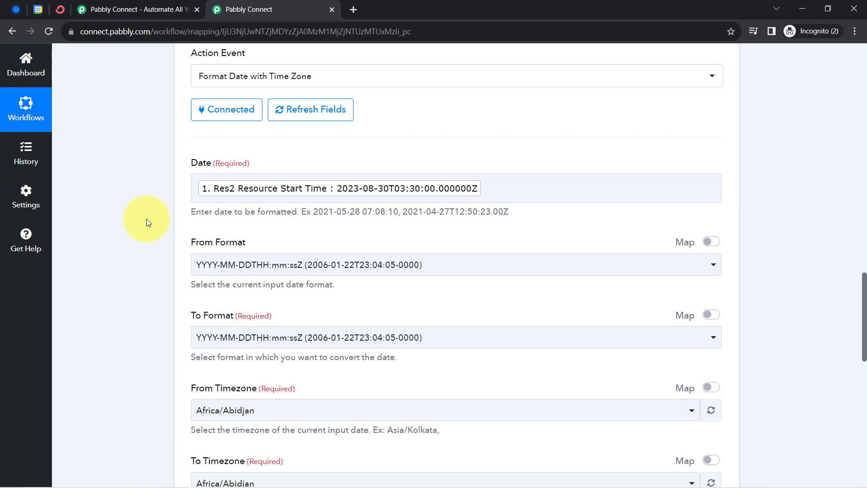
# Step: Choose YYYY-MM-DDTHH:mm:ssZ (2006-01-22T23:04:05-0000) as both the From Format and the To Format of the date
pyautogui.scroll(-1, 160, 221)
pyautogui.moveTo(195, 186); pyautogui.dragTo(256, 187)
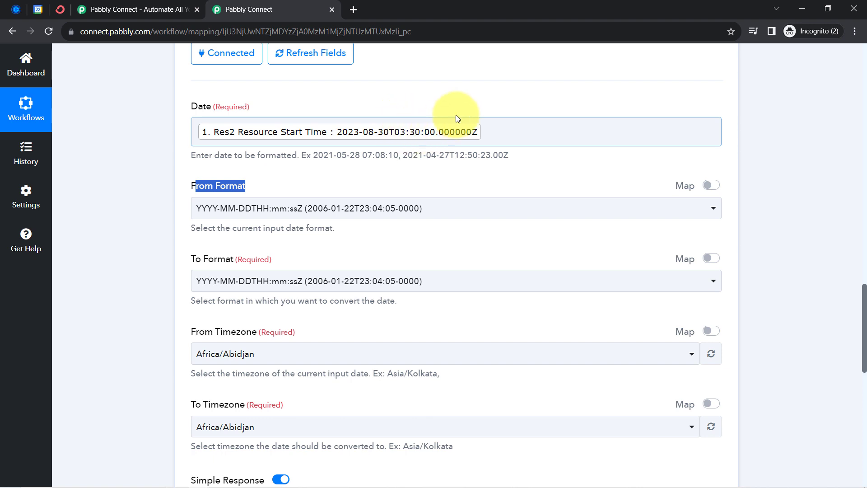
pyautogui.click(251, 213)
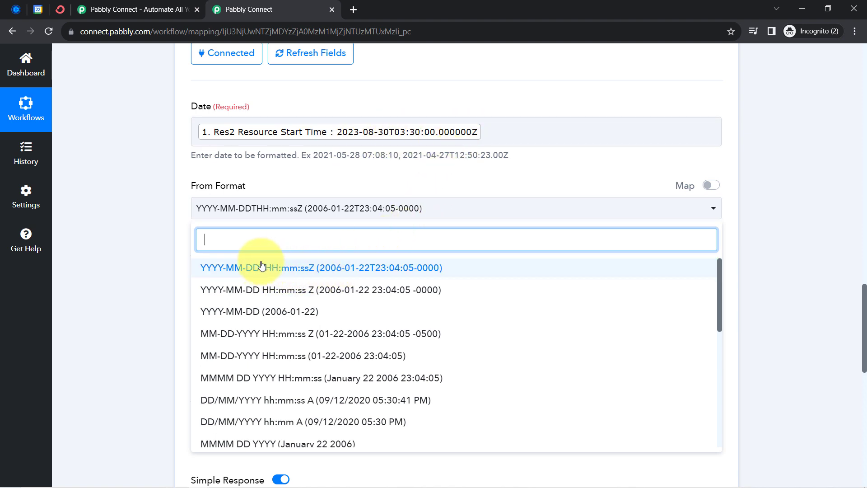
pyautogui.click(310, 269)
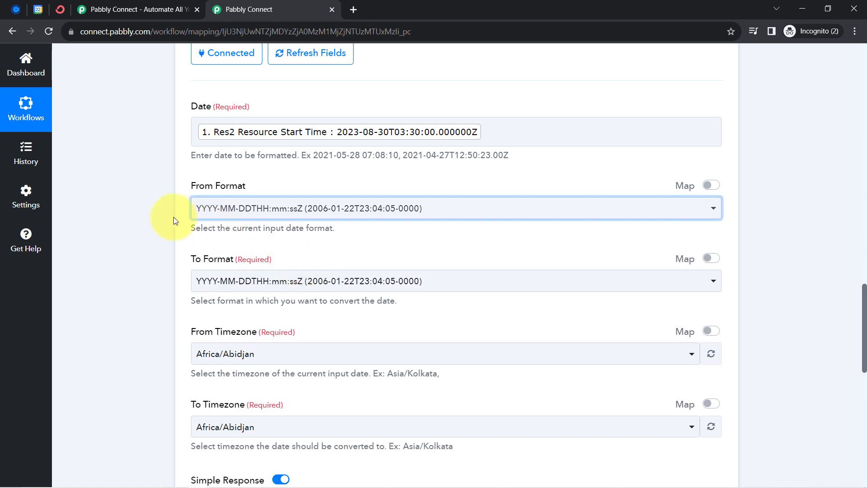
pyautogui.scroll(-3, 172, 217)
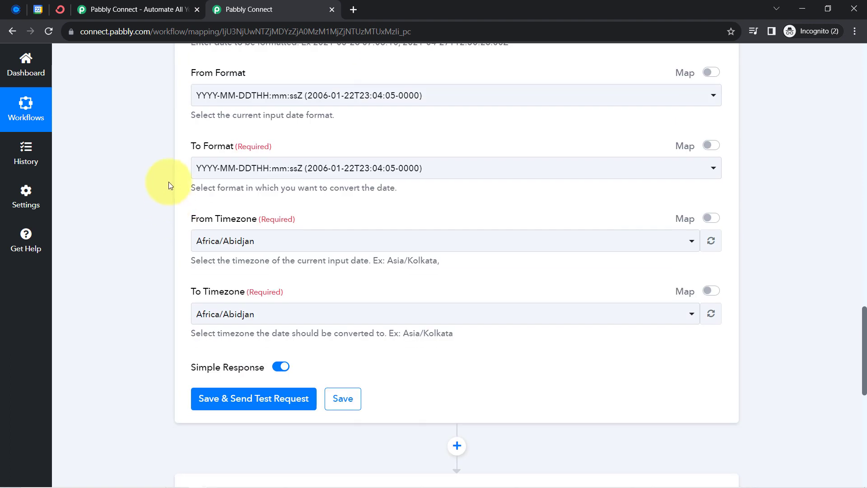
pyautogui.moveTo(195, 146); pyautogui.dragTo(240, 143)
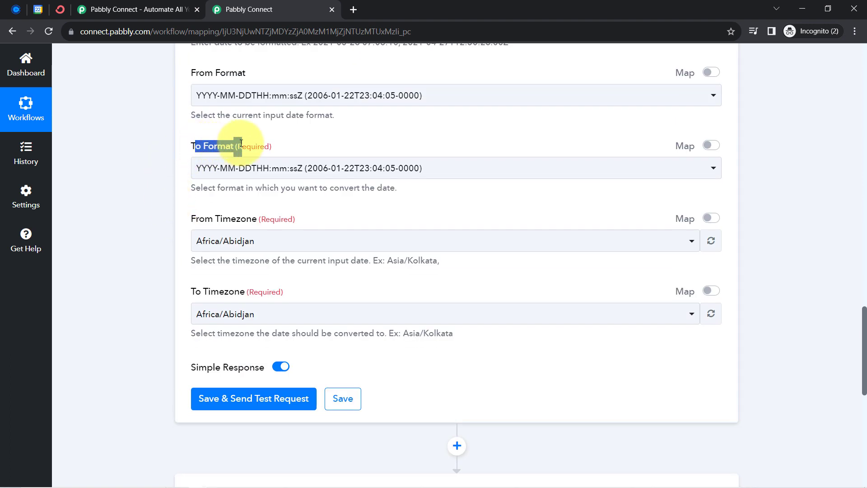
pyautogui.click(253, 167)
pyautogui.click(286, 230)
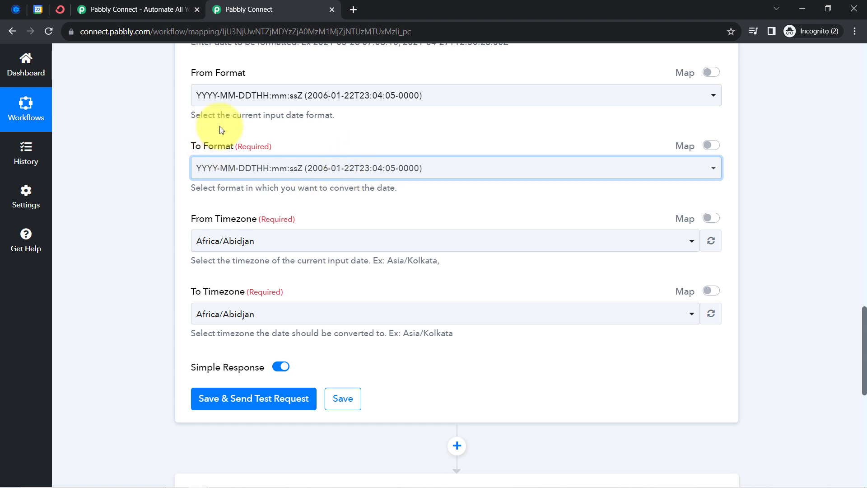
# Step: Set the formatter's From Timezone to Etc/UTC and its To Timezone to Asia/Kolkata
pyautogui.moveTo(208, 147); pyautogui.dragTo(229, 146)
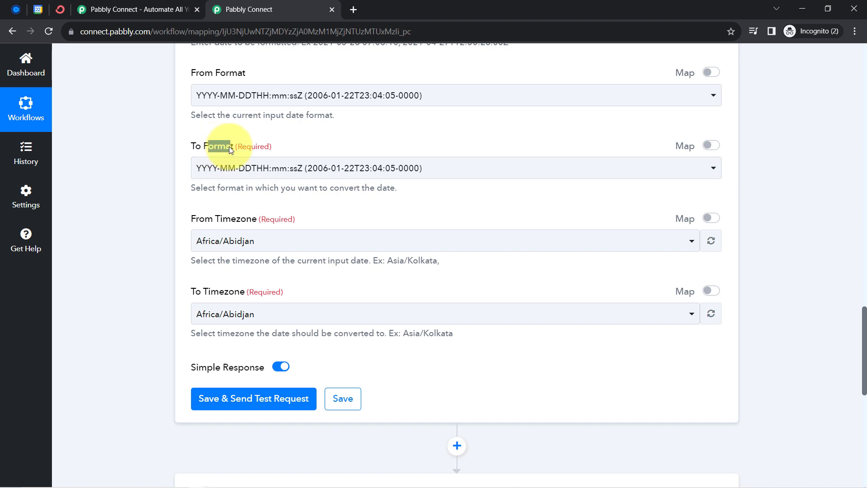
pyautogui.scroll(-2, 151, 219)
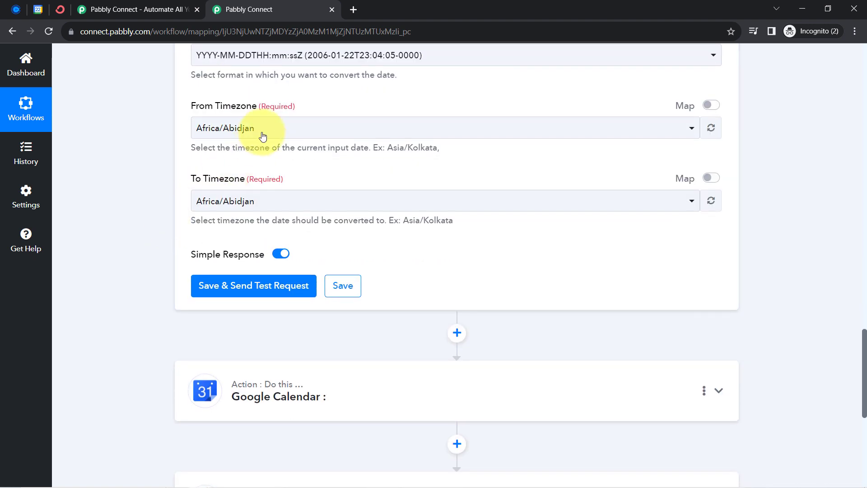
pyautogui.click(257, 131)
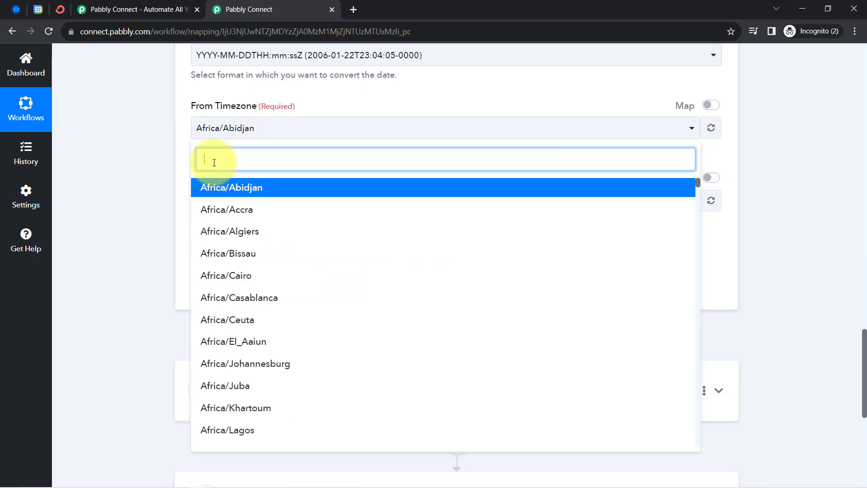
pyautogui.write('etc')
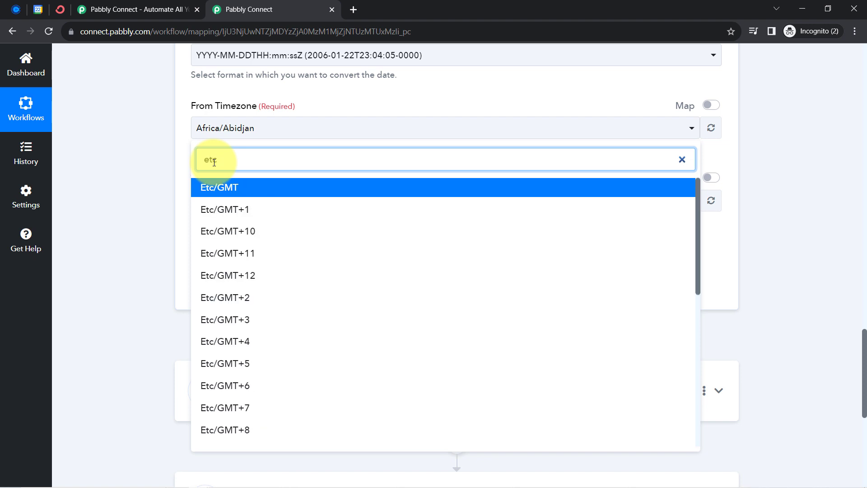
pyautogui.write('/utc')
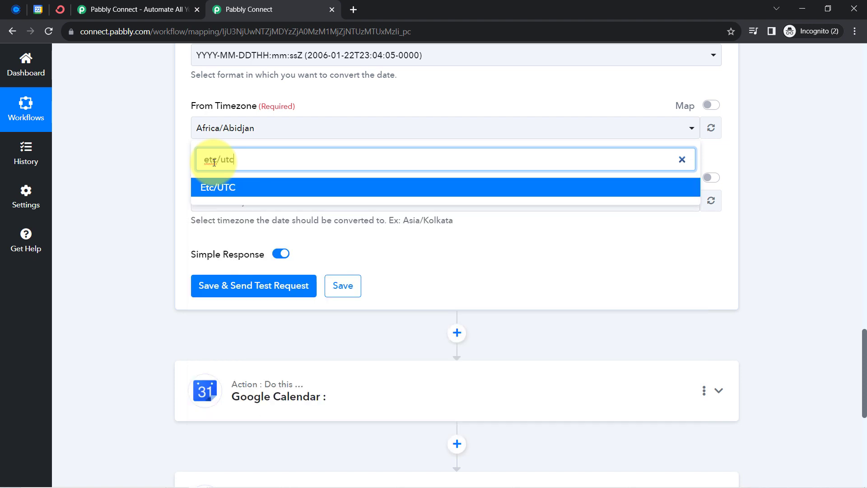
pyautogui.click(216, 187)
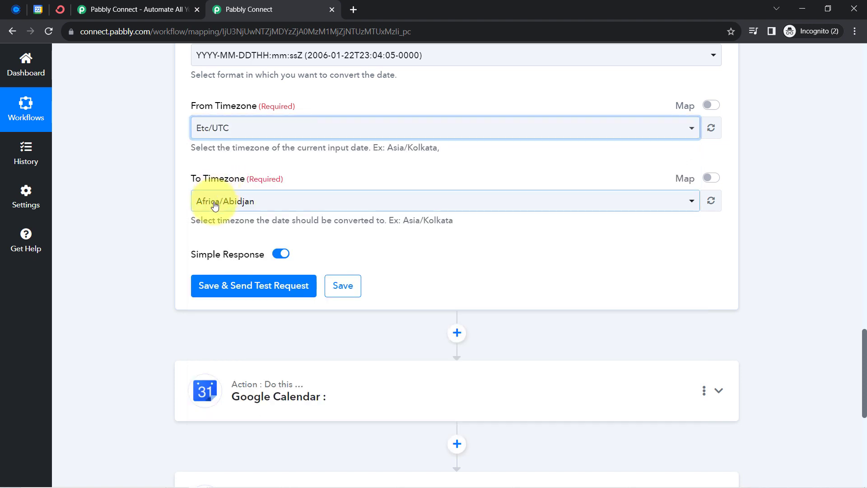
pyautogui.click(217, 210)
pyautogui.write('as')
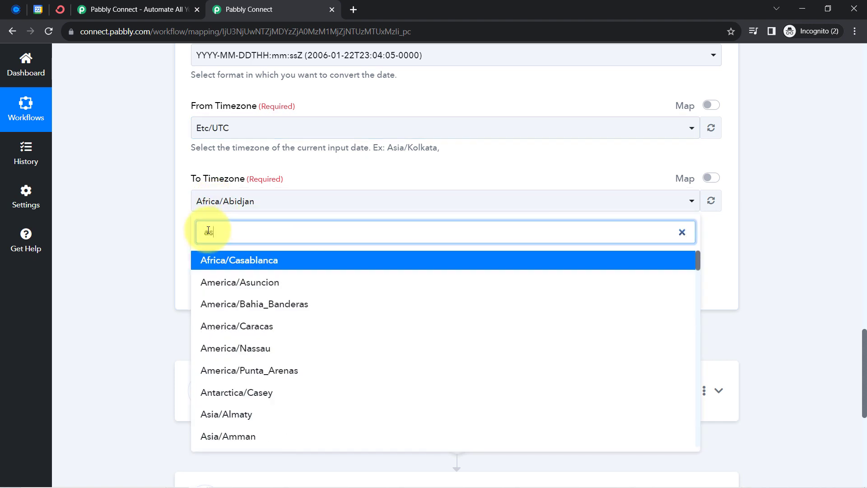
pyautogui.write('ia/kolk')
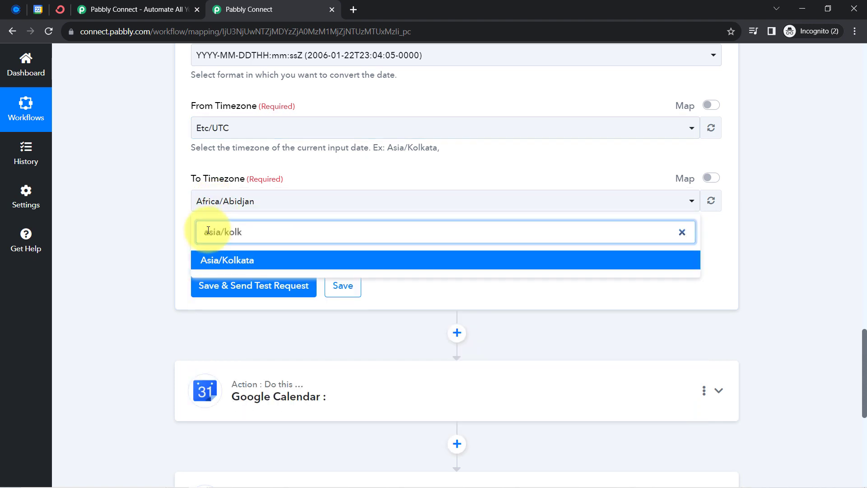
pyautogui.click(210, 259)
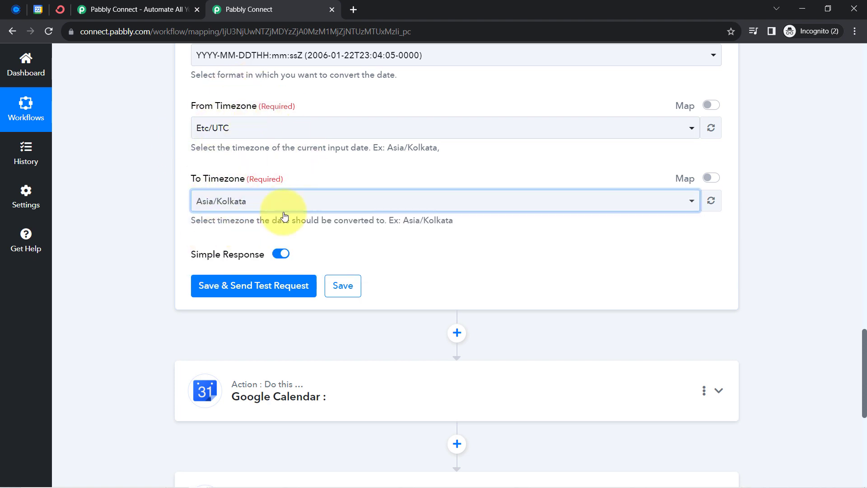
# Step: Save the formatter step with a test request and compare the converted Result with the mapped start time
pyautogui.click(223, 284)
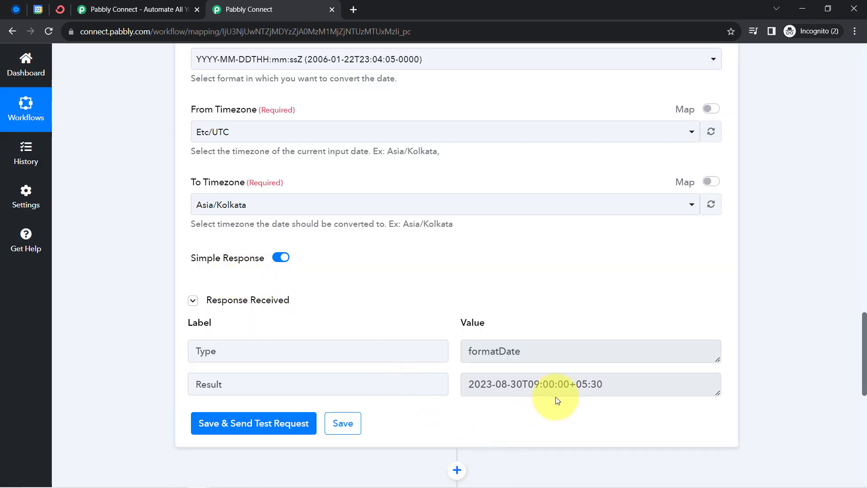
pyautogui.moveTo(528, 380); pyautogui.dragTo(604, 386)
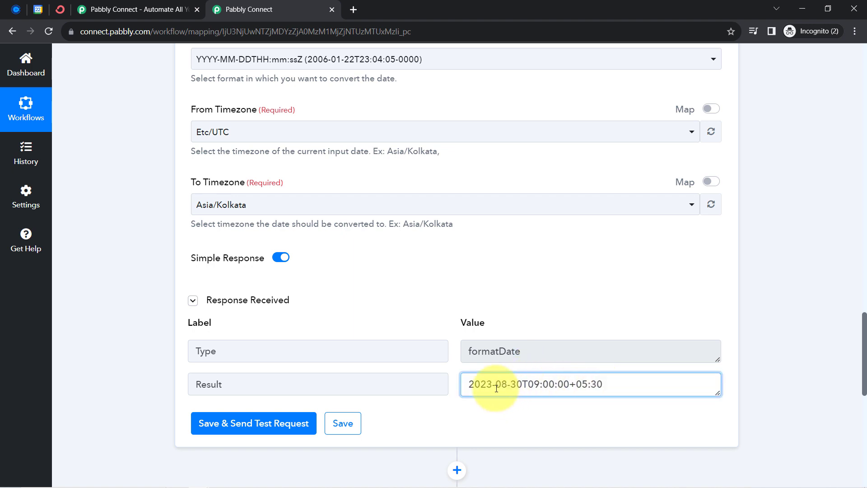
pyautogui.moveTo(495, 383); pyautogui.dragTo(579, 384)
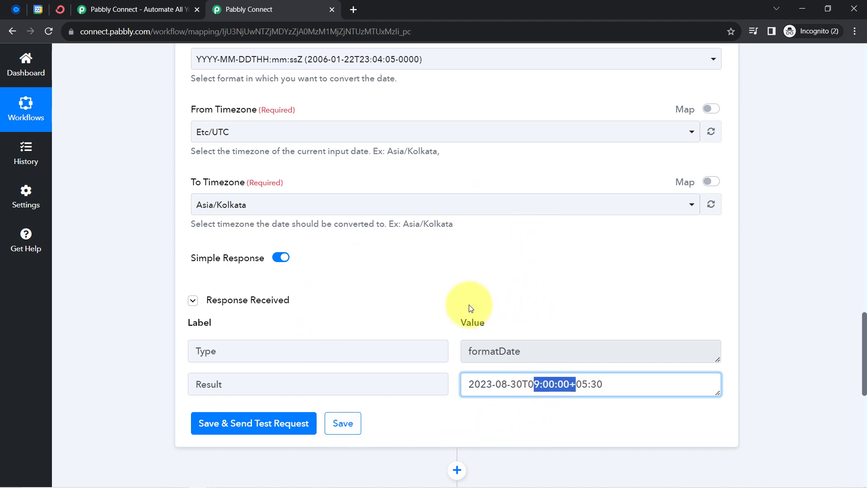
pyautogui.scroll(5, 162, 245)
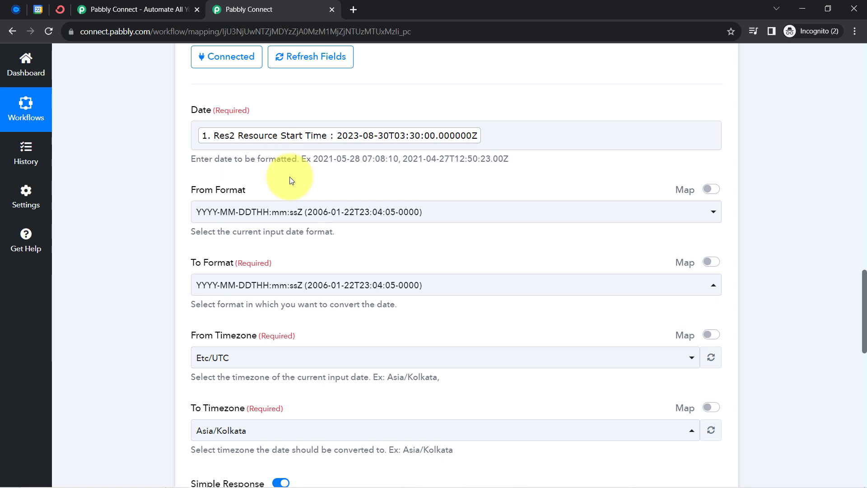
pyautogui.scroll(-11, 85, 264)
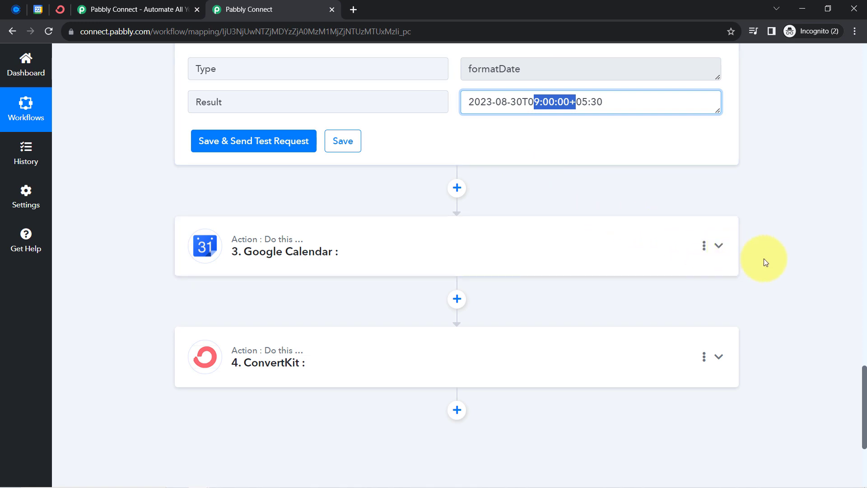
# Step: Rename the formatter step to "Date/Time Formatter : Start Date Time Conversion"
pyautogui.scroll(10, 766, 262)
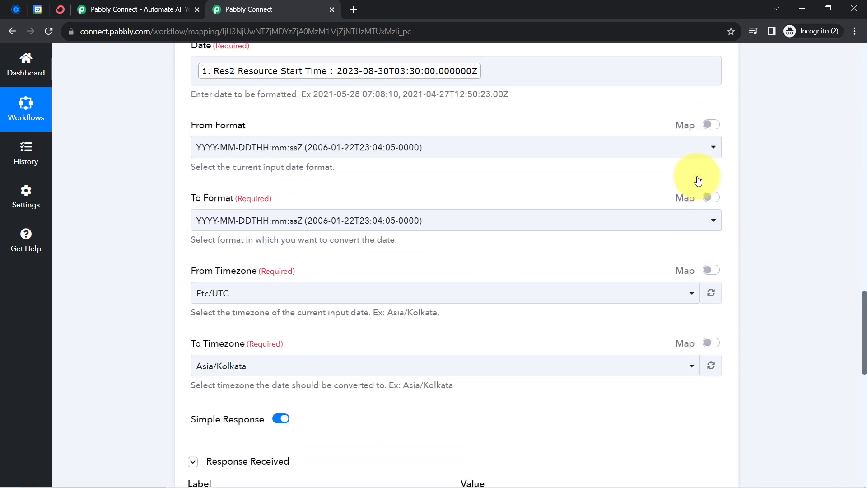
pyautogui.scroll(8, 697, 180)
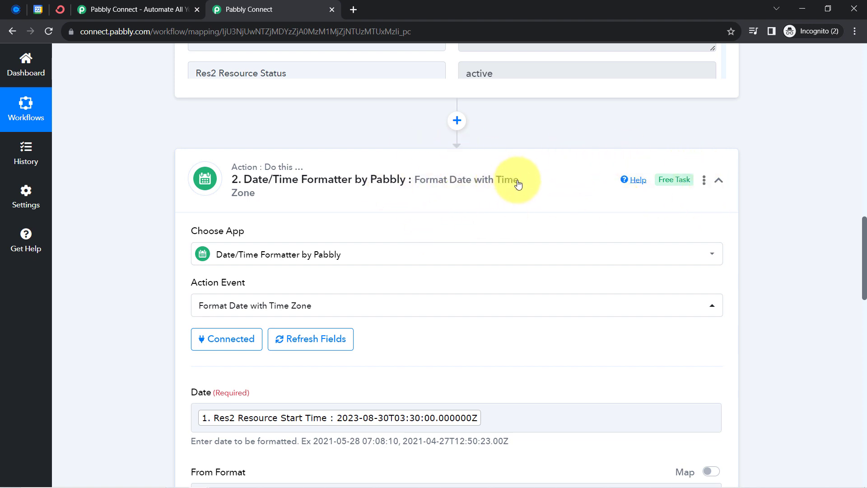
pyautogui.click(703, 181)
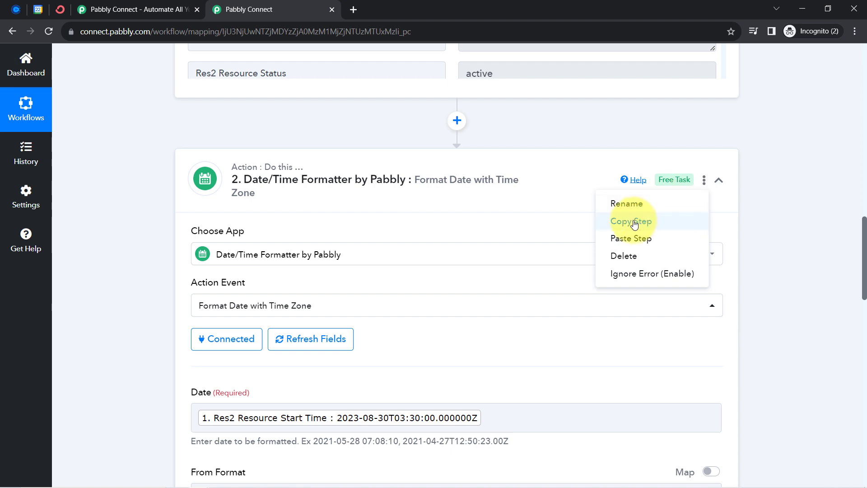
pyautogui.click(622, 207)
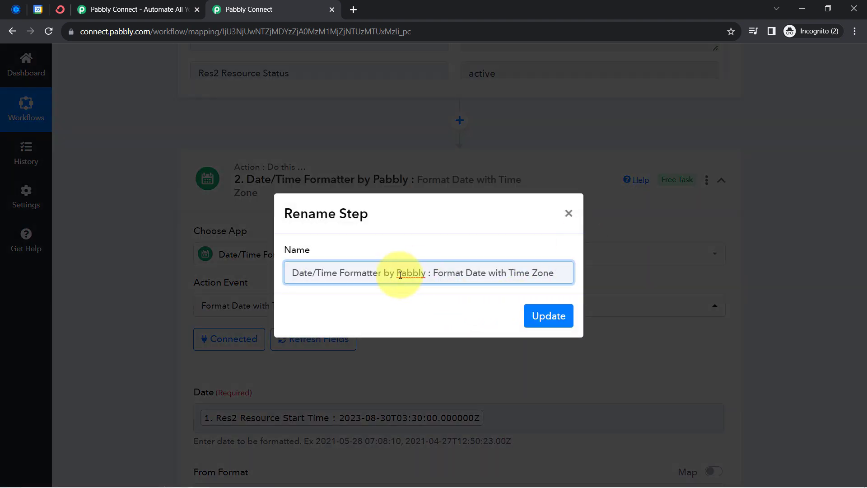
pyautogui.moveTo(384, 273); pyautogui.dragTo(559, 285)
pyautogui.write(':')
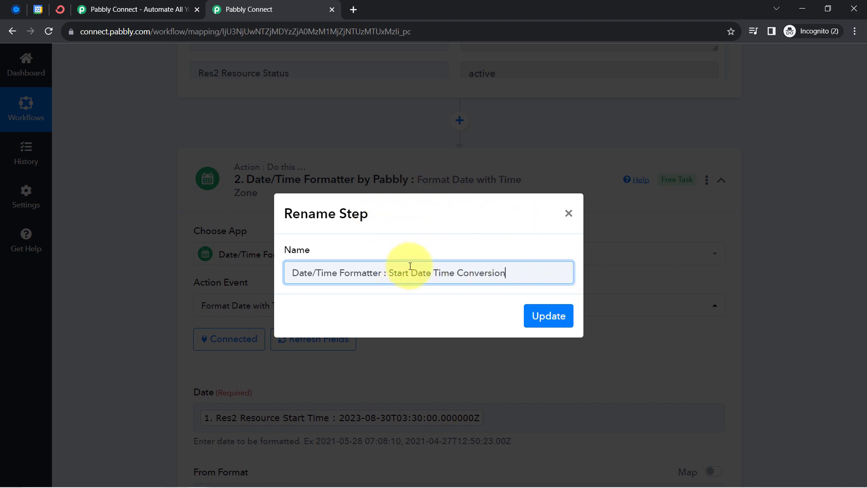
pyautogui.moveTo(402, 269); pyautogui.dragTo(443, 266)
pyautogui.click(452, 267)
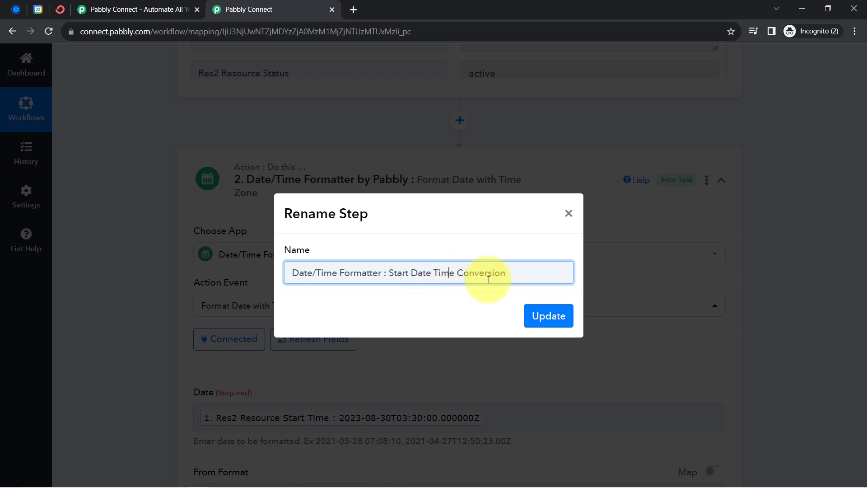
pyautogui.click(542, 316)
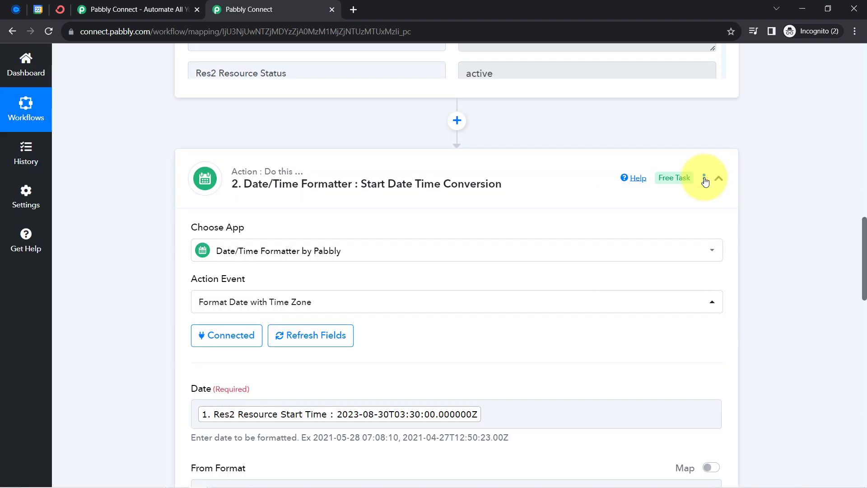
# Step: Copy the Start Date Time Conversion step and paste the duplicate directly below it
pyautogui.click(704, 179)
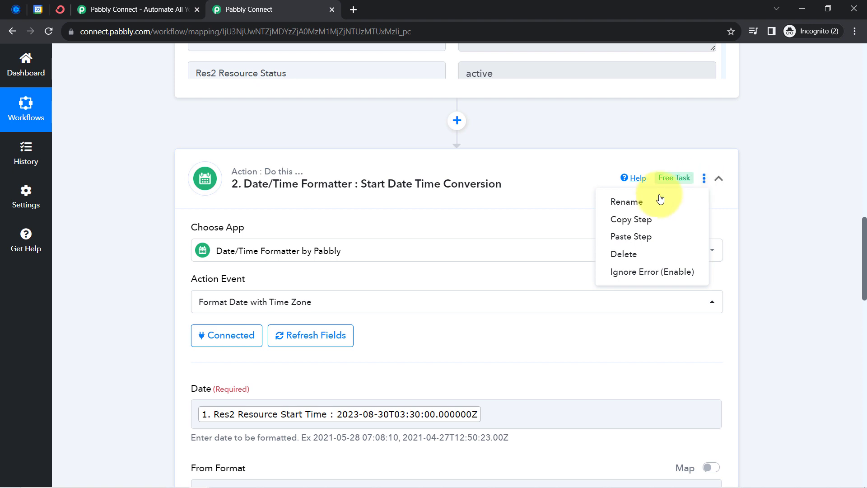
pyautogui.click(632, 220)
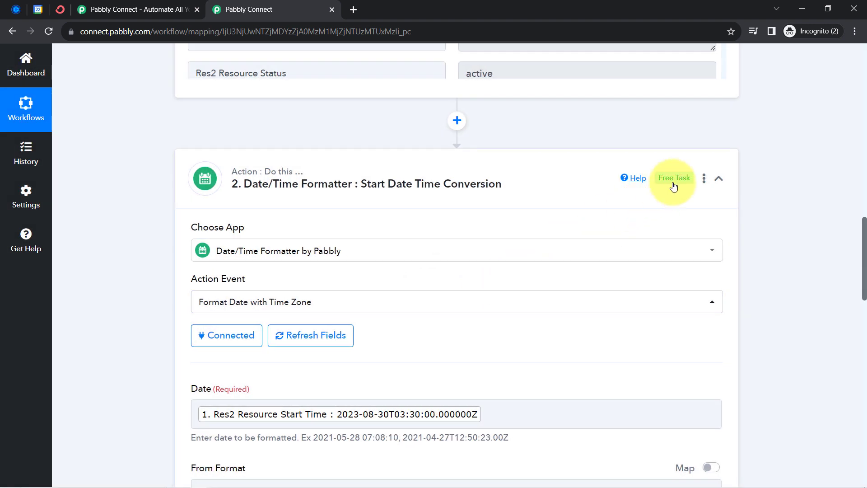
pyautogui.click(702, 179)
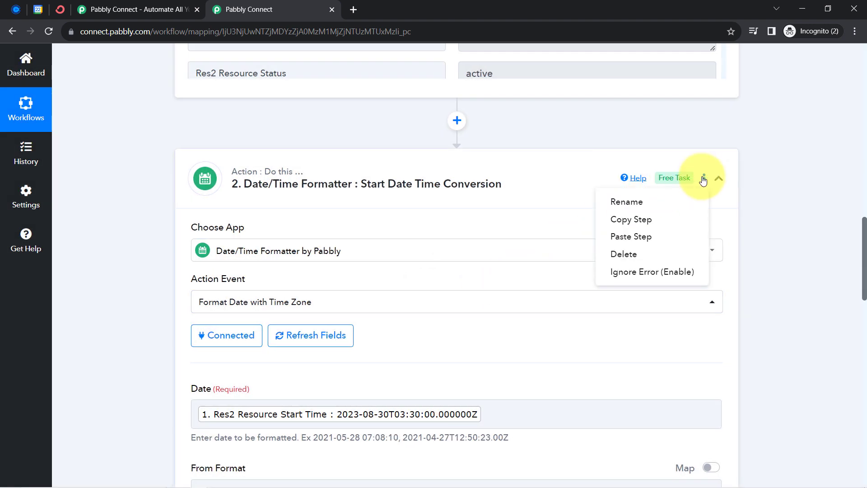
pyautogui.click(632, 235)
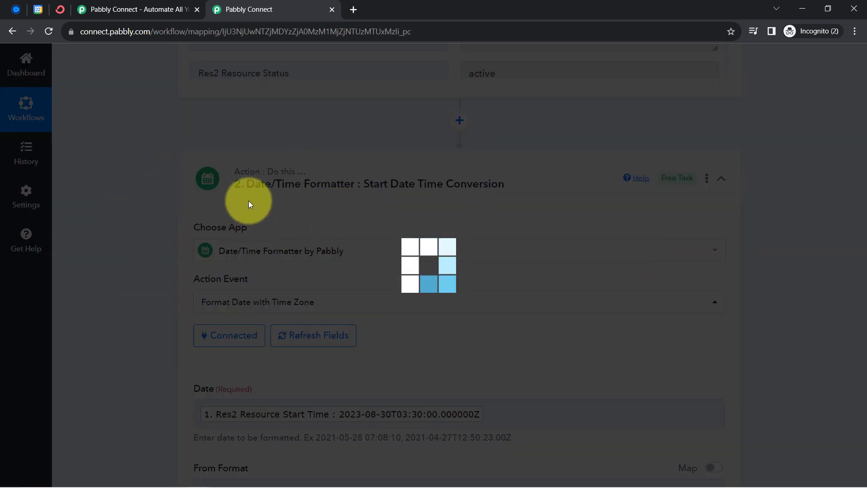
# Step: In the pasted formatter step, replace the Date mapping with Calendly's Res2 Resource End Time, searching the response data for "end"
pyautogui.scroll(-8, 156, 293)
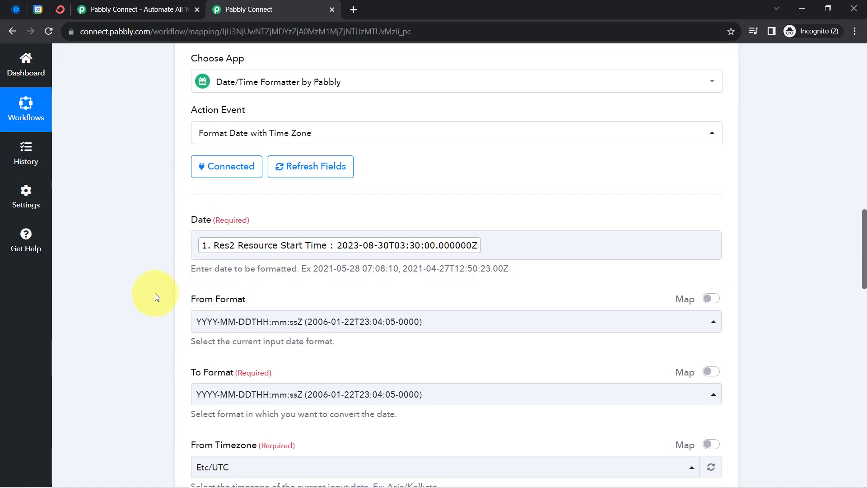
pyautogui.scroll(-12, 155, 293)
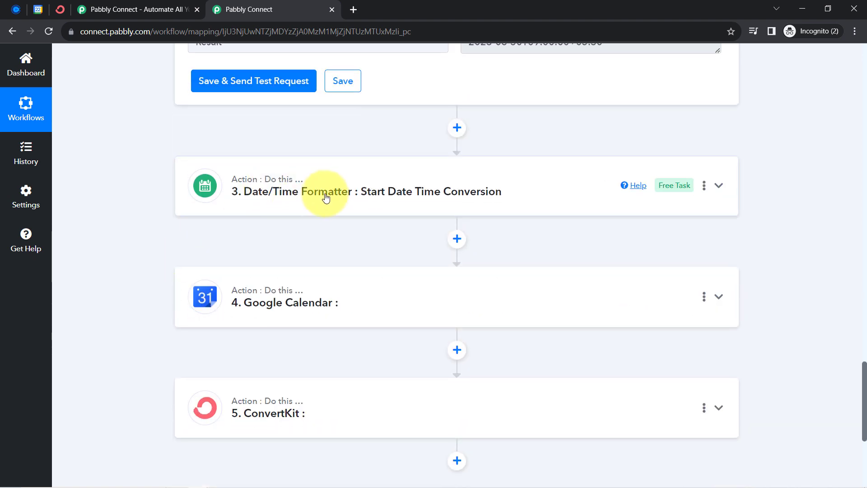
pyautogui.click(295, 189)
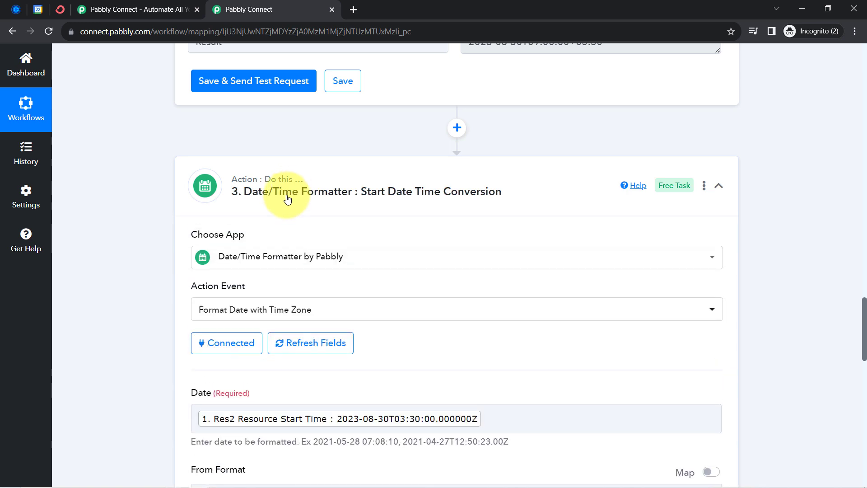
pyautogui.scroll(-5, 164, 267)
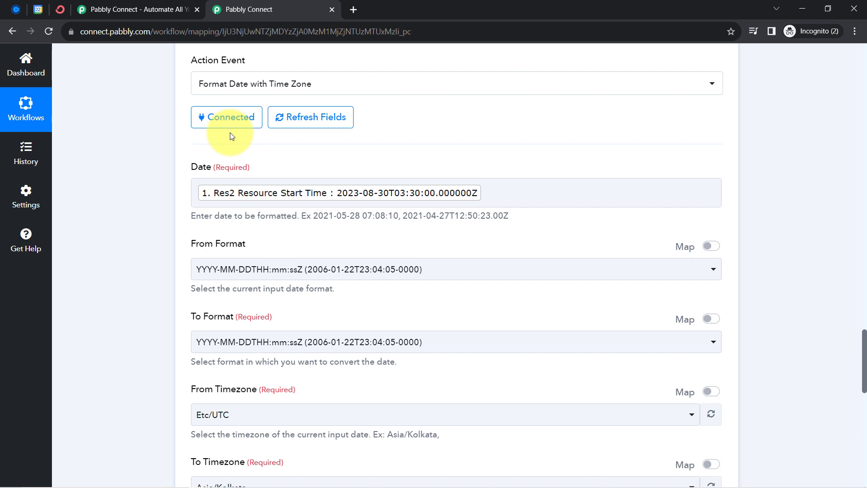
pyautogui.click(496, 186)
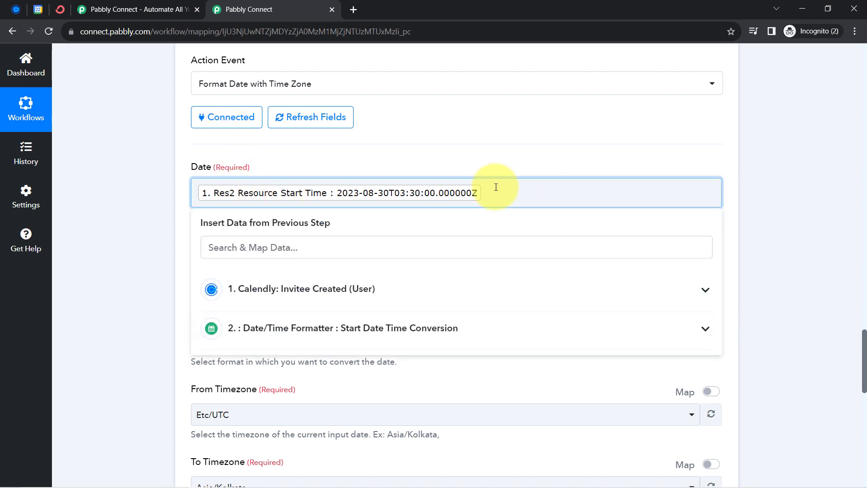
pyautogui.press('BackSpace')
pyautogui.click(212, 240)
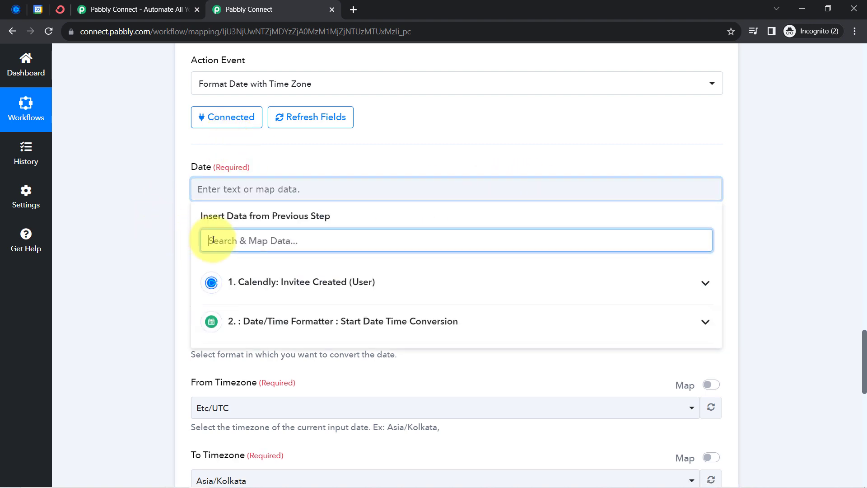
pyautogui.write('end')
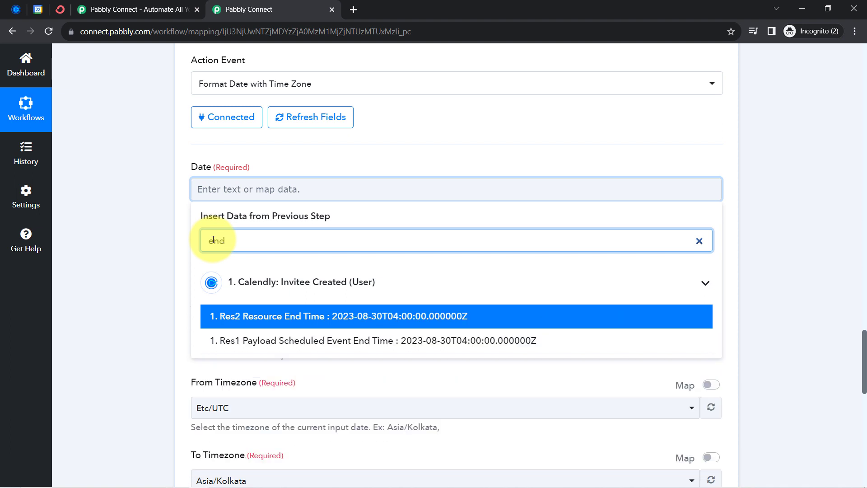
pyautogui.click(258, 323)
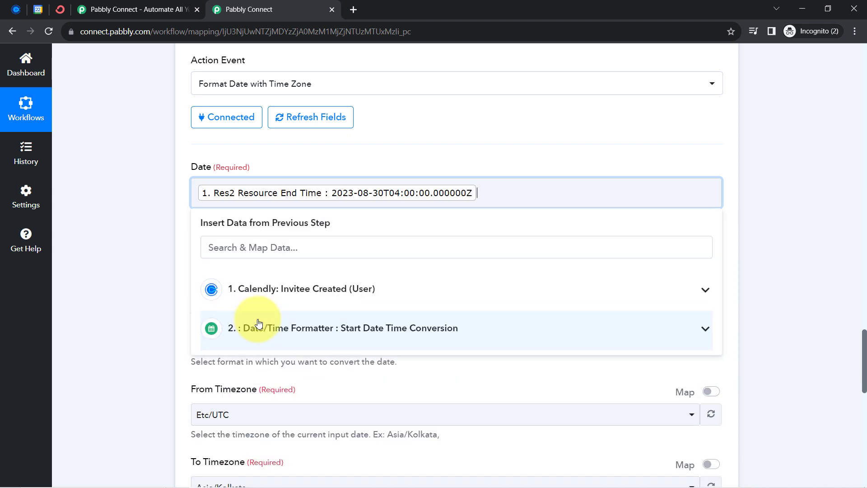
pyautogui.click(173, 240)
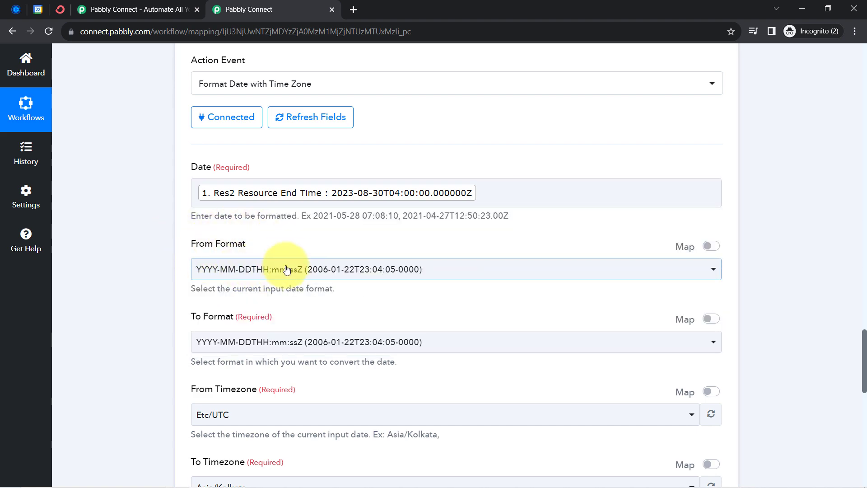
pyautogui.scroll(-2, 316, 271)
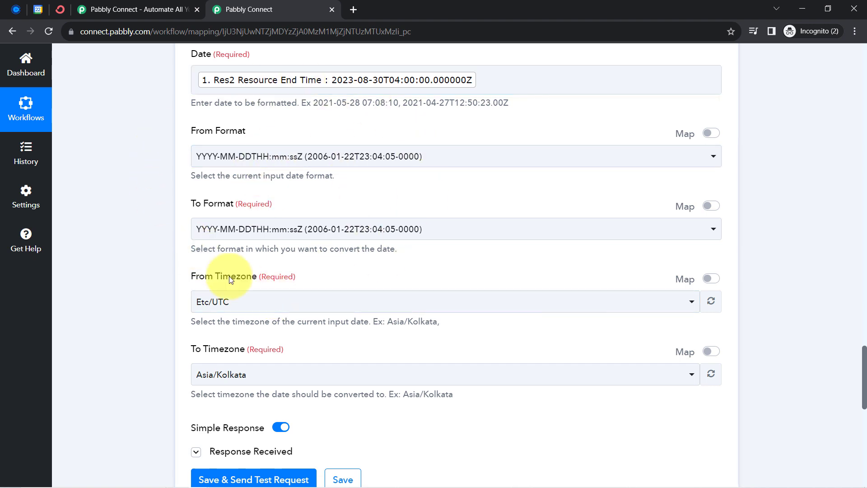
# Step: Save the pasted formatter step with a test request and check the converted end time in its Result
pyautogui.scroll(-5, 203, 246)
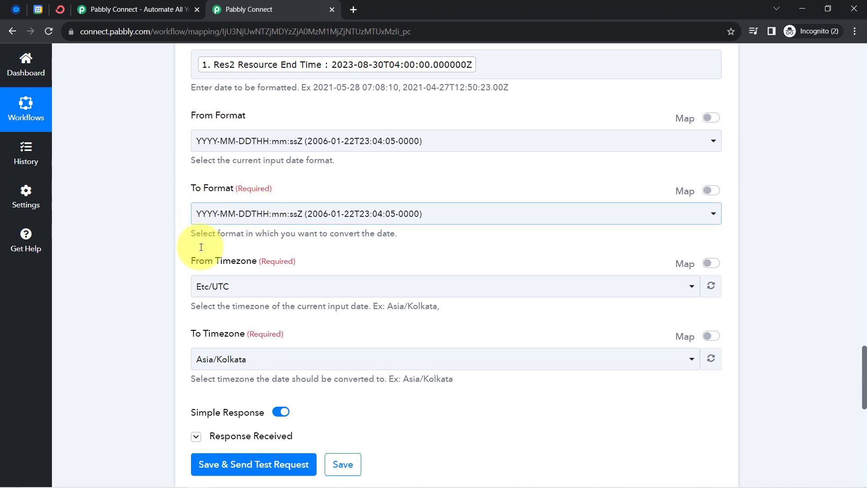
pyautogui.click(224, 194)
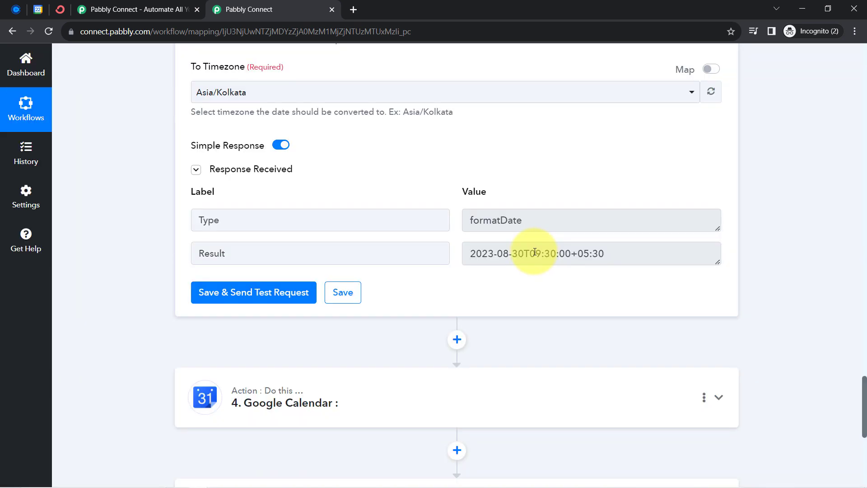
pyautogui.moveTo(535, 253); pyautogui.dragTo(566, 254)
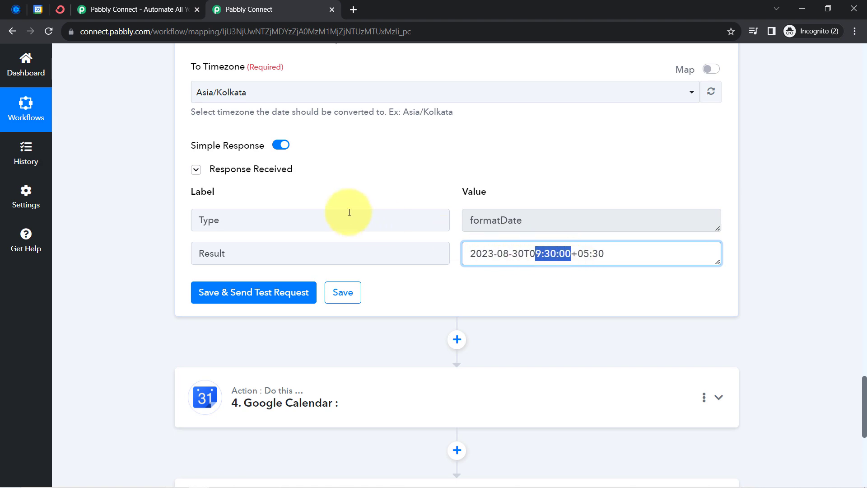
# Step: Collapse the second and first Date/Time Formatter steps in the workflow
pyautogui.scroll(5, 134, 227)
pyautogui.scroll(6, 134, 224)
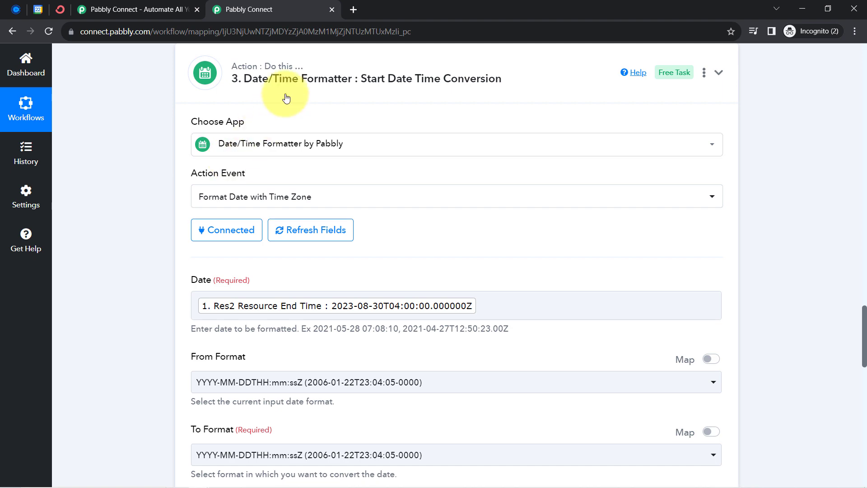
pyautogui.click(286, 96)
pyautogui.scroll(4, 178, 203)
pyautogui.scroll(20, 170, 211)
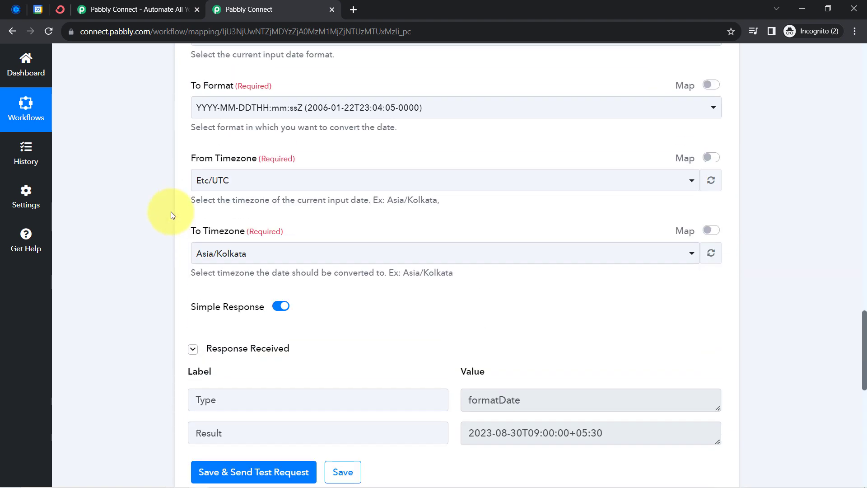
pyautogui.click(331, 131)
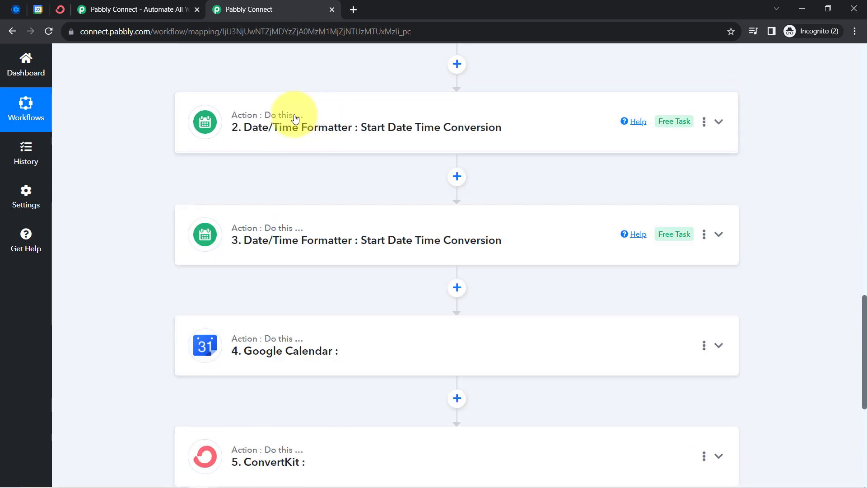
# Step: Set the Google Calendar step's action event to Create an Event and open its account connection settings
pyautogui.scroll(-1, 166, 256)
pyautogui.scroll(-2, 171, 251)
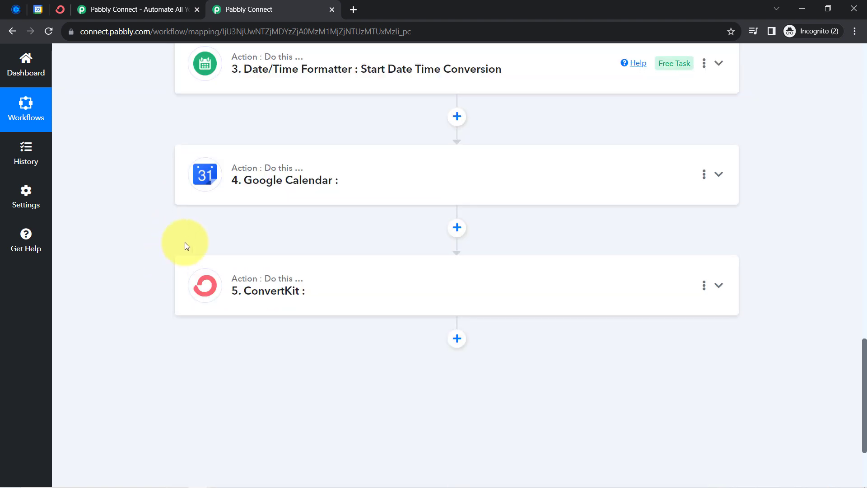
pyautogui.click(305, 184)
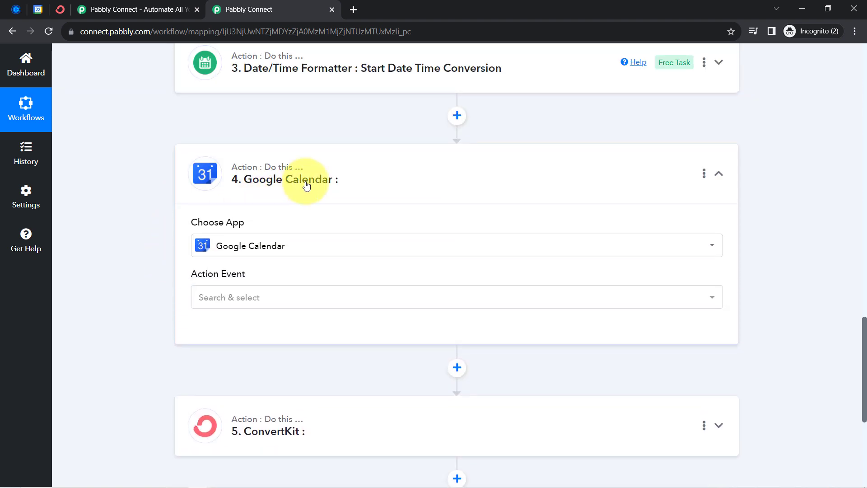
pyautogui.scroll(-3, 304, 183)
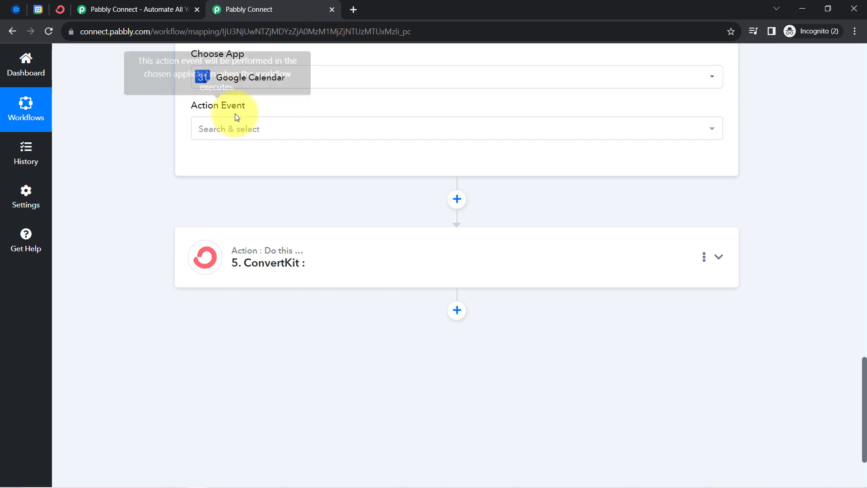
pyautogui.click(233, 126)
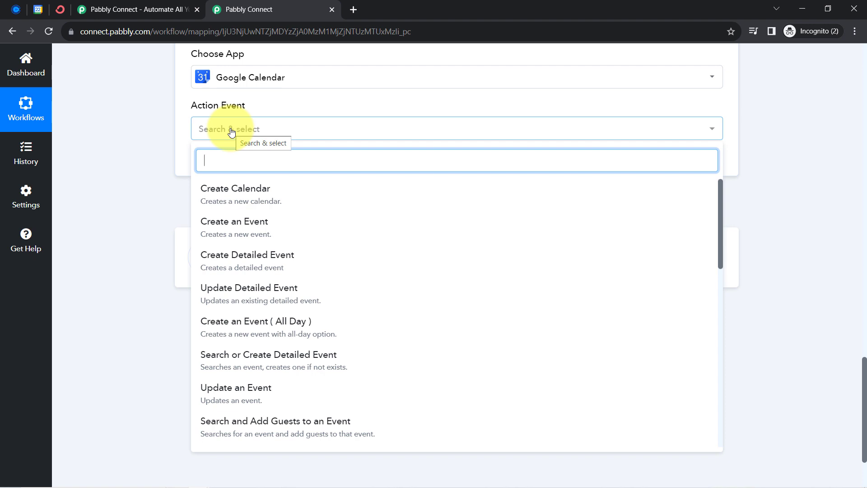
pyautogui.click(227, 224)
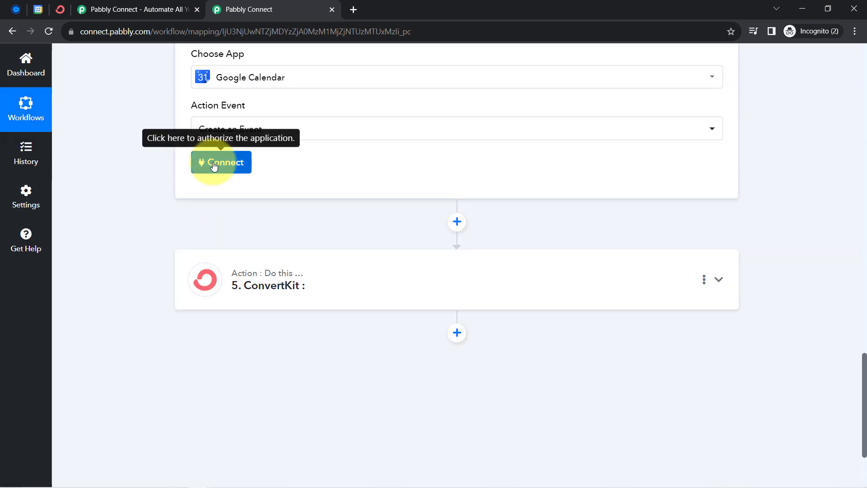
pyautogui.click(214, 166)
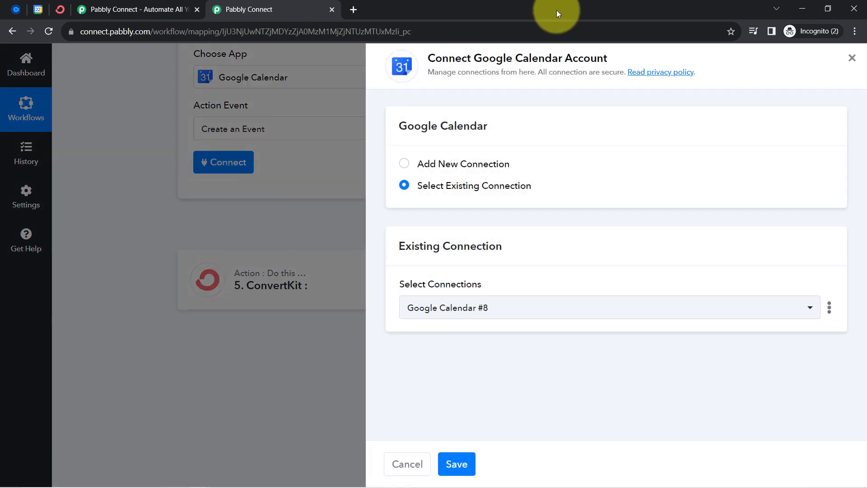
pyautogui.moveTo(443, 57); pyautogui.dragTo(558, 60)
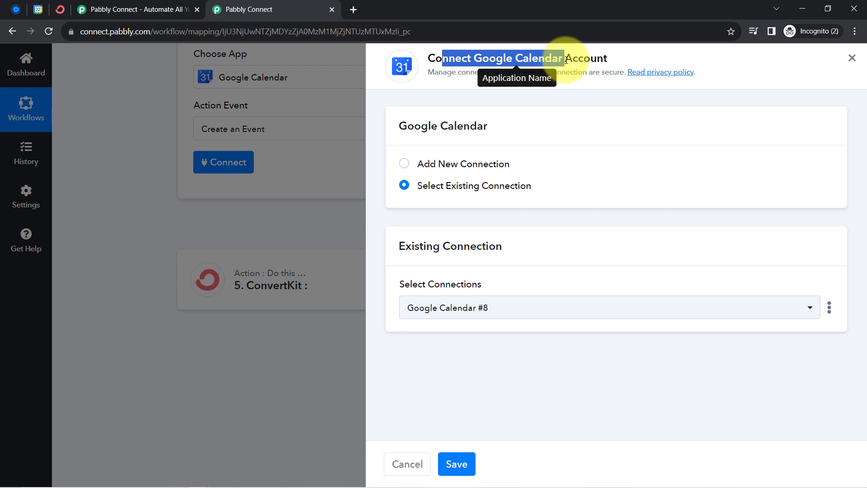
pyautogui.click(451, 166)
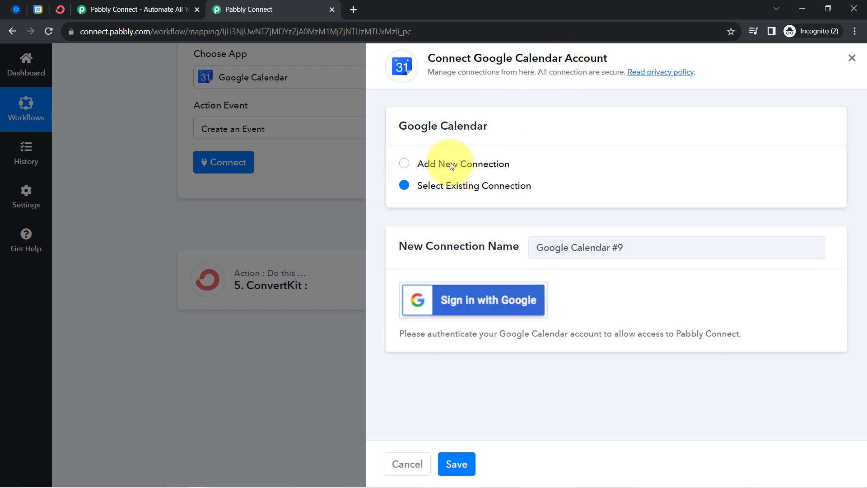
pyautogui.click(448, 300)
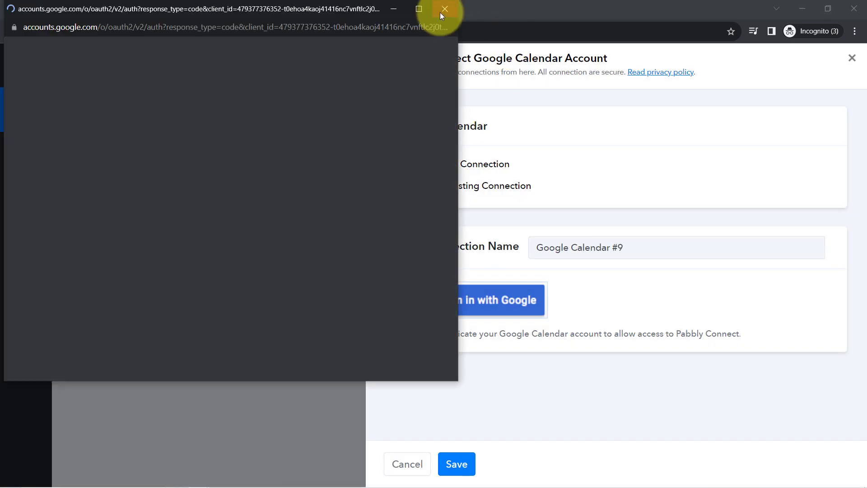
pyautogui.click(438, 10)
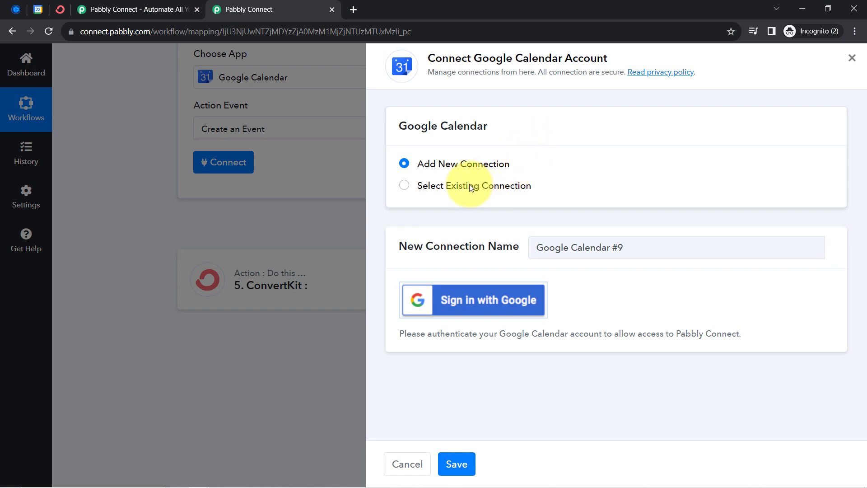
# Step: Connect the step through the existing connection Google Calendar #8 and save it
pyautogui.click(455, 185)
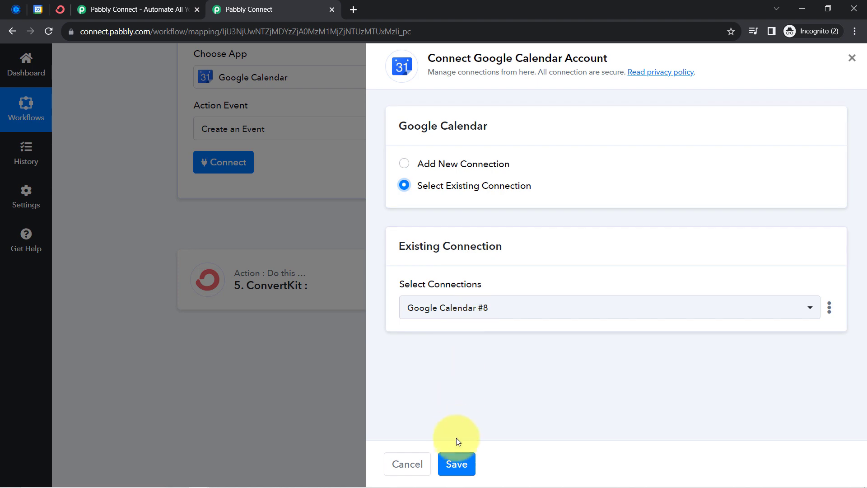
pyautogui.click(457, 464)
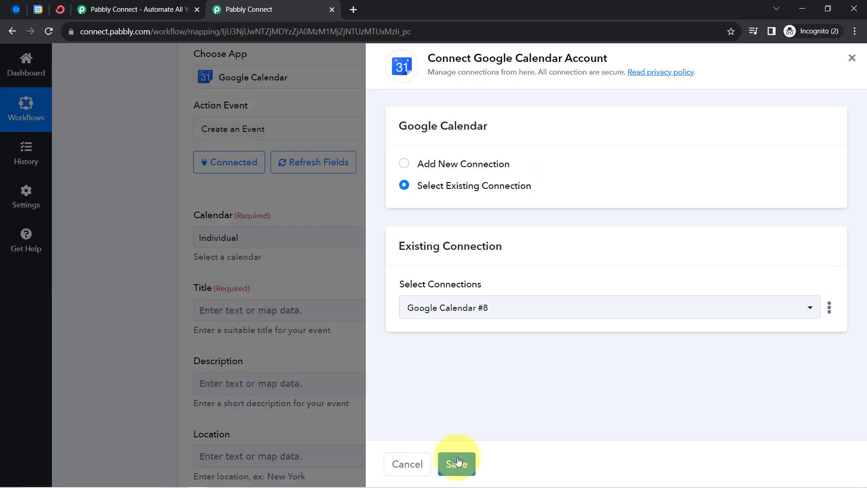
pyautogui.click(456, 463)
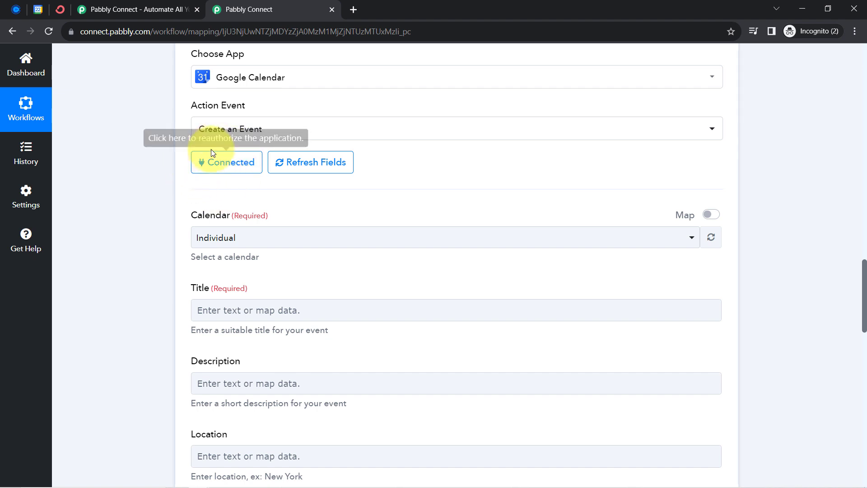
# Step: Check the My calendars list in Google Calendar and set the workflow step's Calendar to Pabbly Connect
pyautogui.scroll(-1, 161, 171)
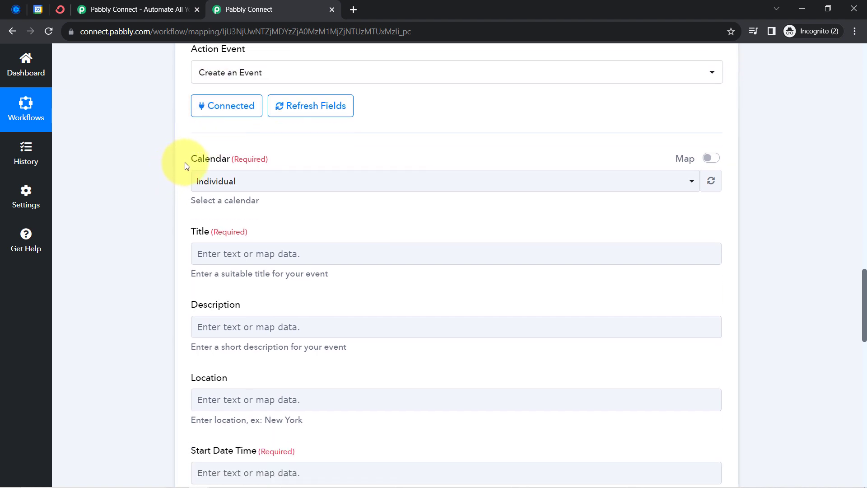
pyautogui.moveTo(188, 158); pyautogui.dragTo(232, 158)
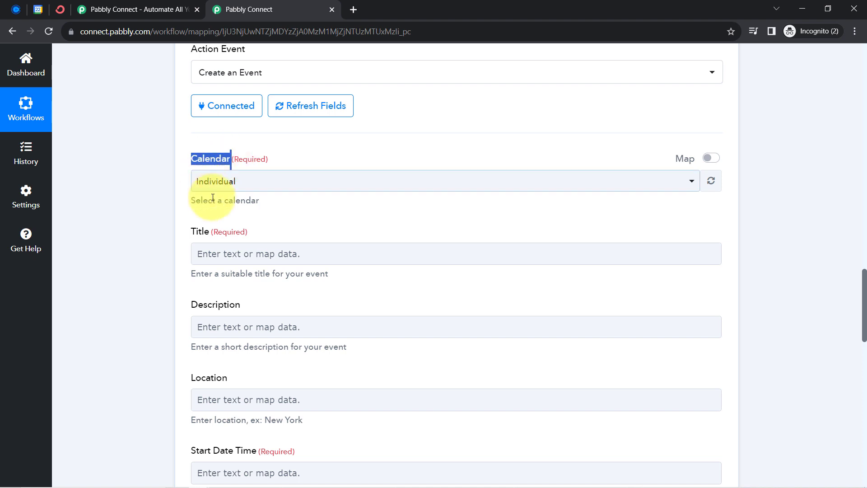
pyautogui.click(227, 188)
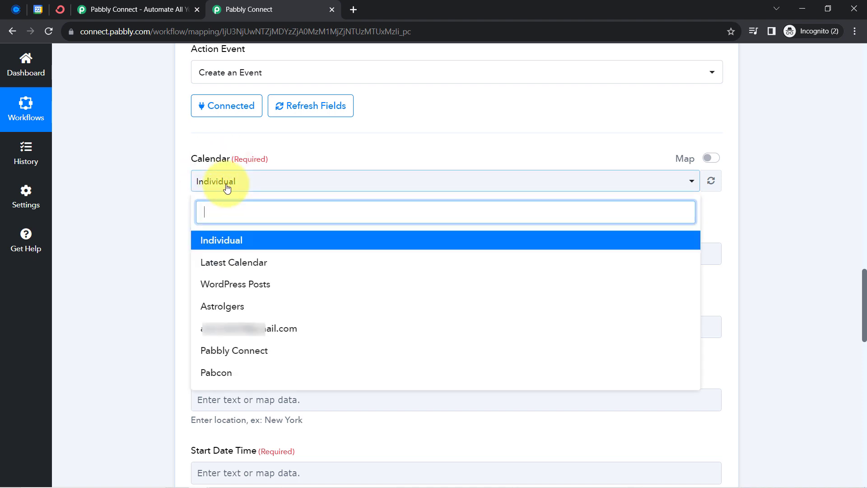
pyautogui.click(228, 185)
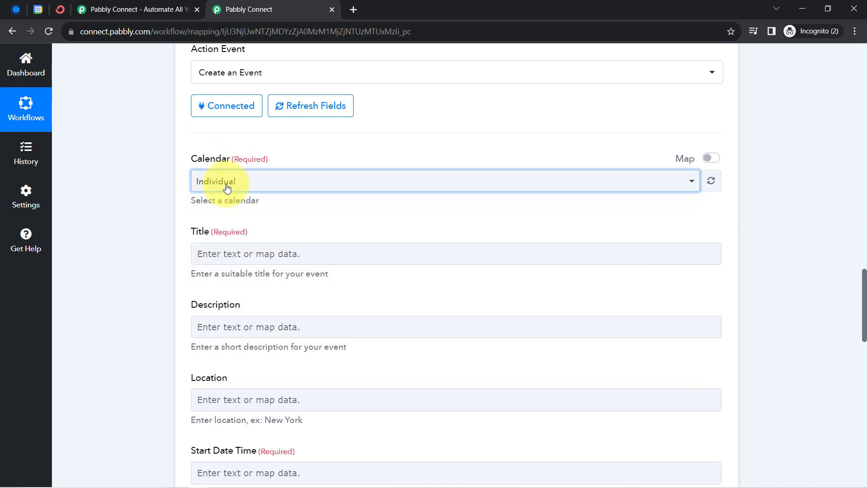
pyautogui.click(38, 9)
pyautogui.scroll(-2, 82, 334)
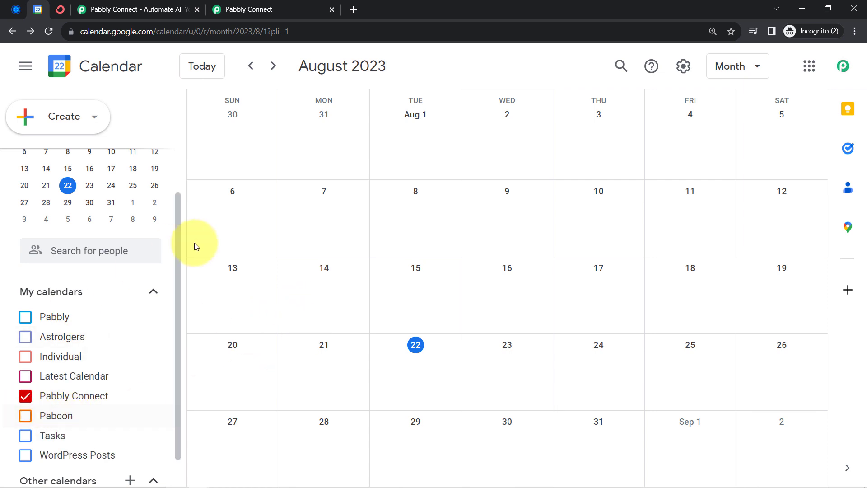
pyautogui.click(232, 9)
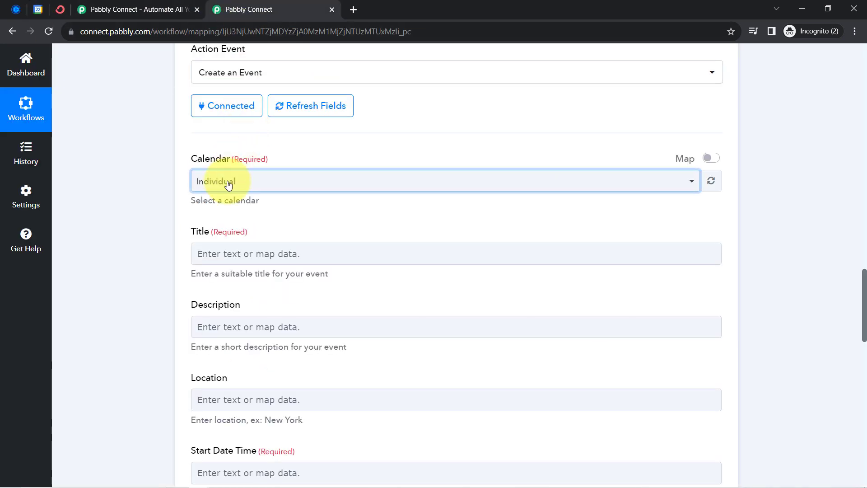
pyautogui.click(204, 180)
pyautogui.click(232, 352)
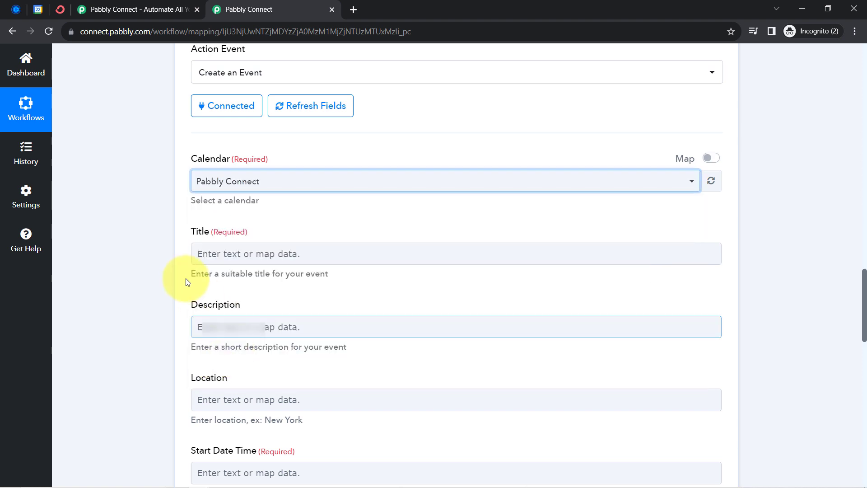
# Step: Map the event Title to Res2 Resource Name from the Calendly Invitee Created data
pyautogui.scroll(-3, 165, 208)
pyautogui.scroll(2, 165, 207)
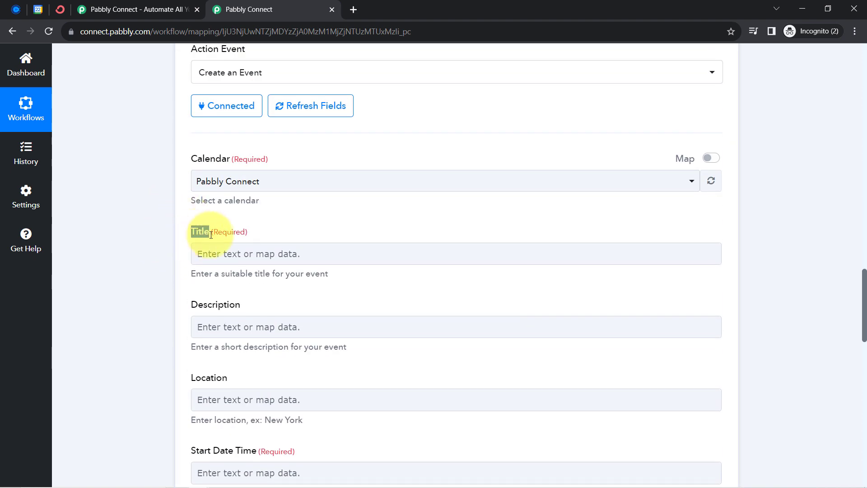
pyautogui.scroll(-1, 211, 234)
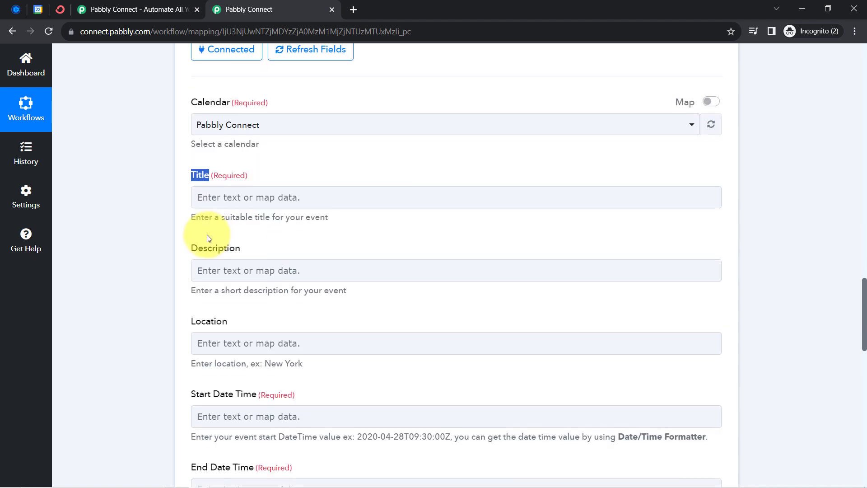
pyautogui.click(225, 197)
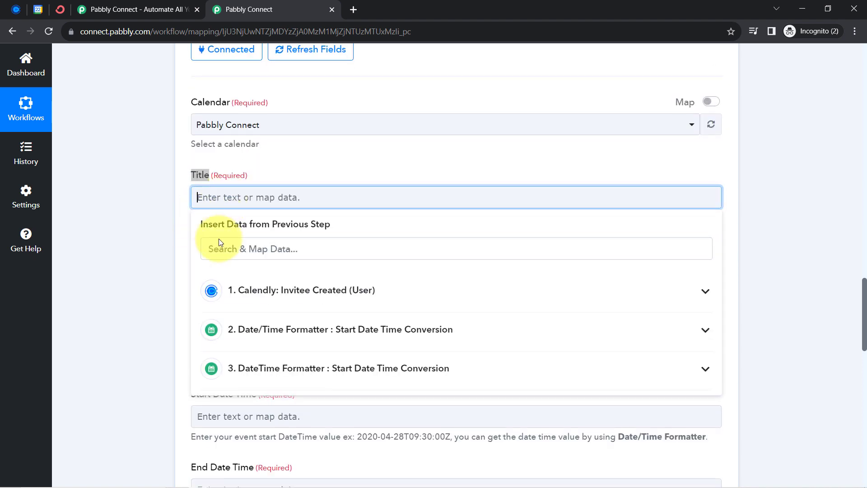
pyautogui.click(278, 291)
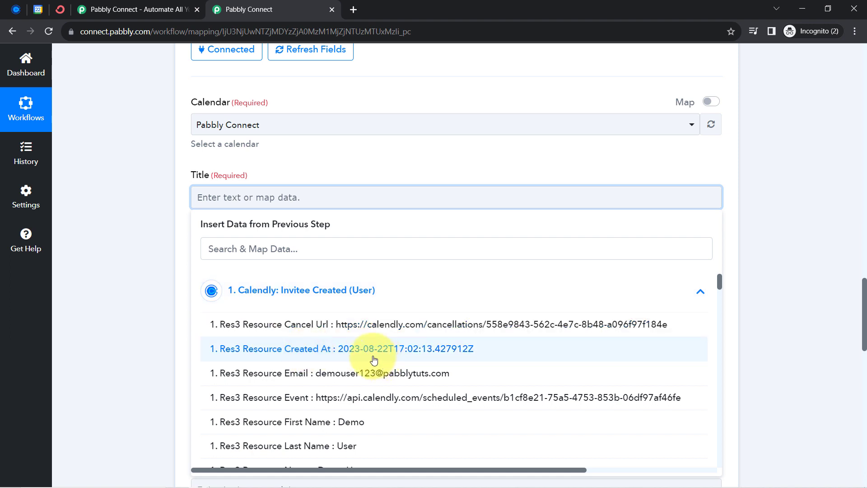
pyautogui.scroll(-8, 373, 358)
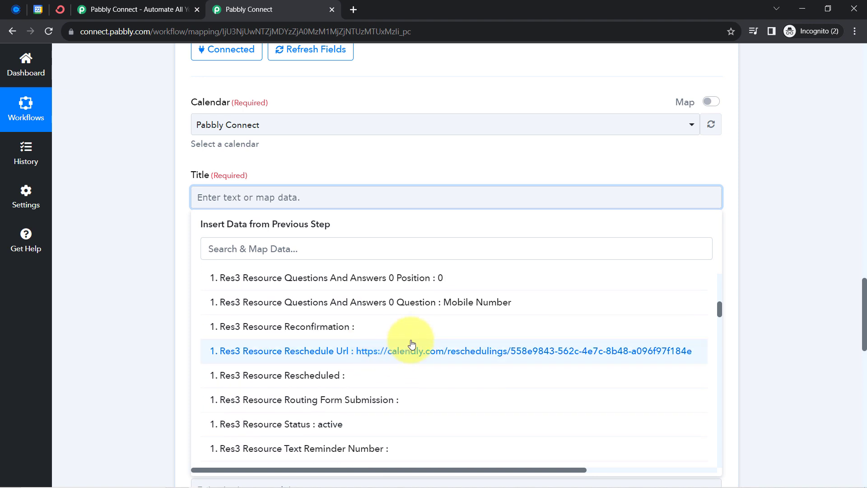
pyautogui.scroll(-3, 411, 345)
pyautogui.scroll(-5, 411, 344)
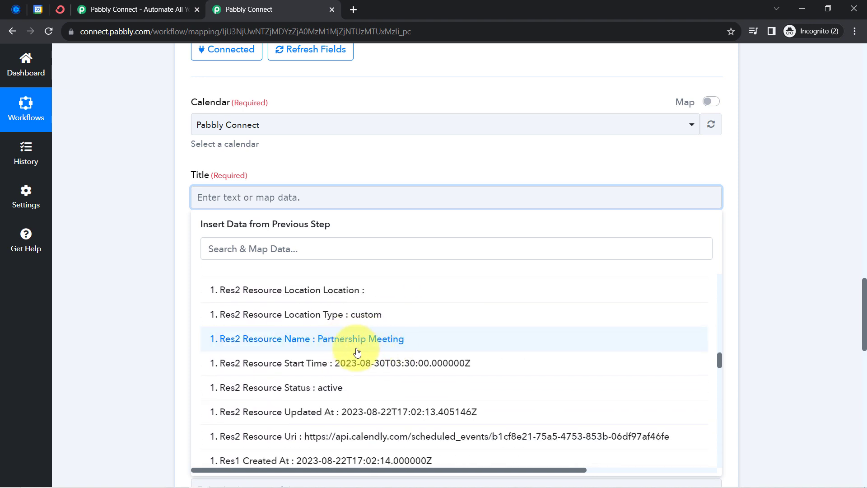
pyautogui.click(341, 344)
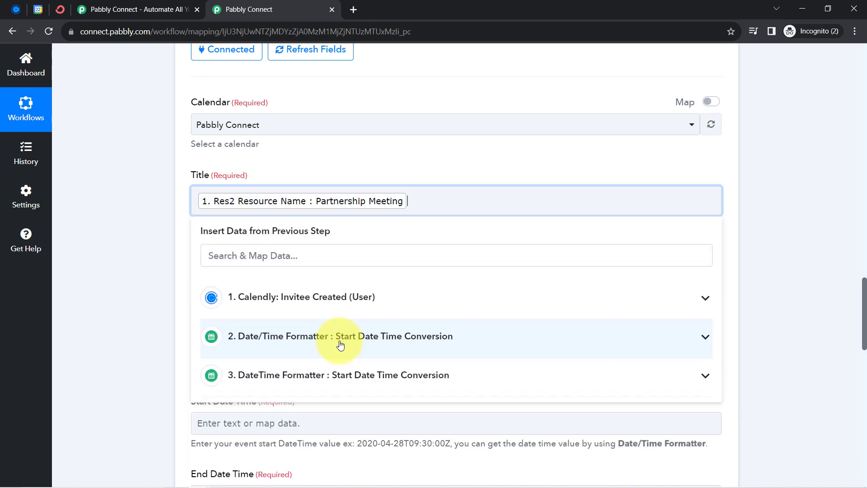
pyautogui.click(96, 228)
pyautogui.moveTo(191, 257); pyautogui.dragTo(260, 256)
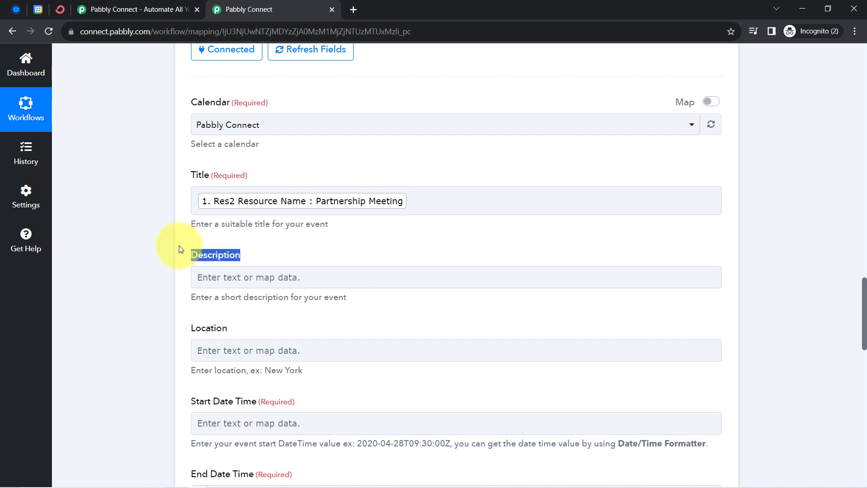
pyautogui.scroll(-3, 208, 221)
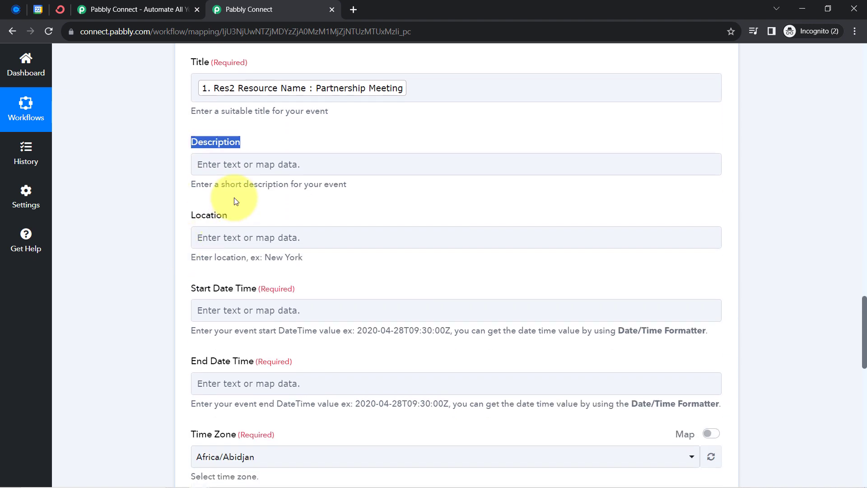
# Step: Review the Calendly data available for the event Description and check the Partnership Meeting event type in Calendly
pyautogui.click(232, 166)
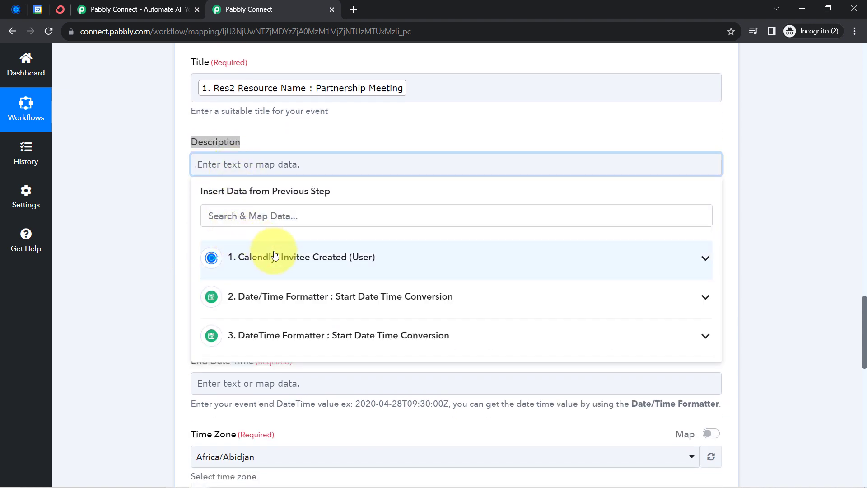
pyautogui.click(253, 256)
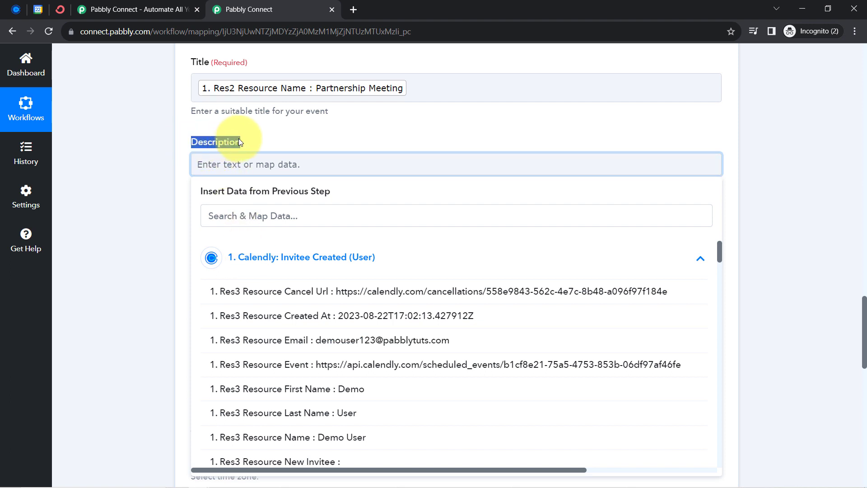
pyautogui.click(167, 182)
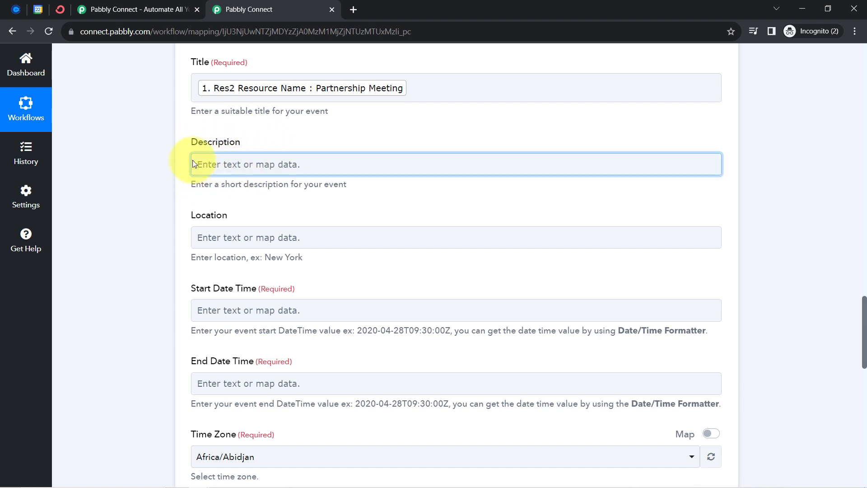
pyautogui.click(16, 9)
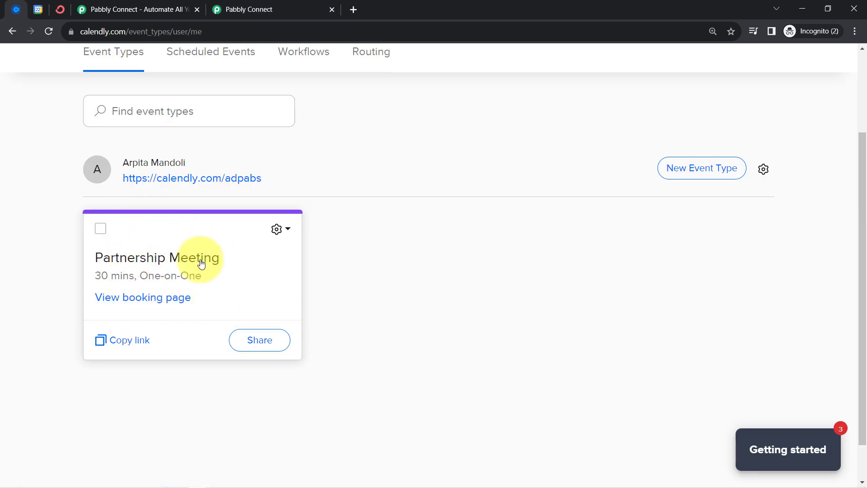
pyautogui.click(253, 5)
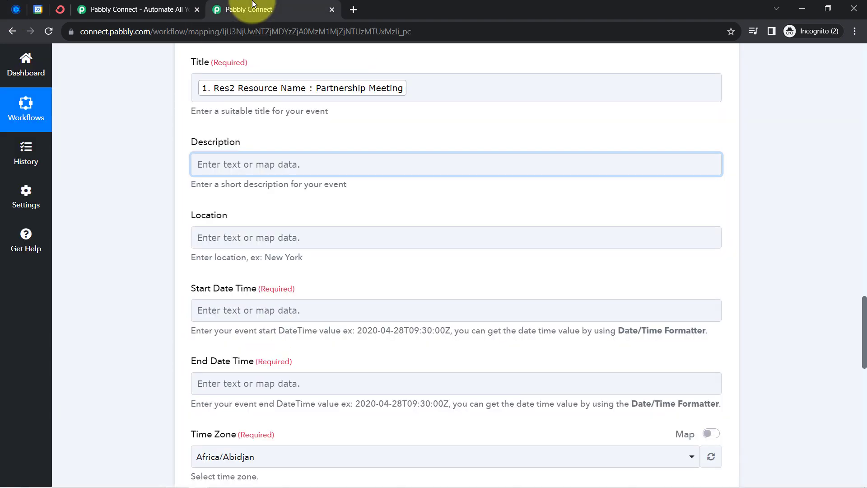
# Step: Compare the date format required for Start Date Time and End Date Time with the first Date/Time Formatter step's result
pyautogui.scroll(-1, 174, 227)
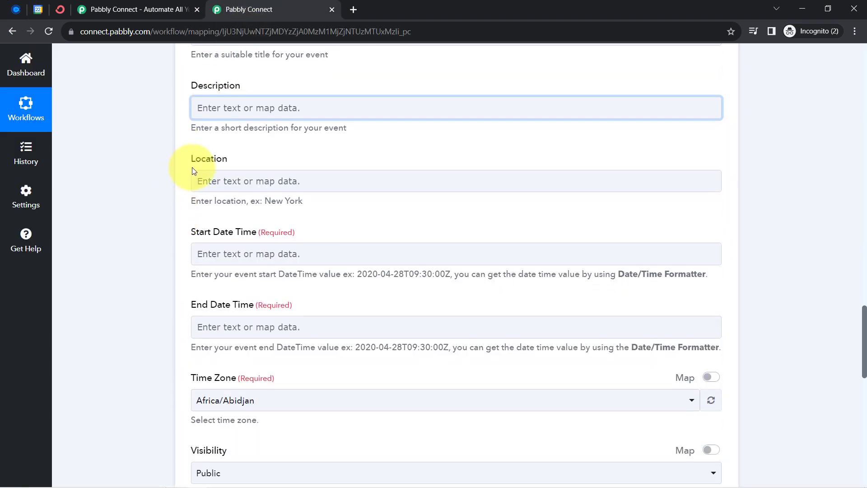
pyautogui.scroll(-2, 229, 170)
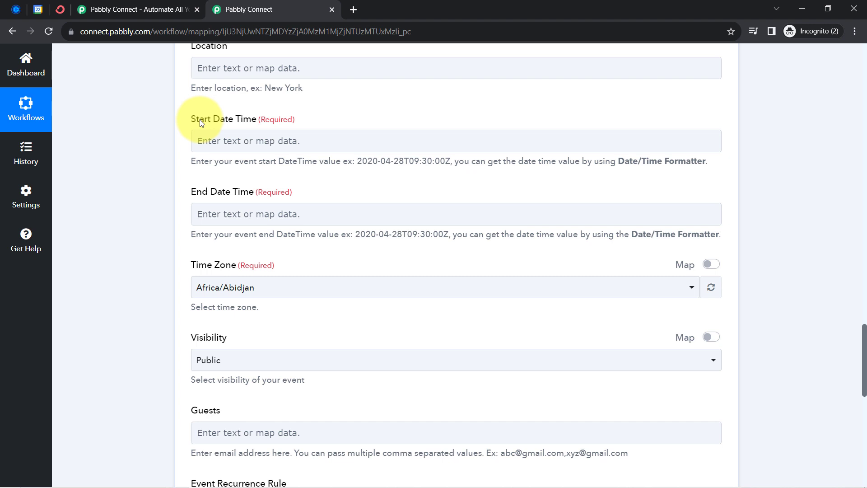
pyautogui.moveTo(193, 121); pyautogui.dragTo(244, 119)
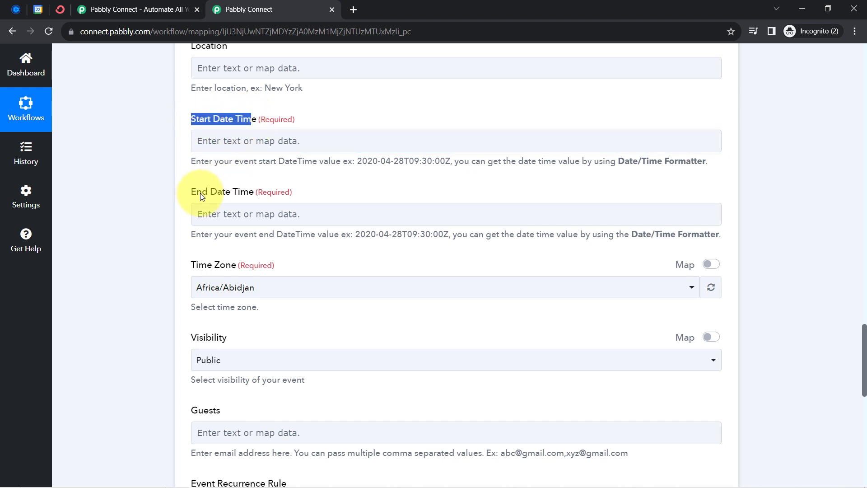
pyautogui.moveTo(199, 193); pyautogui.dragTo(251, 196)
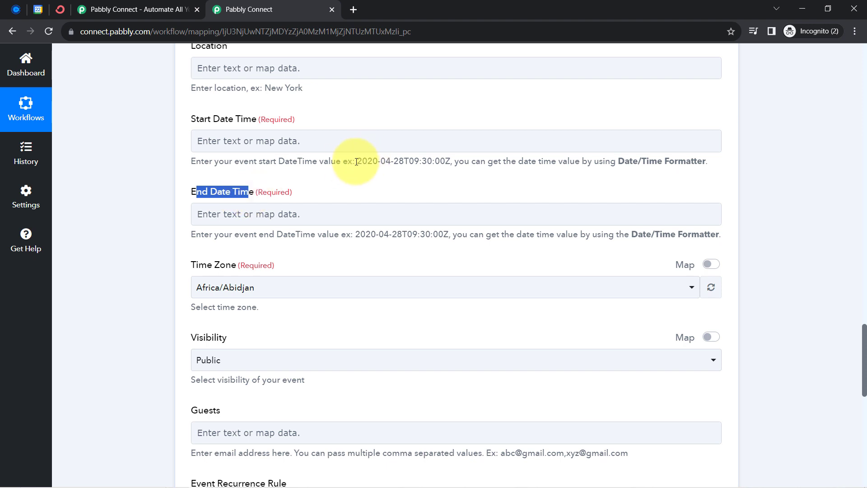
pyautogui.moveTo(356, 162); pyautogui.dragTo(442, 159)
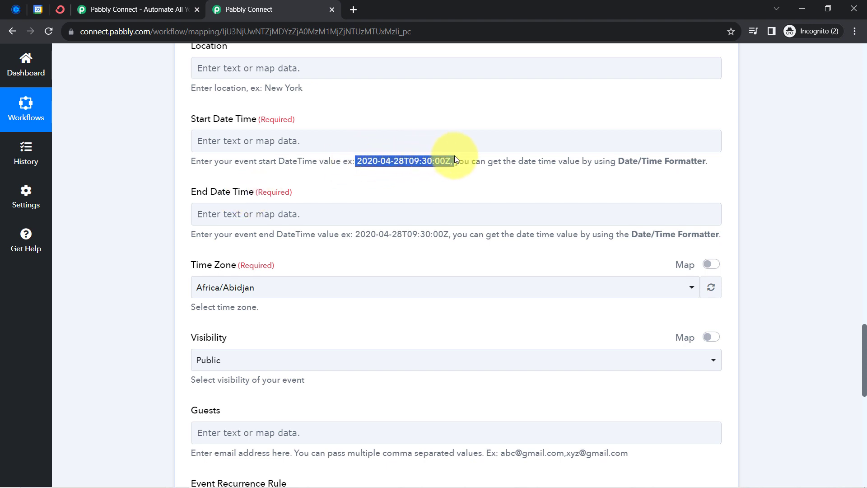
pyautogui.moveTo(356, 161); pyautogui.dragTo(447, 161)
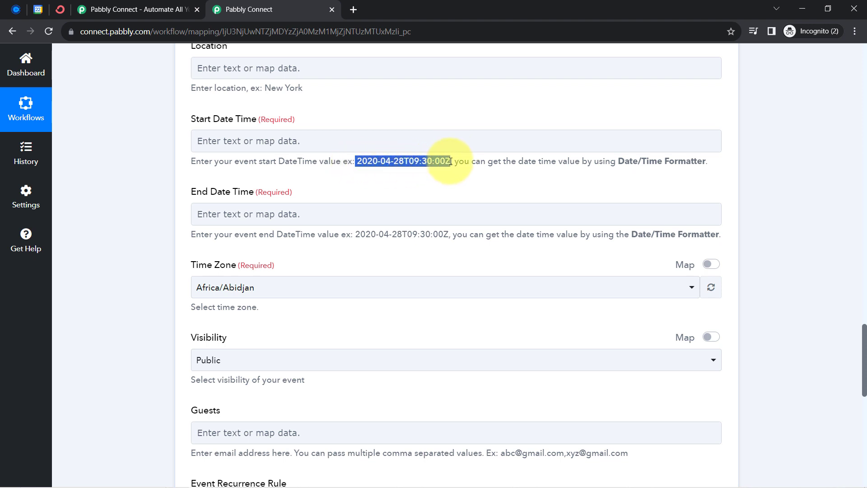
pyautogui.click(397, 162)
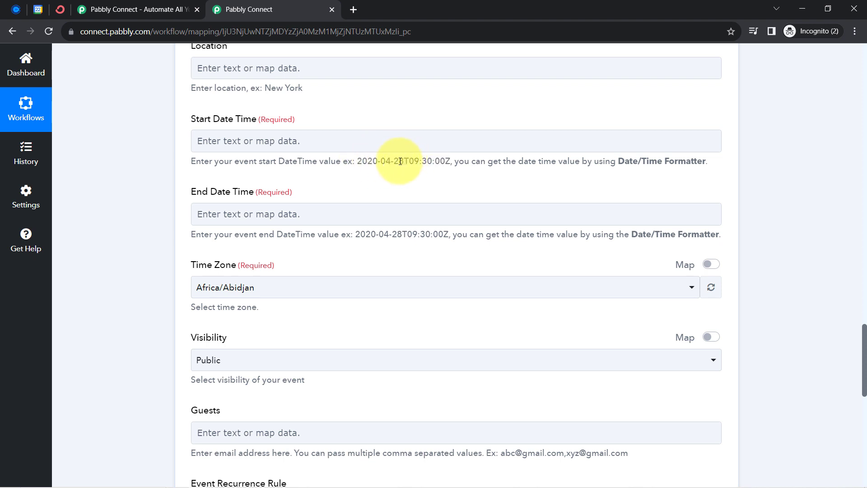
pyautogui.moveTo(406, 161); pyautogui.dragTo(399, 161)
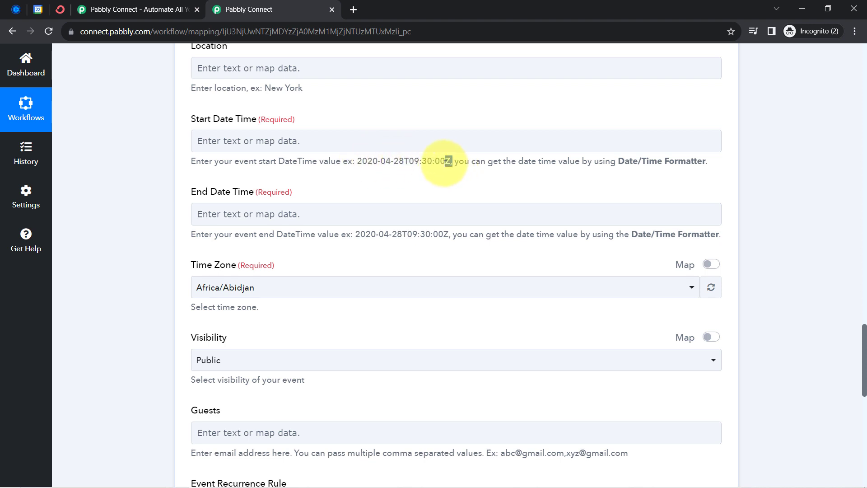
pyautogui.doubleClick(376, 163)
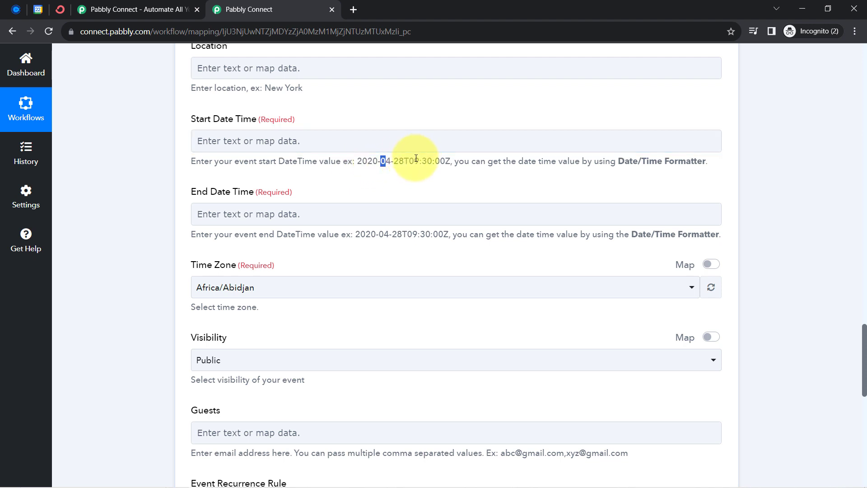
pyautogui.click(274, 139)
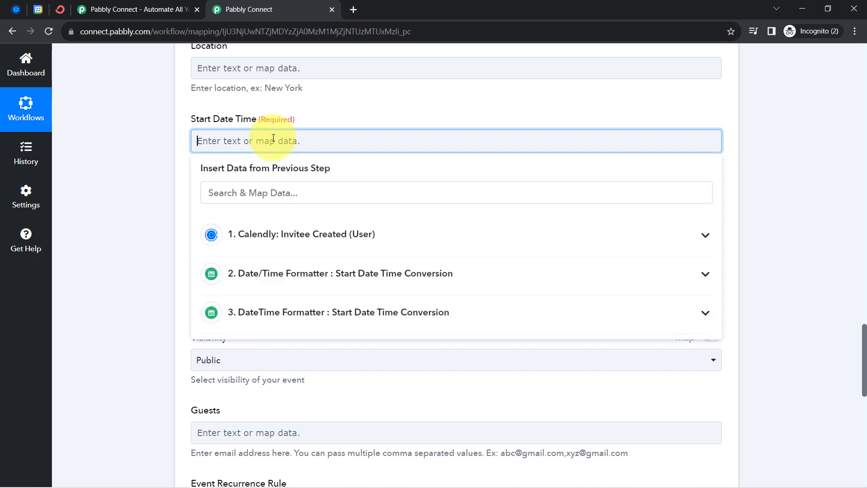
pyautogui.click(315, 275)
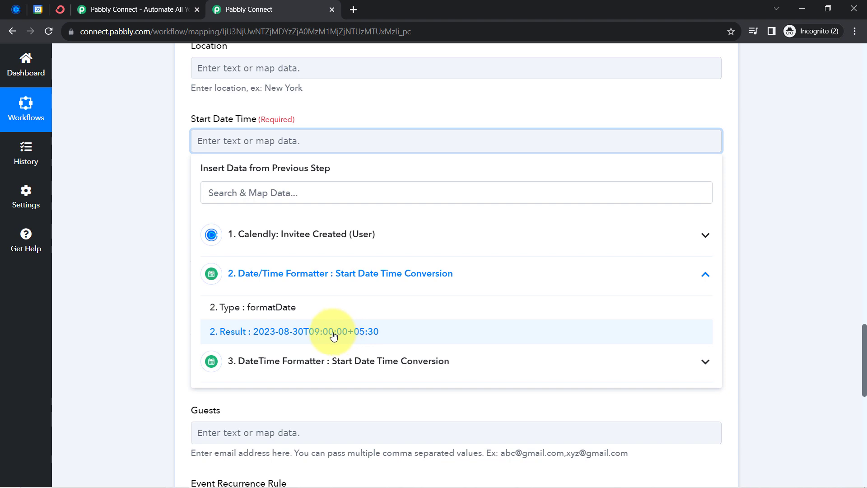
pyautogui.click(123, 224)
# Step: Set the To Format of Date/Time Formatter step 2 to YYYY-MM-DDTHH:mm:ss[Z]
pyautogui.scroll(12, 142, 252)
pyautogui.scroll(5, 142, 252)
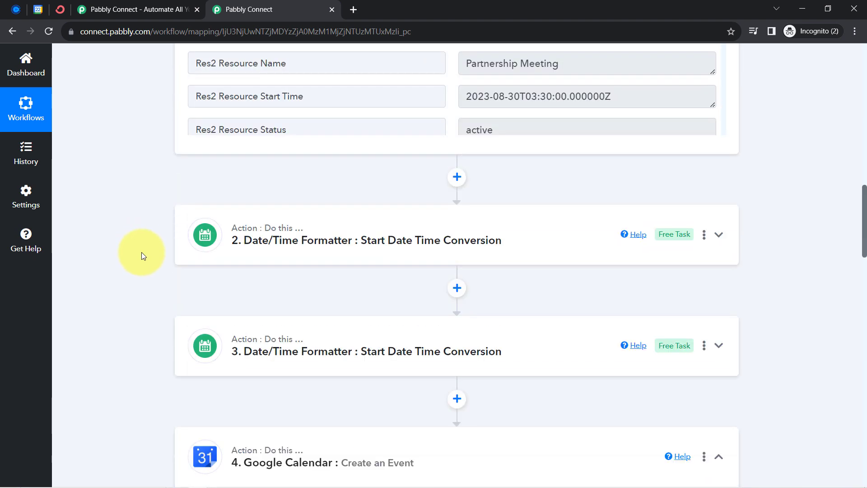
pyautogui.click(204, 235)
pyautogui.scroll(-9, 140, 268)
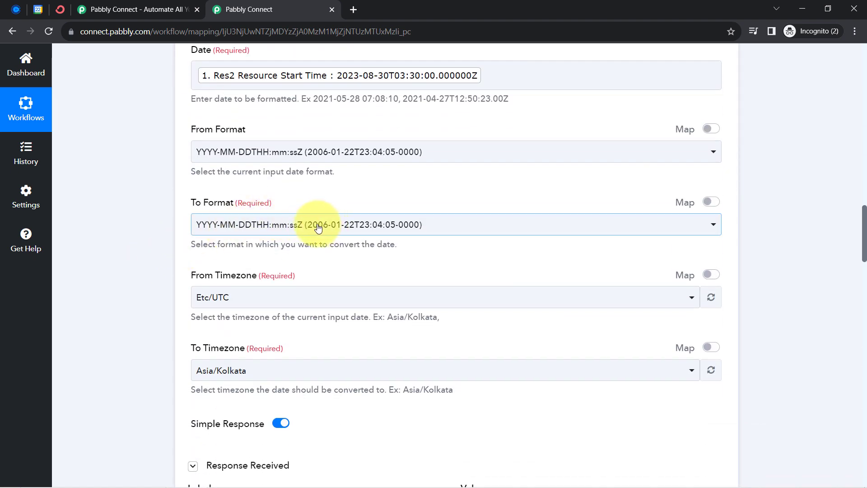
pyautogui.scroll(-1, 290, 226)
pyautogui.click(248, 180)
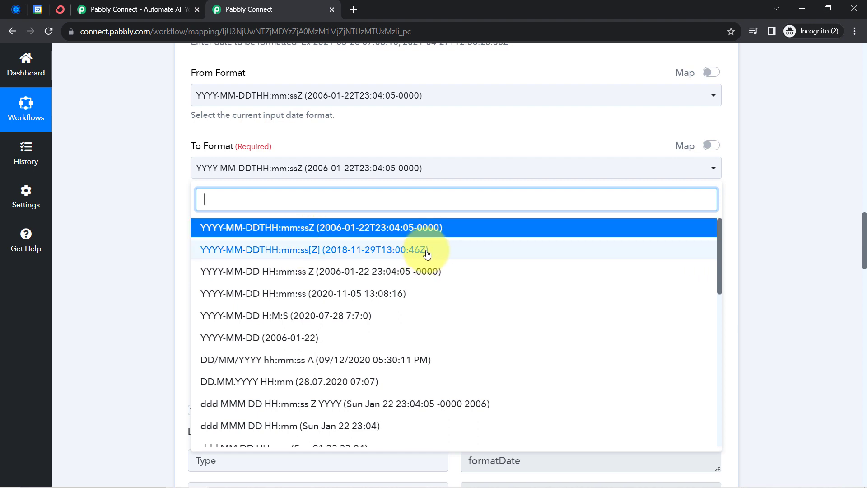
pyautogui.click(379, 237)
pyautogui.click(398, 255)
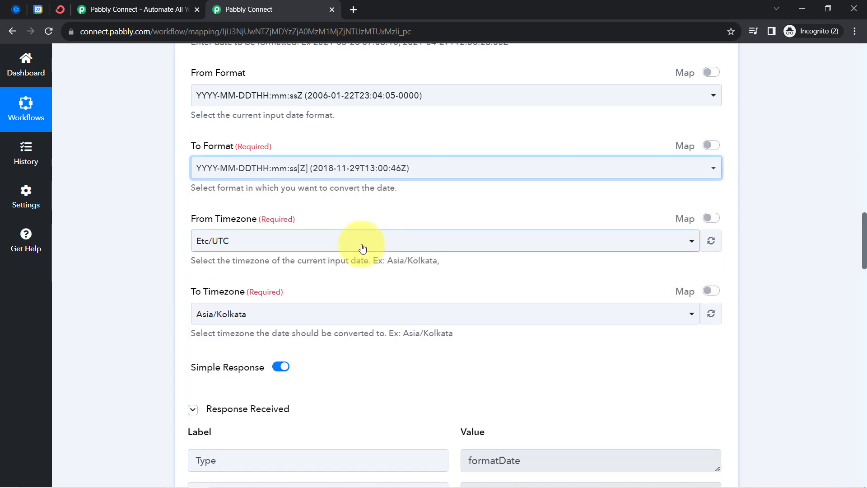
# Step: Save step 2 with a test request and inspect the reformatted start time in its response
pyautogui.scroll(-9, 129, 261)
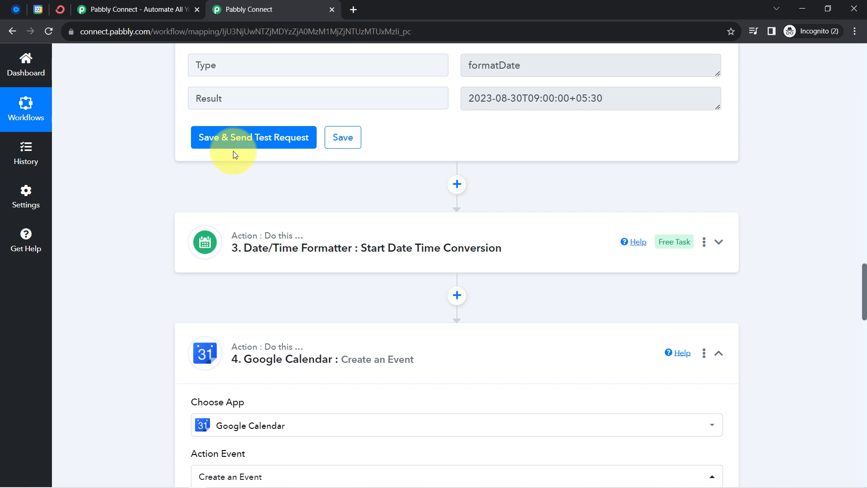
pyautogui.click(243, 141)
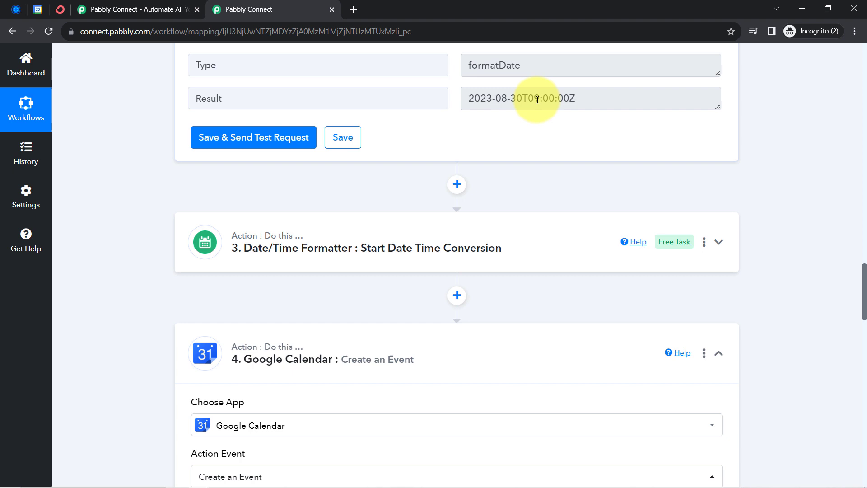
pyautogui.moveTo(535, 100); pyautogui.dragTo(514, 98)
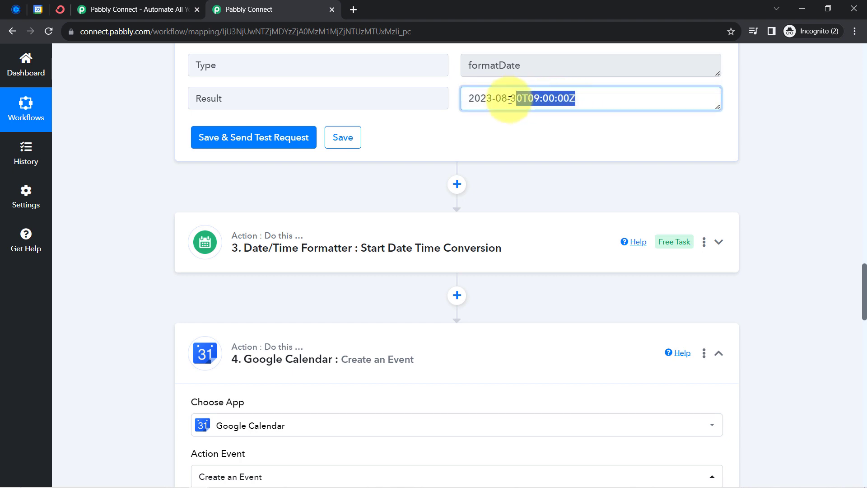
# Step: Set Date/Time Formatter step 3's To Format to YYYY-MM-DDTHH:mm:ss[Z], then save it with a test request
pyautogui.scroll(-1, 155, 239)
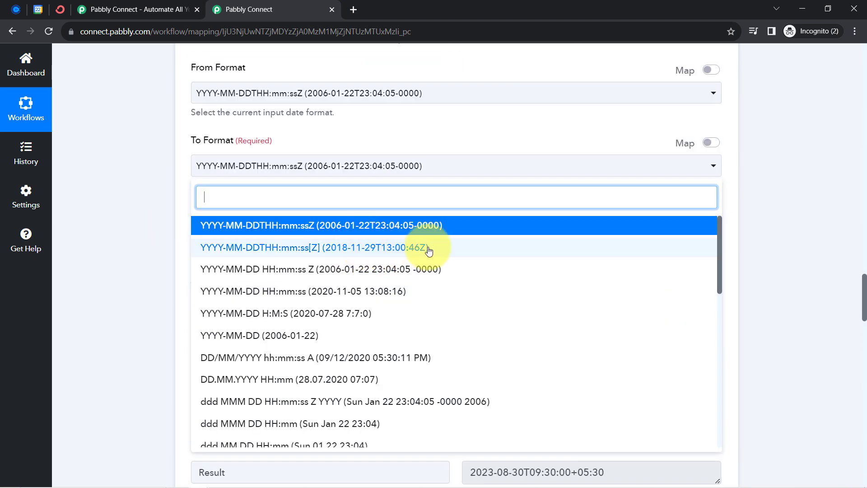
pyautogui.click(387, 249)
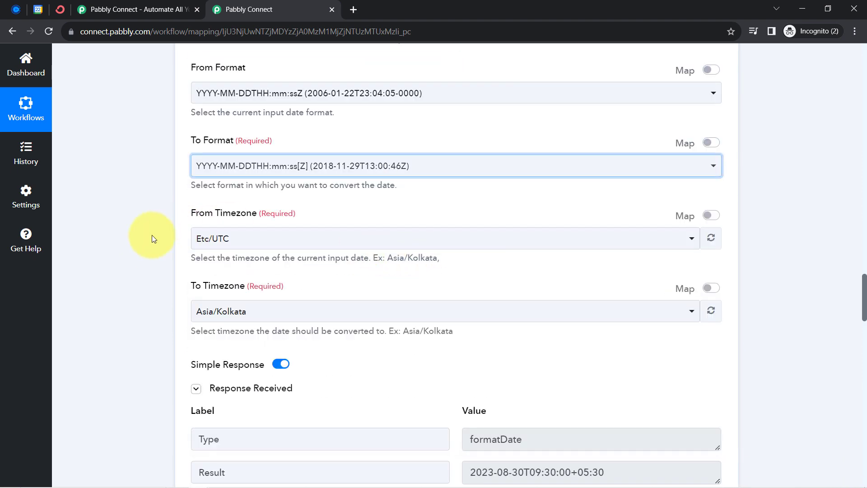
pyautogui.scroll(-9, 151, 253)
pyautogui.click(253, 173)
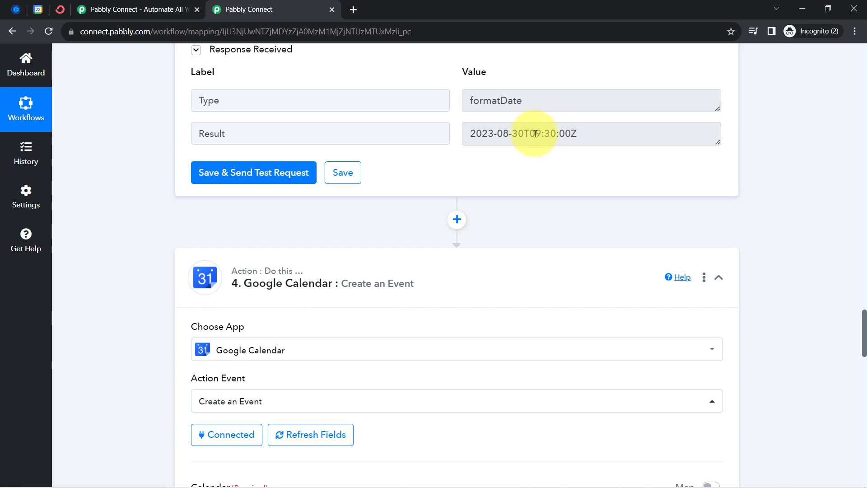
pyautogui.moveTo(535, 134); pyautogui.dragTo(548, 135)
# Step: Recheck the example date format for the Google Calendar event's Start Date Time and look for previous-step data to map there
pyautogui.scroll(-4, 89, 288)
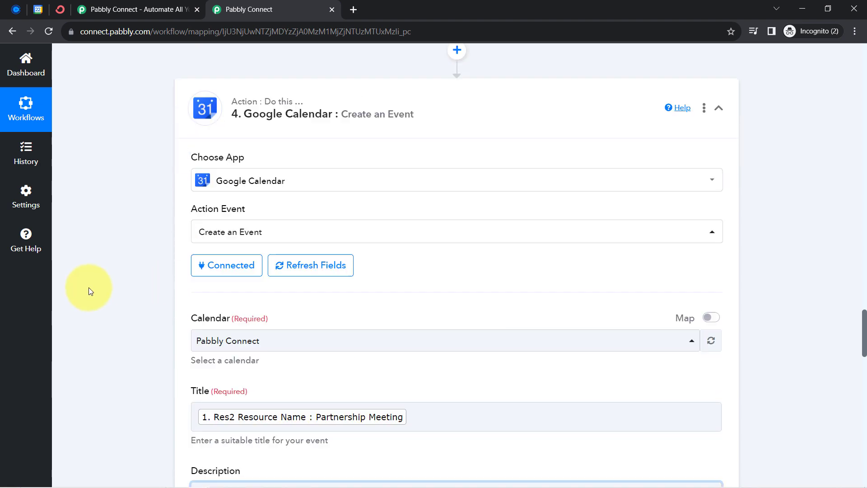
pyautogui.scroll(-9, 89, 288)
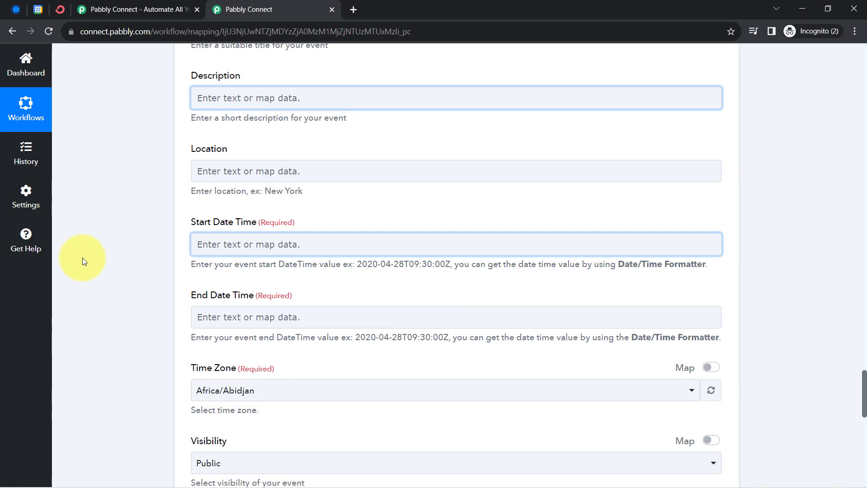
pyautogui.scroll(-1, 83, 258)
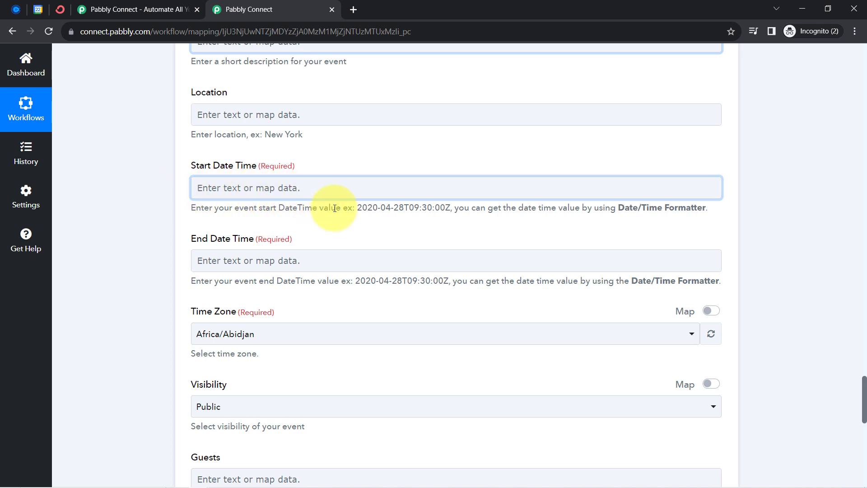
pyautogui.moveTo(357, 208); pyautogui.dragTo(454, 209)
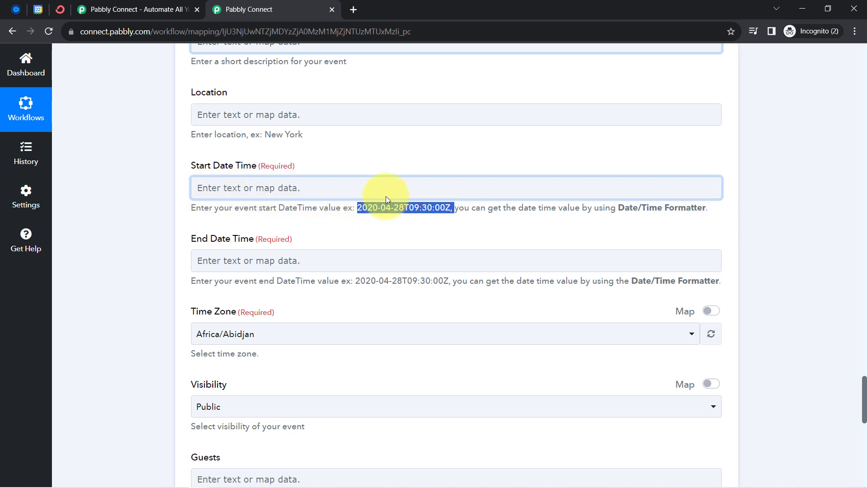
pyautogui.click(247, 190)
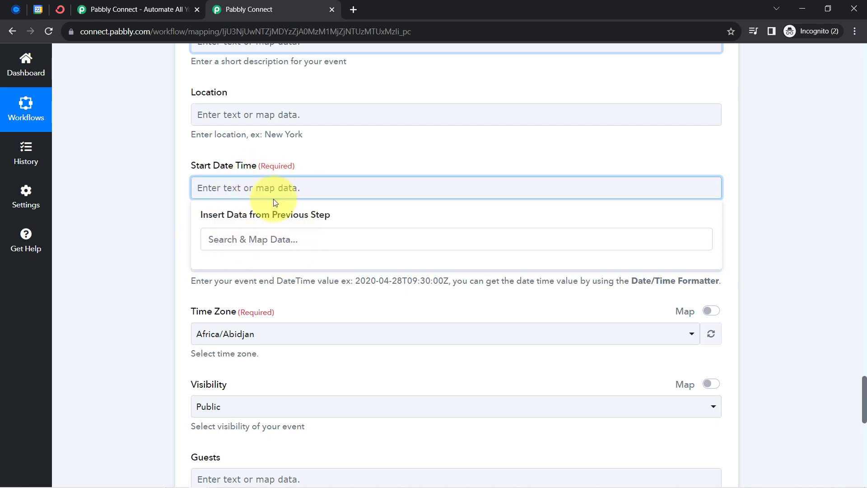
pyautogui.click(122, 211)
# Step: Refresh the fields of the Google Calendar Create an Event step and return to its date and time fields
pyautogui.scroll(4, 128, 220)
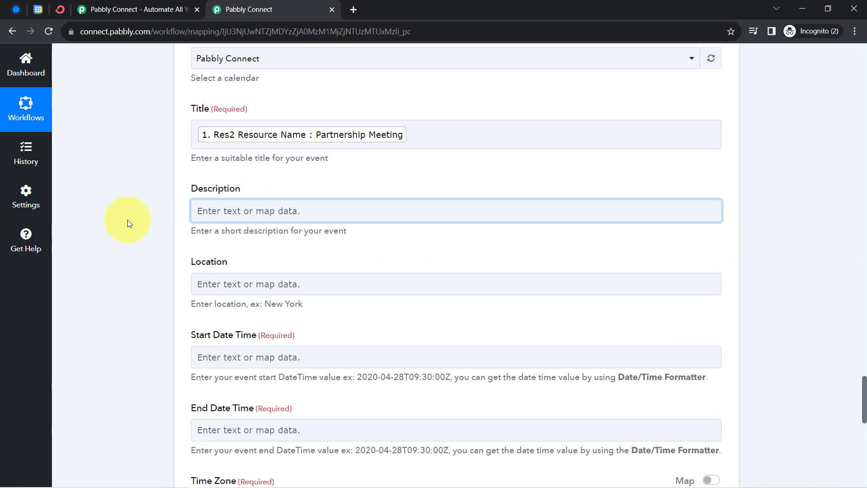
pyautogui.scroll(4, 127, 219)
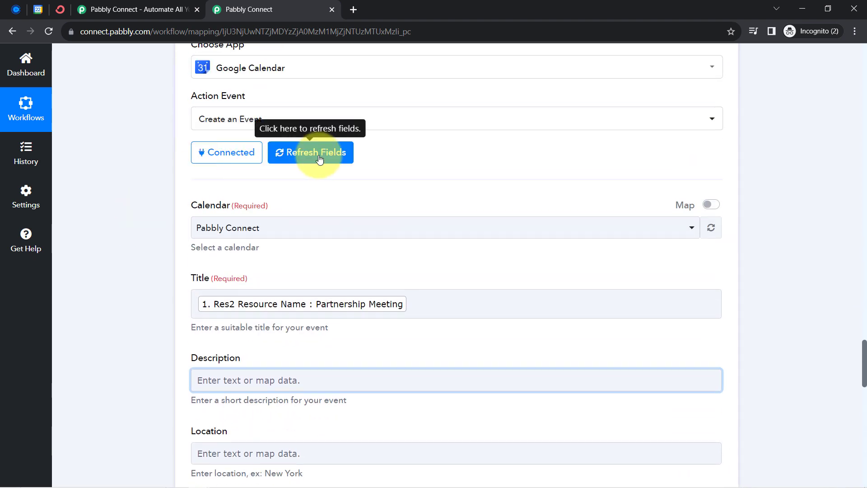
pyautogui.click(319, 158)
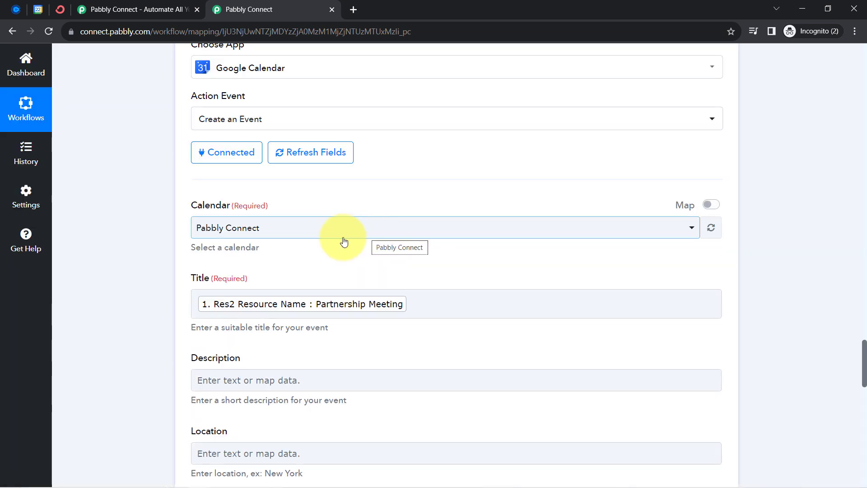
pyautogui.scroll(-10, 187, 300)
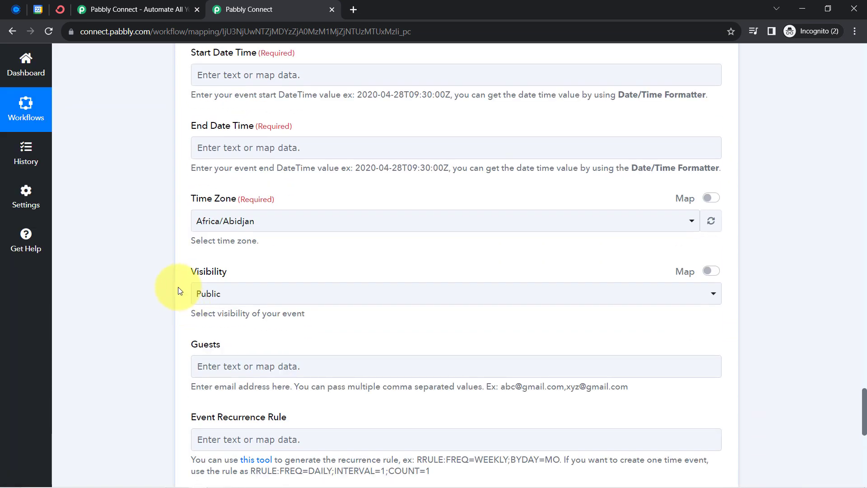
# Step: Map the Google Calendar event's Start Date Time to the Result of DateTime Formatter step 2
pyautogui.scroll(3, 178, 230)
pyautogui.click(214, 196)
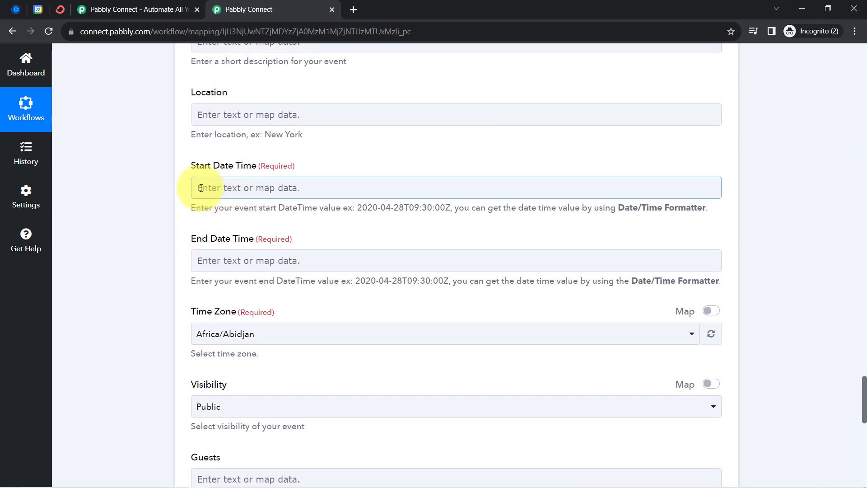
pyautogui.click(200, 188)
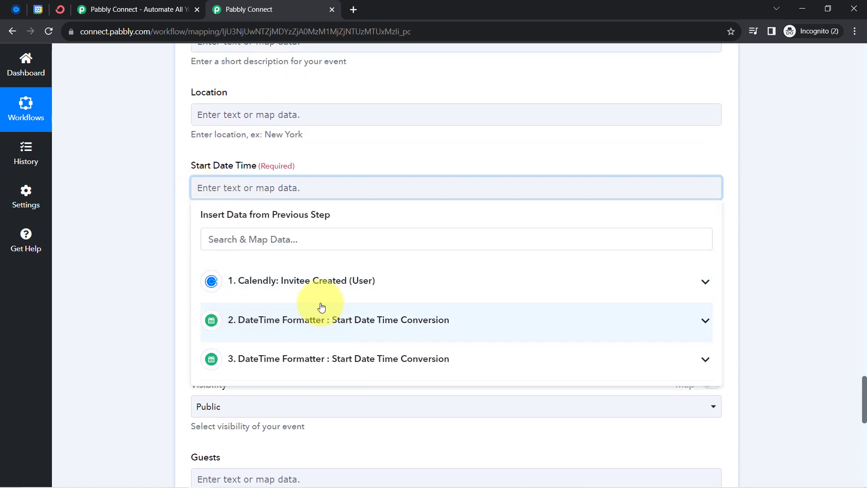
pyautogui.click(311, 319)
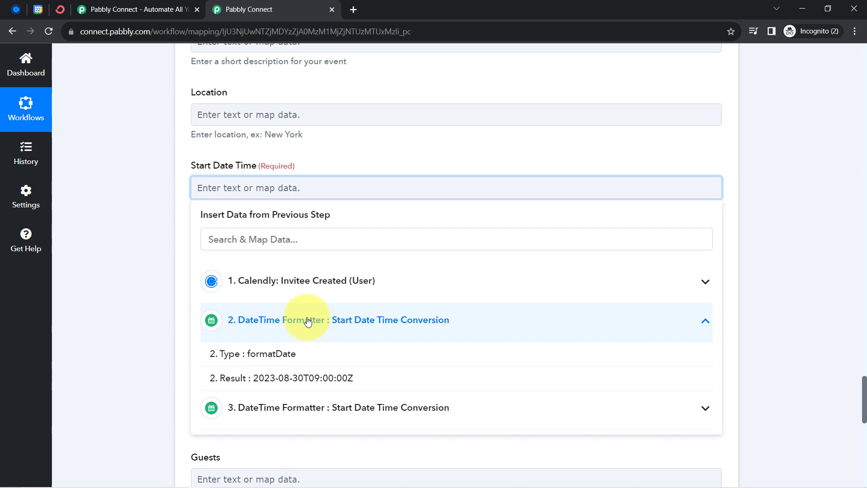
pyautogui.click(261, 378)
pyautogui.click(160, 214)
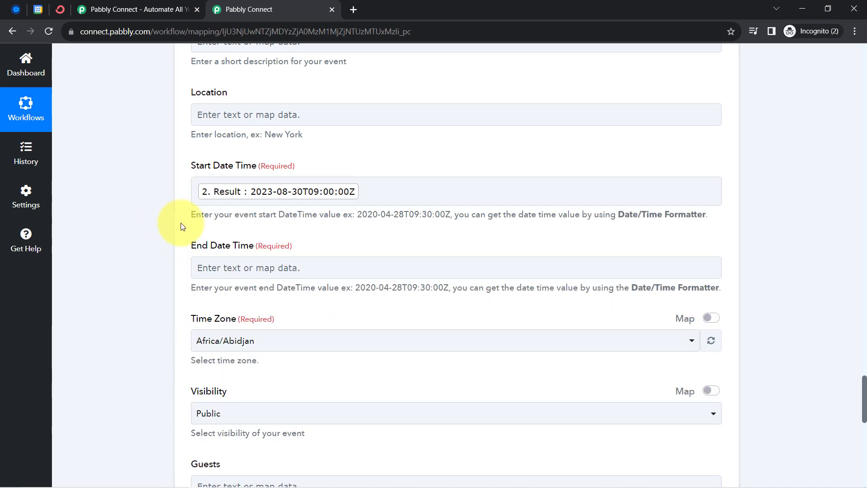
# Step: Map the event's End Date Time to the Result of DateTime Formatter step 3
pyautogui.click(220, 270)
pyautogui.click(226, 428)
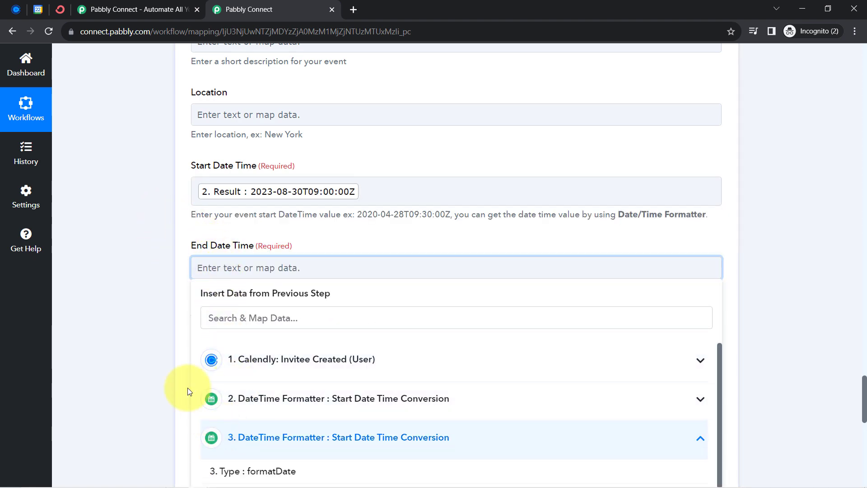
pyautogui.scroll(-3, 153, 339)
pyautogui.scroll(-1, 153, 337)
pyautogui.click(353, 326)
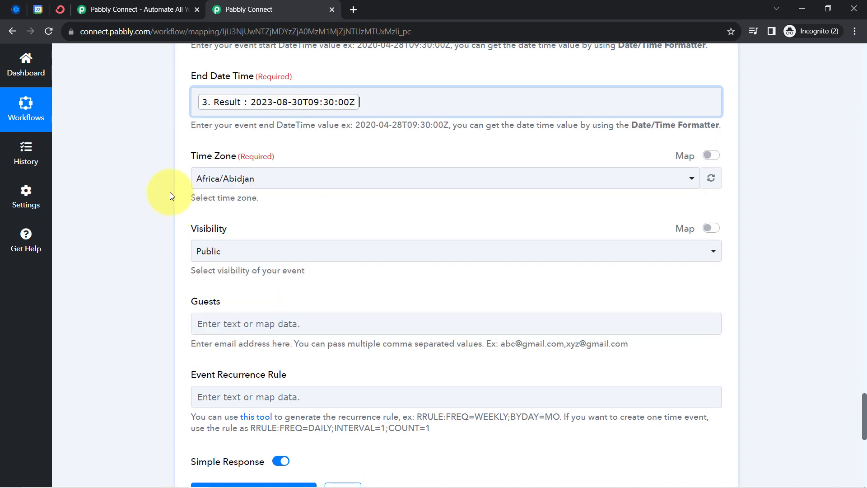
pyautogui.click(155, 181)
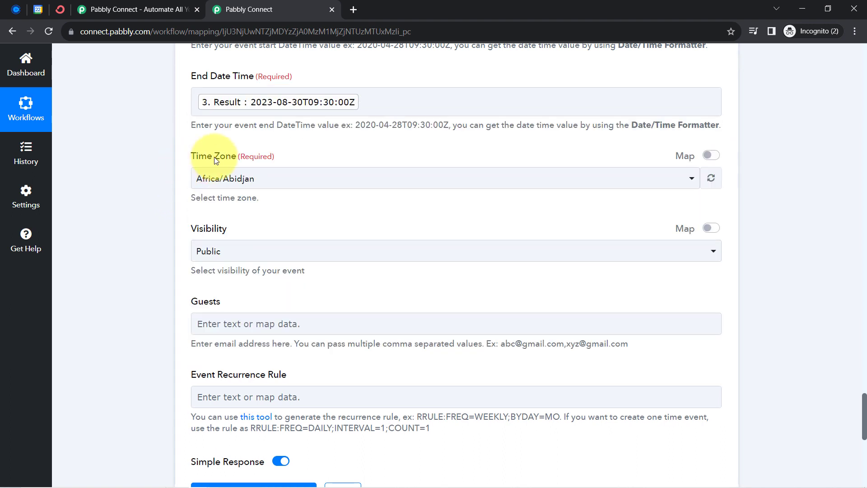
# Step: Set the event's Time Zone to Asia/Kolkata
pyautogui.click(209, 178)
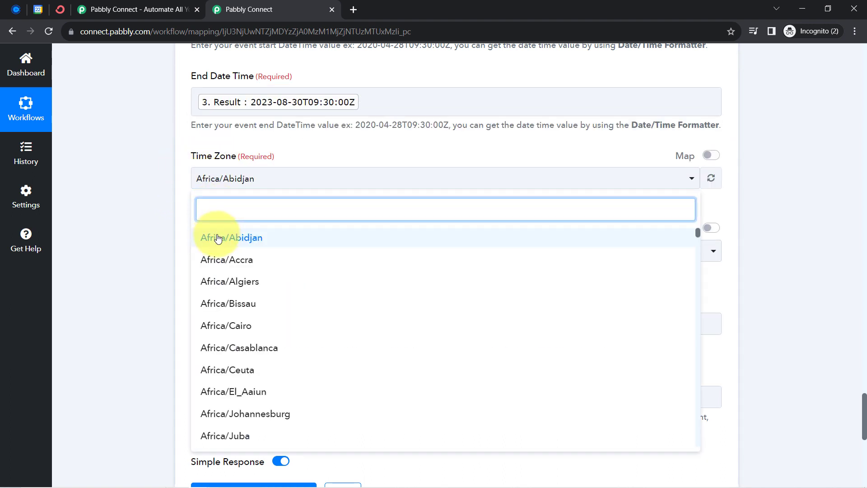
pyautogui.write('asia')
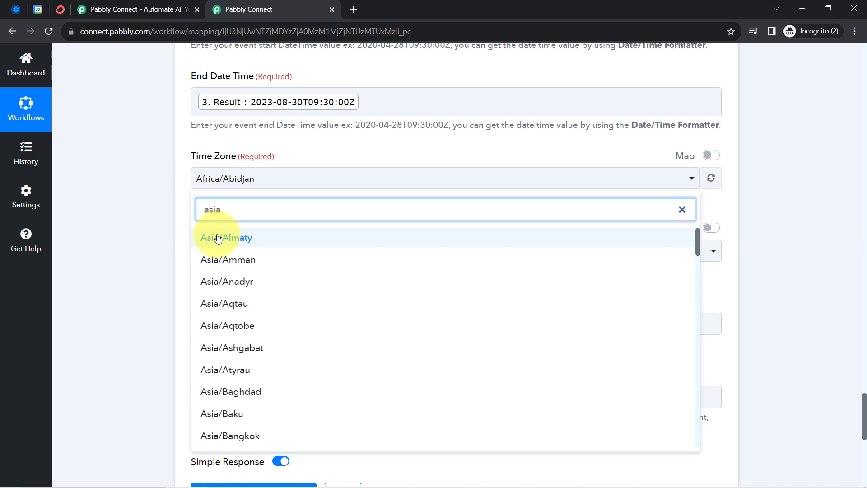
pyautogui.write('/kol')
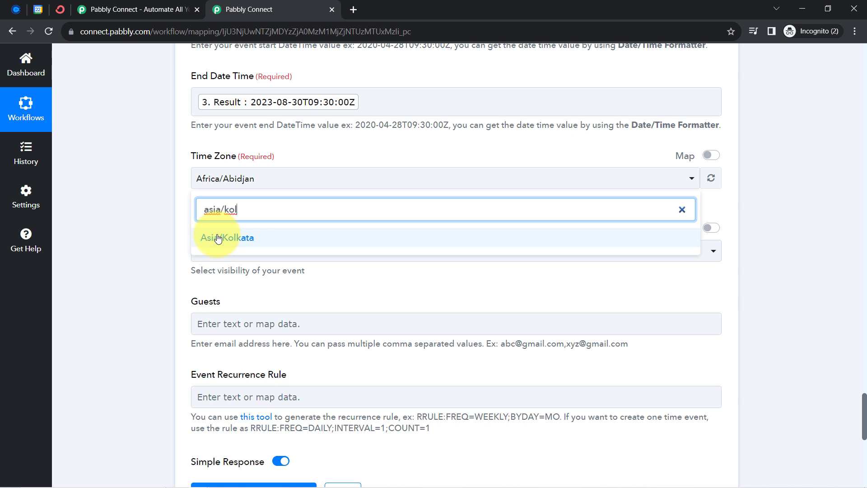
pyautogui.click(218, 238)
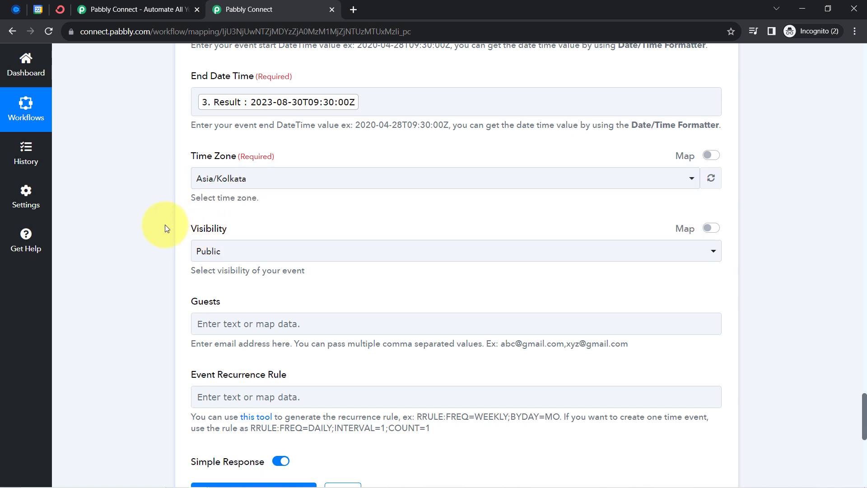
# Step: Map the event's Guests field to the Res3 Resource Email value from the Calendly Invitee Created step
pyautogui.scroll(-1, 165, 226)
pyautogui.scroll(-2, 165, 223)
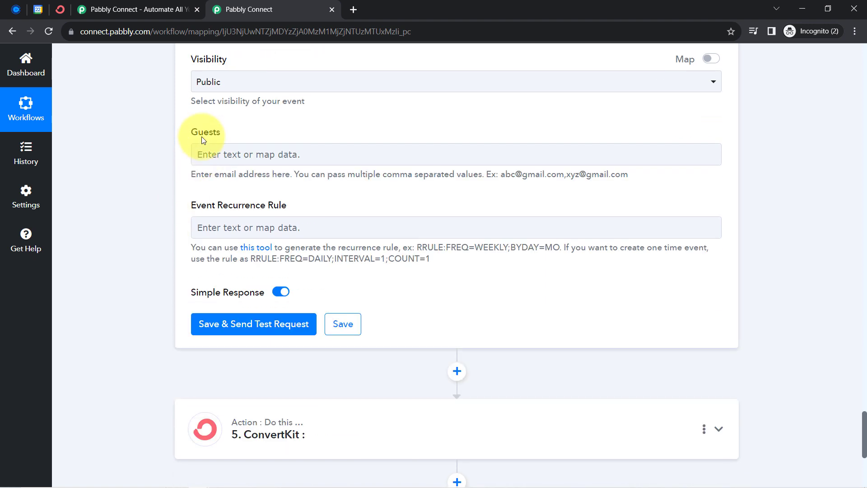
pyautogui.moveTo(198, 136); pyautogui.dragTo(213, 134)
pyautogui.click(210, 155)
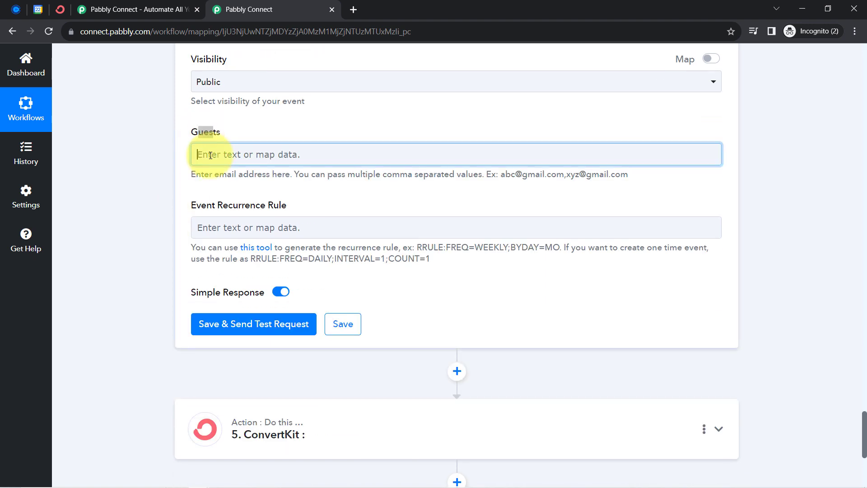
pyautogui.click(260, 254)
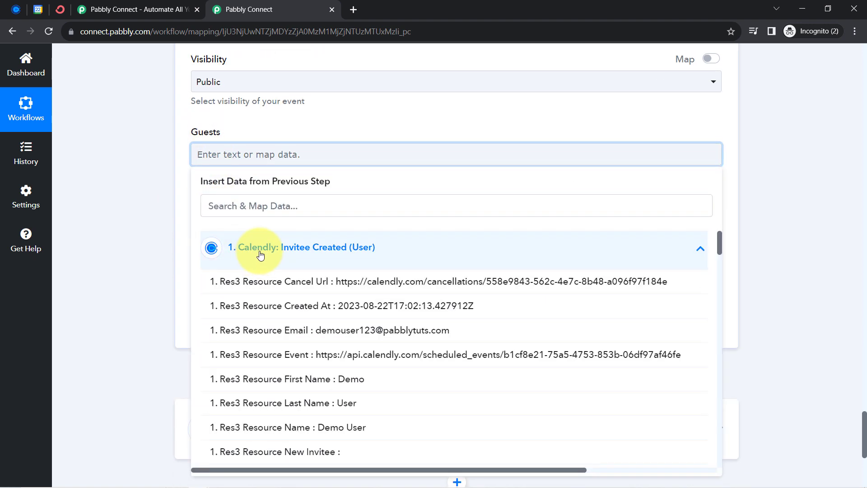
pyautogui.click(220, 211)
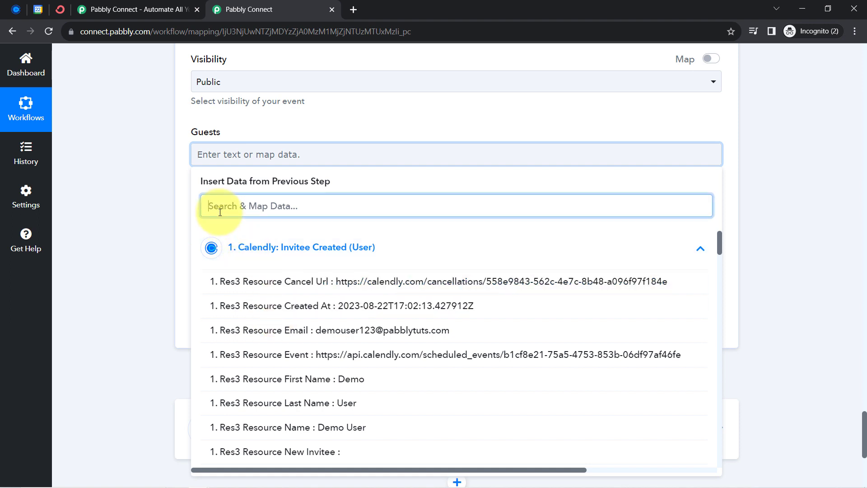
pyautogui.write('@')
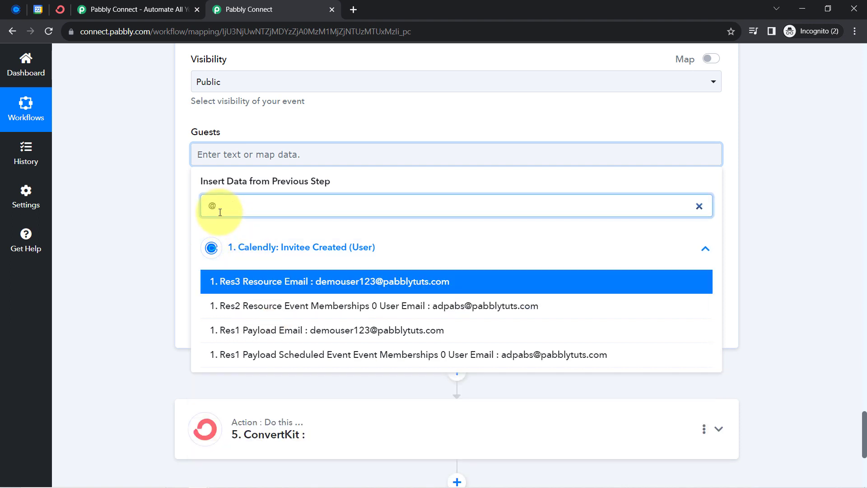
pyautogui.click(305, 282)
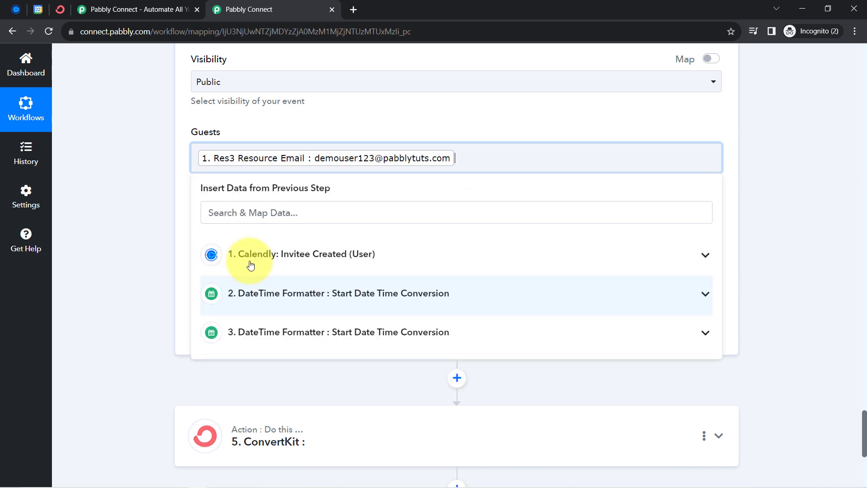
pyautogui.click(155, 213)
# Step: Review the Event Recurrence Rule guidance and set the one-time event rule RRULE:FREQ=DAILY;INTERVAL=1;COUNT=1
pyautogui.moveTo(195, 212); pyautogui.dragTo(276, 212)
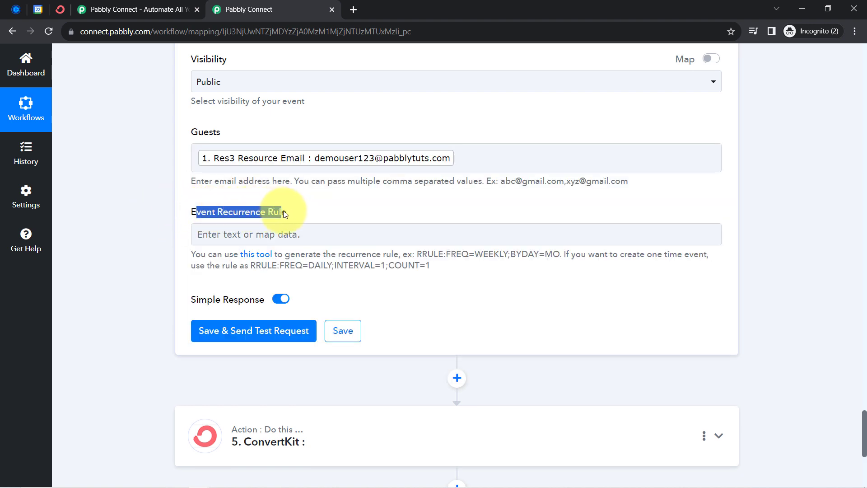
pyautogui.click(214, 256)
pyautogui.moveTo(201, 256); pyautogui.dragTo(432, 267)
pyautogui.click(432, 267)
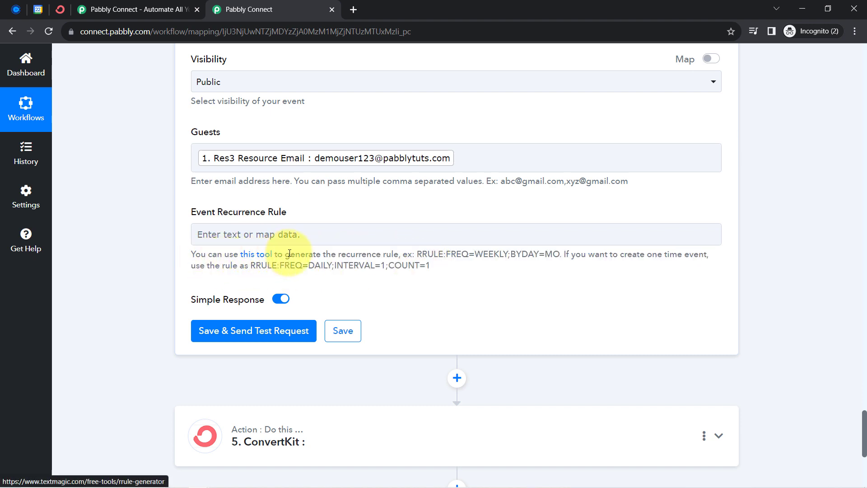
pyautogui.moveTo(290, 255); pyautogui.dragTo(375, 255)
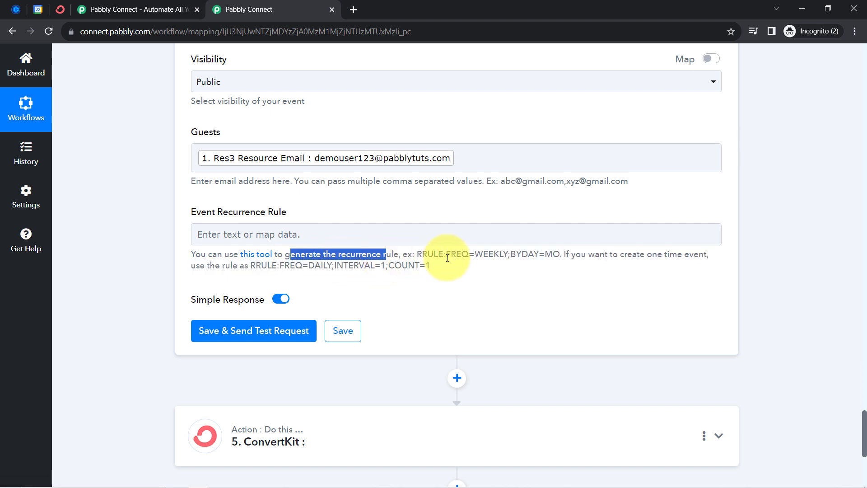
pyautogui.moveTo(439, 255); pyautogui.dragTo(676, 258)
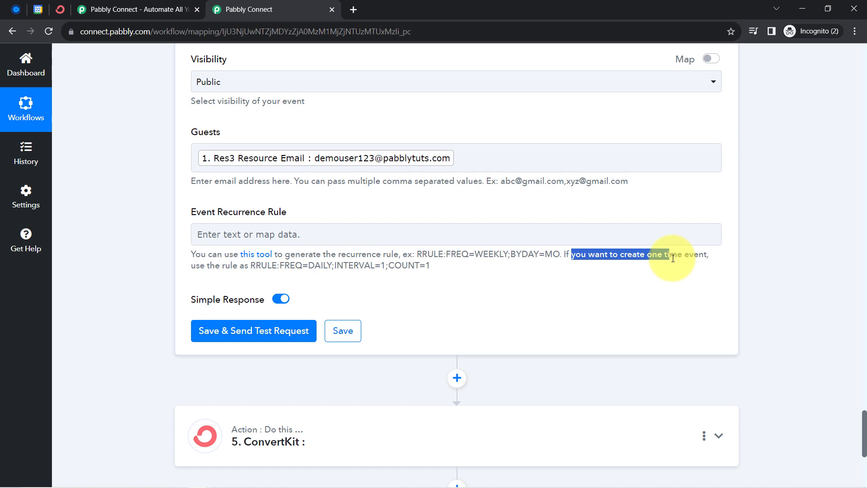
pyautogui.click(196, 264)
pyautogui.moveTo(250, 265)
pyautogui.mouseDown()
pyautogui.moveTo(379, 266)
pyautogui.moveTo(257, 262)
pyautogui.mouseUp()
pyautogui.click(379, 267)
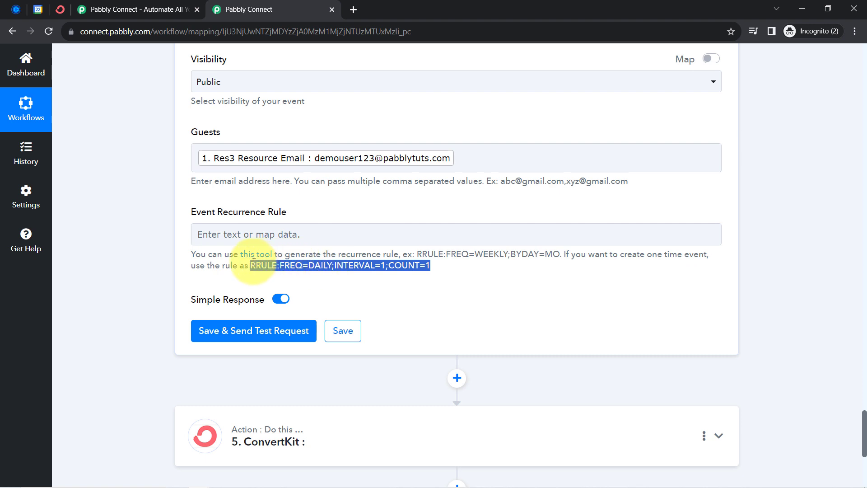
pyautogui.click(235, 235)
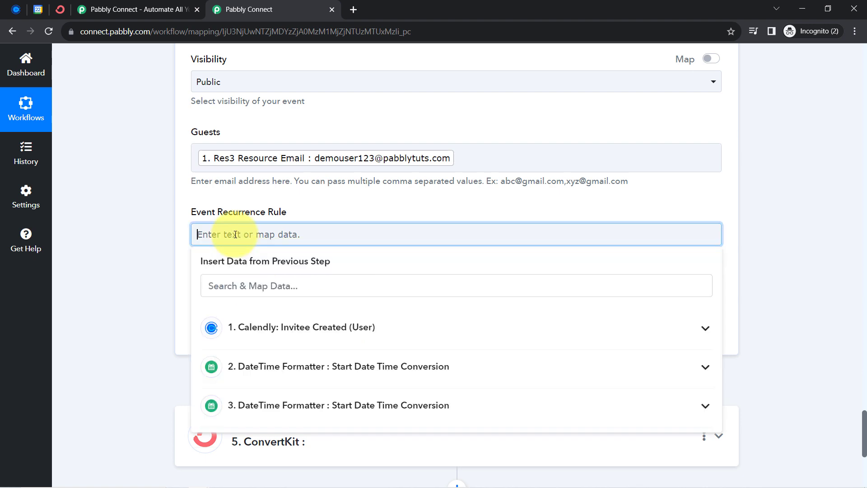
pyautogui.write('RRULE:FREQ=DAILY;INTERVAL=1;COUNT=1')
pyautogui.click(151, 269)
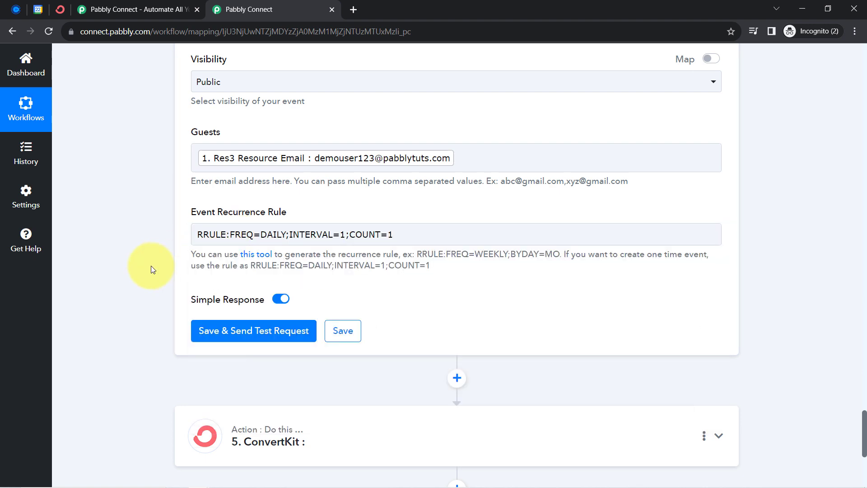
# Step: Save the Create an Event step with a test request and look through the response received
pyautogui.scroll(-3, 151, 266)
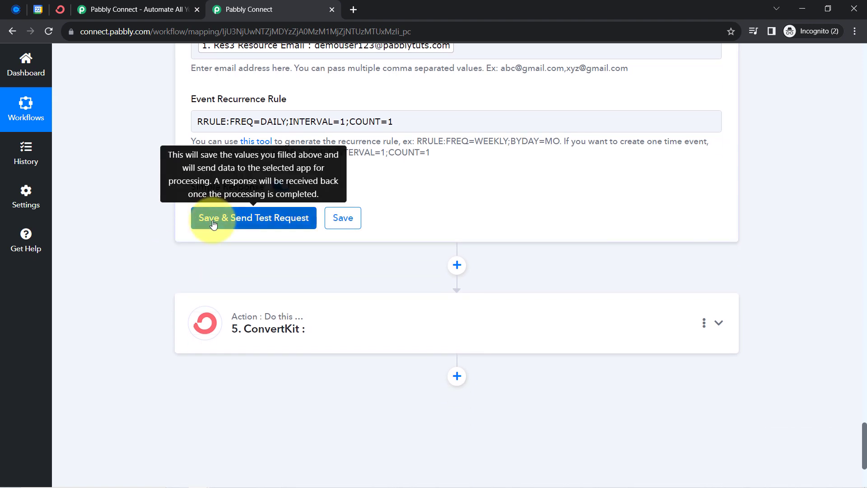
pyautogui.click(214, 224)
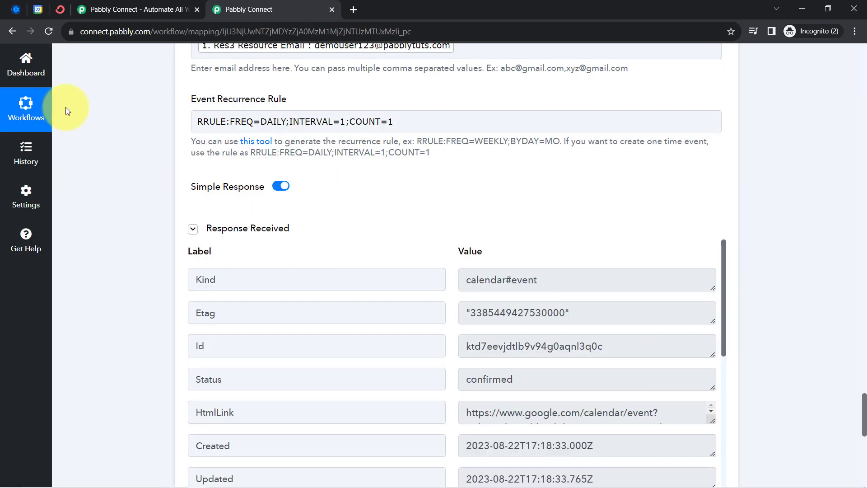
pyautogui.scroll(-1, 363, 300)
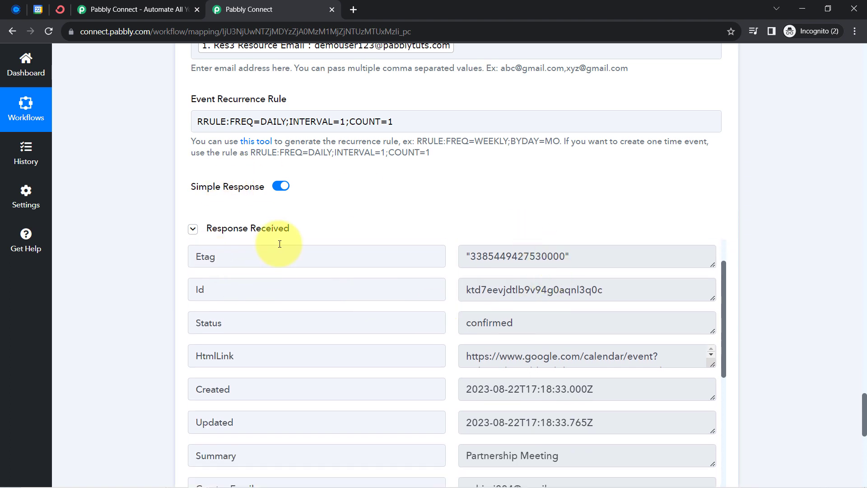
# Step: Switch to Google Calendar and check the title, recurrence and guest details of the Partnership Meeting event on August 30
pyautogui.click(39, 8)
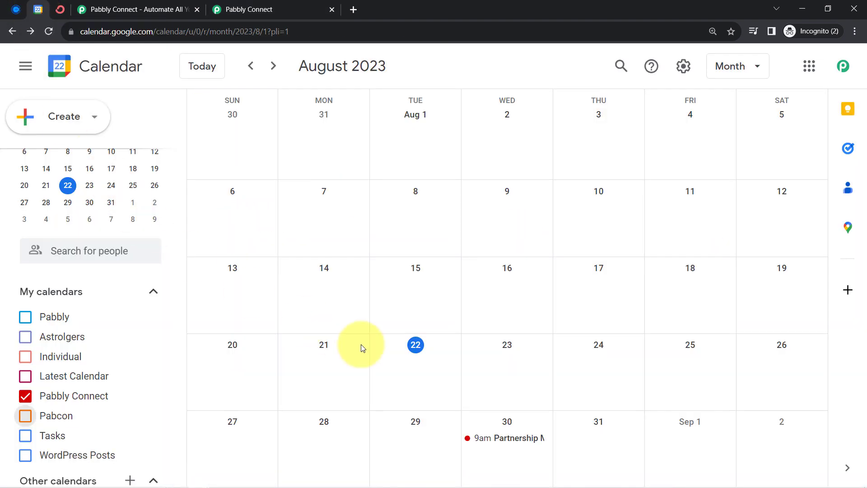
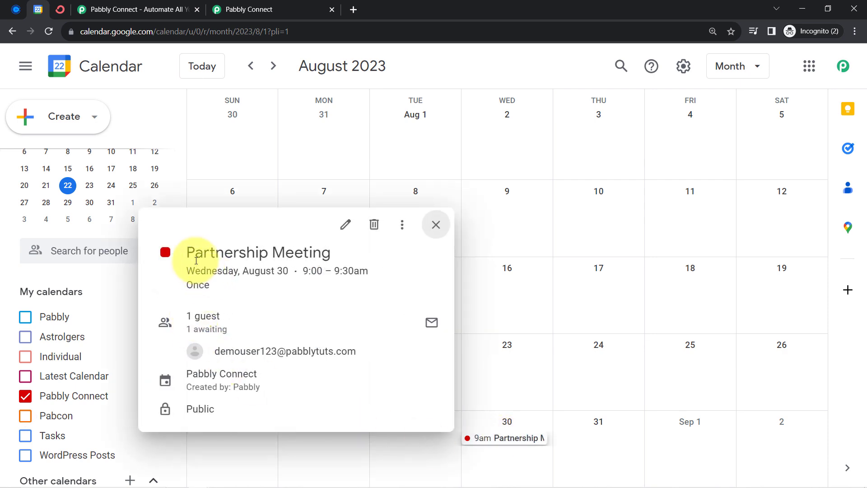
pyautogui.moveTo(201, 253); pyautogui.dragTo(331, 252)
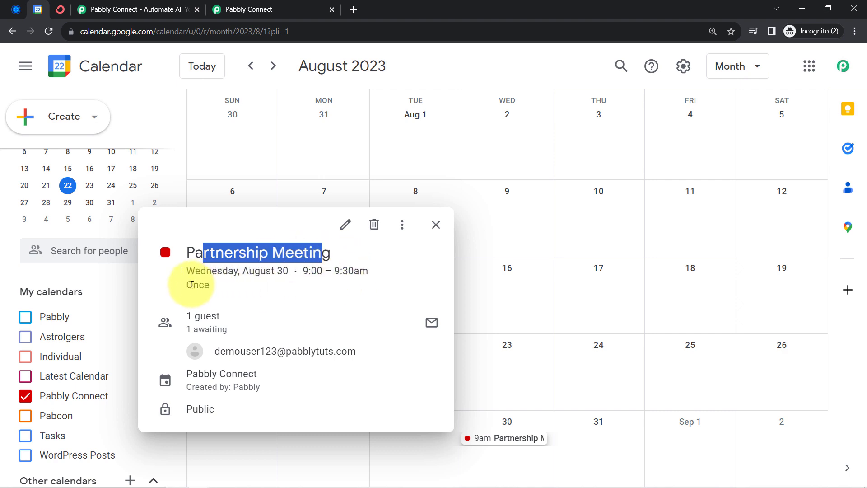
pyautogui.moveTo(194, 285); pyautogui.dragTo(205, 286)
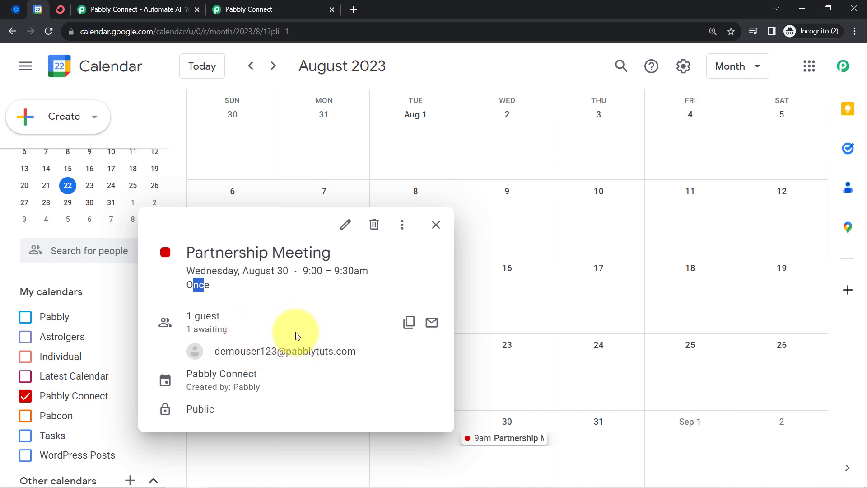
pyautogui.click(435, 225)
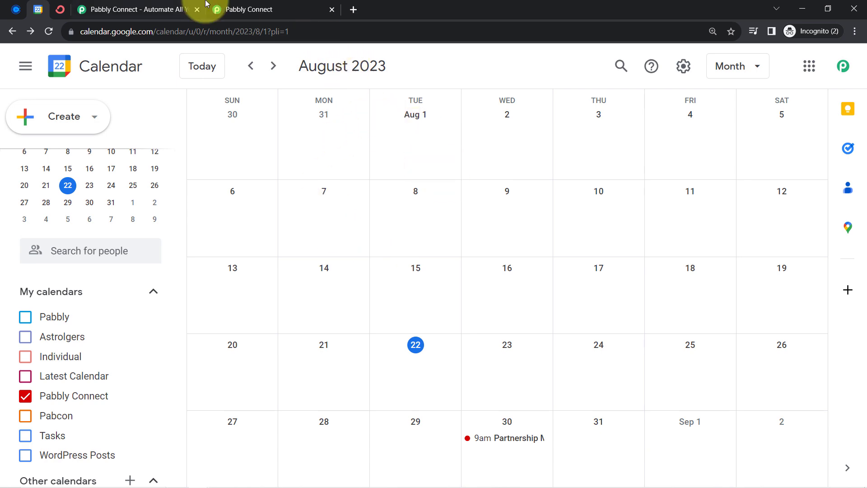
# Step: Switch back to the Pabbly Connect workflow and expand the step 5 ConvertKit action
pyautogui.click(243, 5)
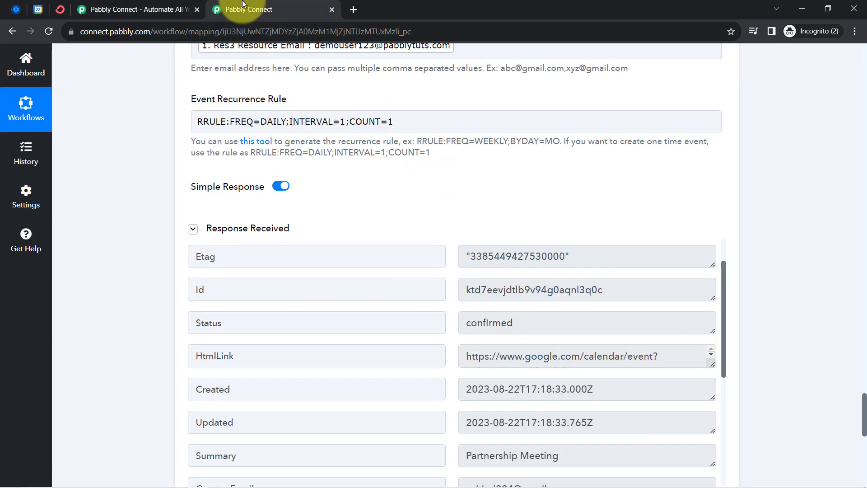
pyautogui.scroll(-7, 119, 272)
pyautogui.scroll(-4, 118, 272)
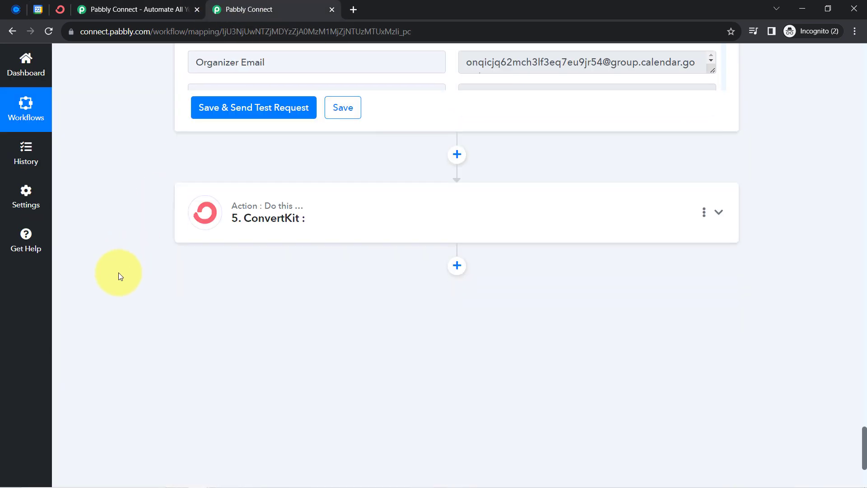
pyautogui.click(251, 159)
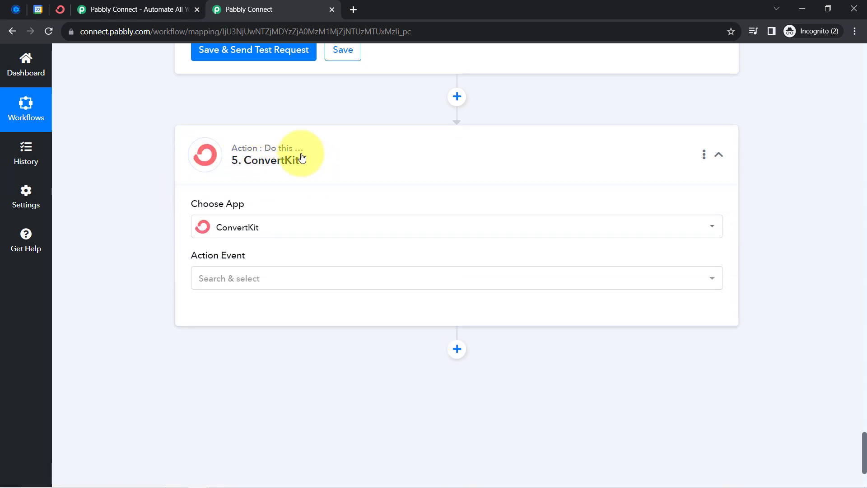
# Step: Set the ConvertKit action event to Add Subscriber to a Form and start adding a new ConvertKit connection
pyautogui.click(216, 280)
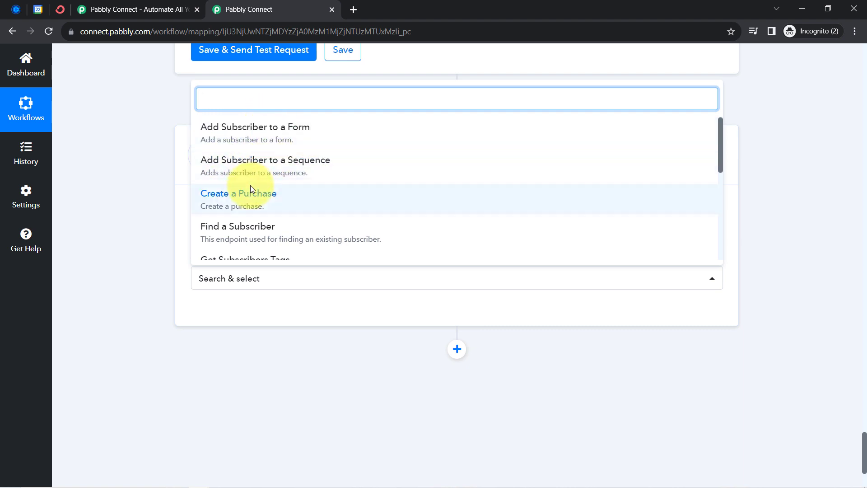
pyautogui.click(239, 134)
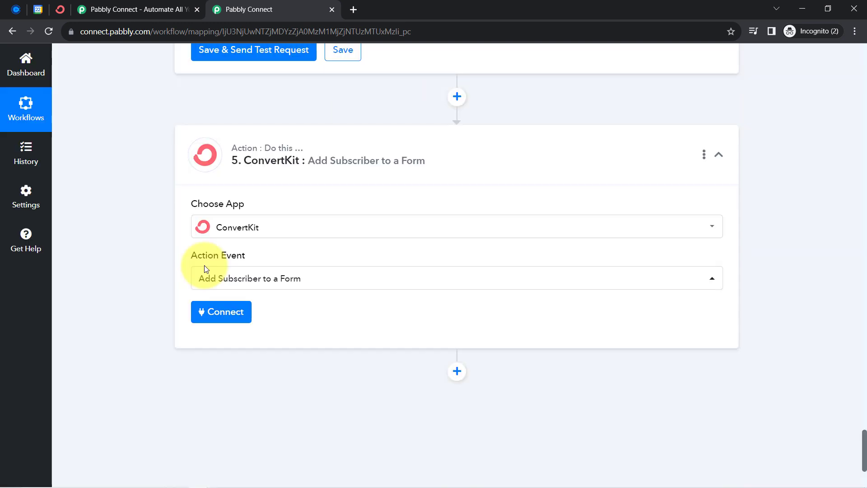
pyautogui.click(210, 311)
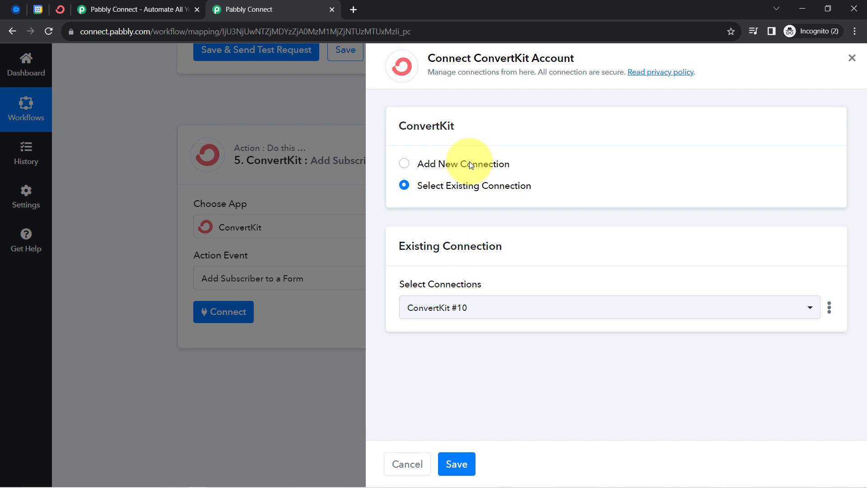
pyautogui.click(469, 162)
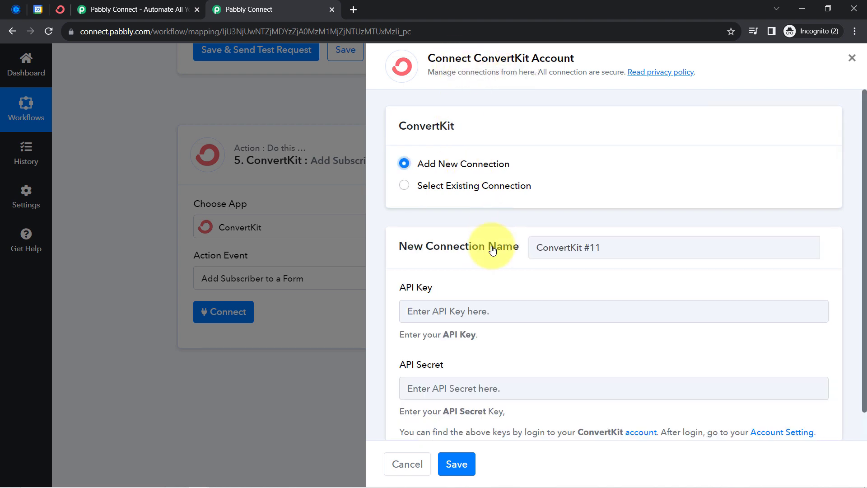
pyautogui.scroll(-1, 496, 246)
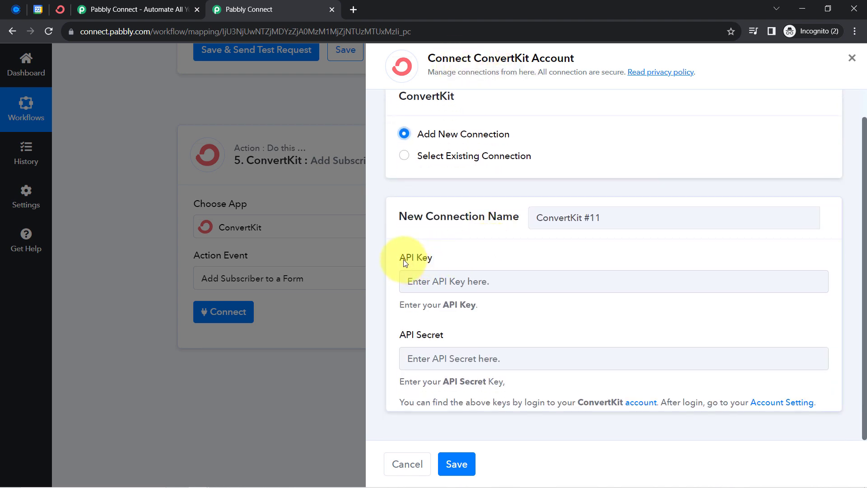
pyautogui.moveTo(403, 259); pyautogui.dragTo(423, 261)
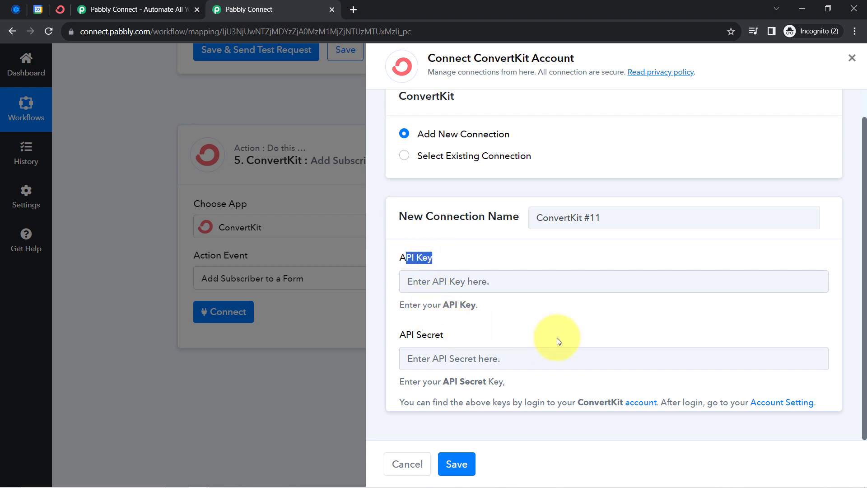
# Step: Open ConvertKit's account settings in a new browser tab from the Account Setting link under the API Secret field
pyautogui.rightClick(759, 396)
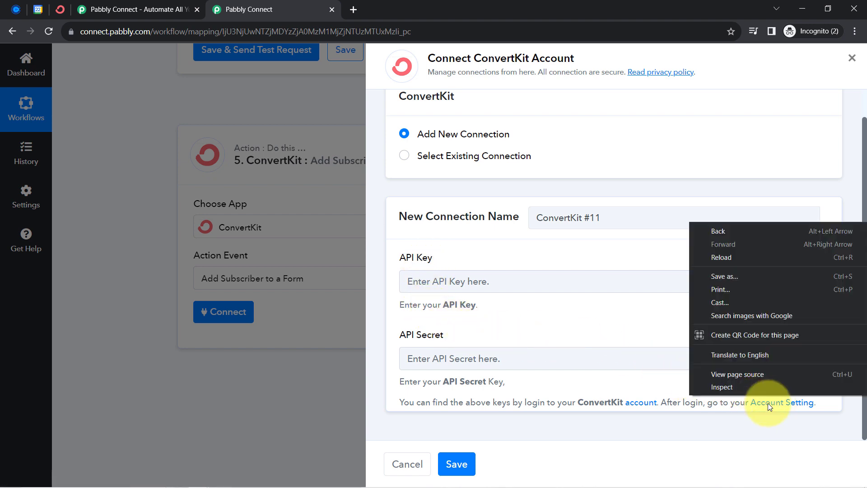
pyautogui.press('Escape')
pyautogui.rightClick(765, 401)
pyautogui.click(757, 318)
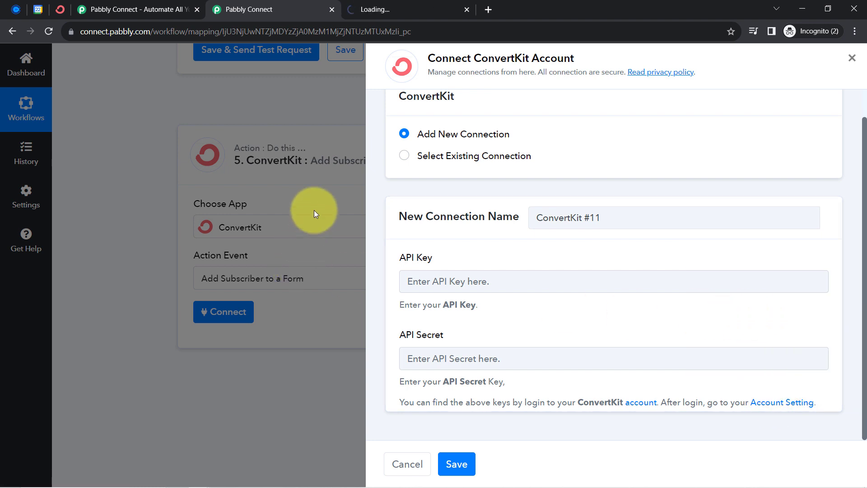
pyautogui.click(375, 6)
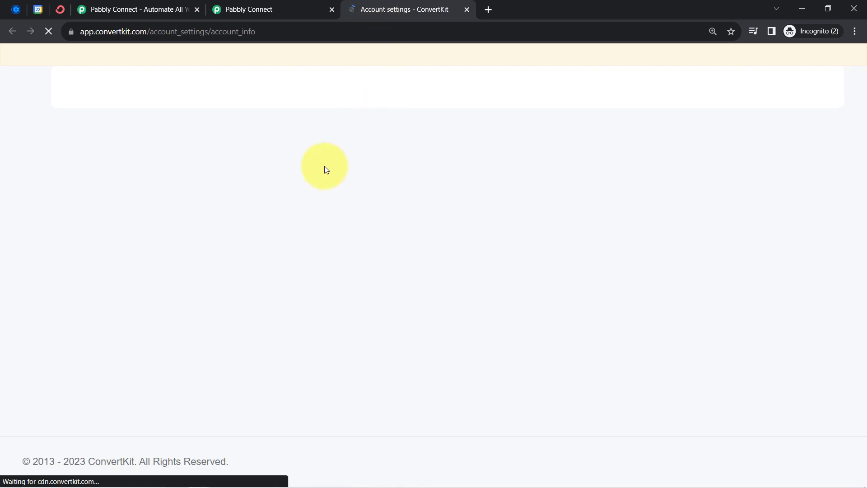
pyautogui.click(301, 11)
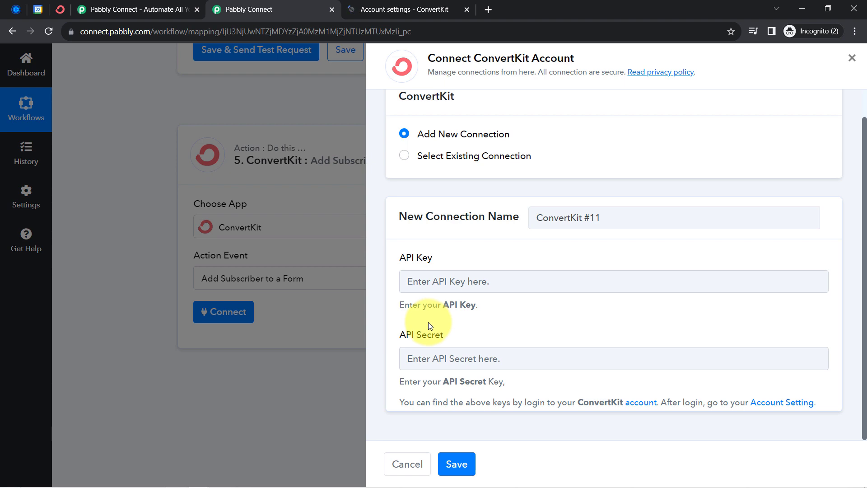
pyautogui.click(387, 5)
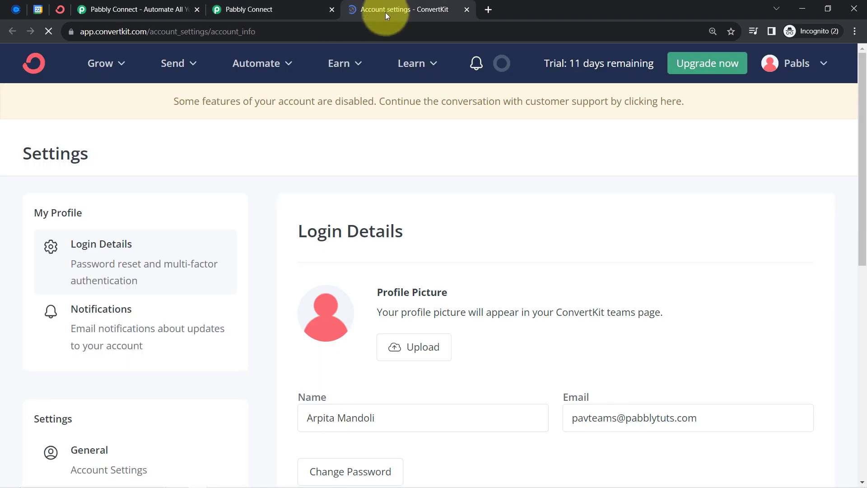
# Step: Open the Advanced settings of the ConvertKit account and go to the API section
pyautogui.scroll(-9, 269, 280)
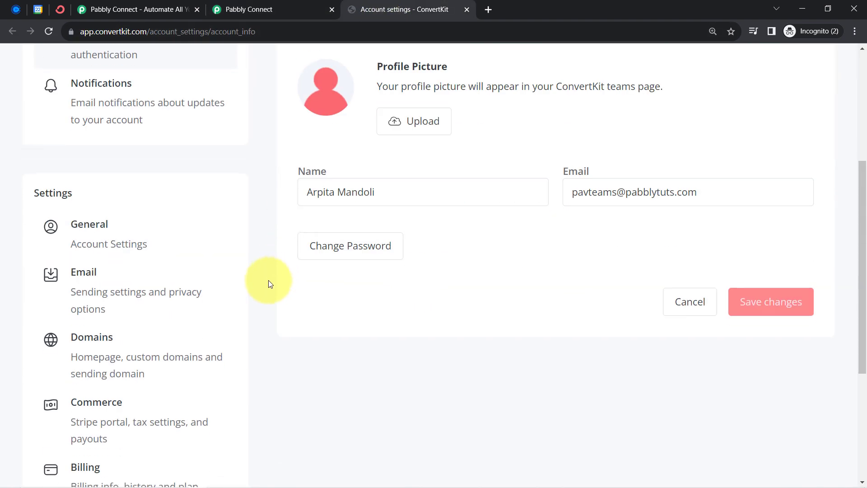
pyautogui.scroll(-1, 195, 322)
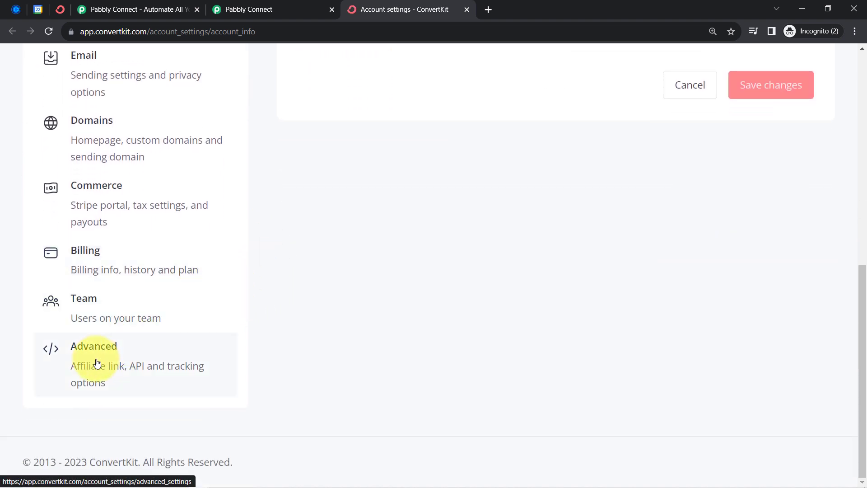
pyautogui.click(97, 350)
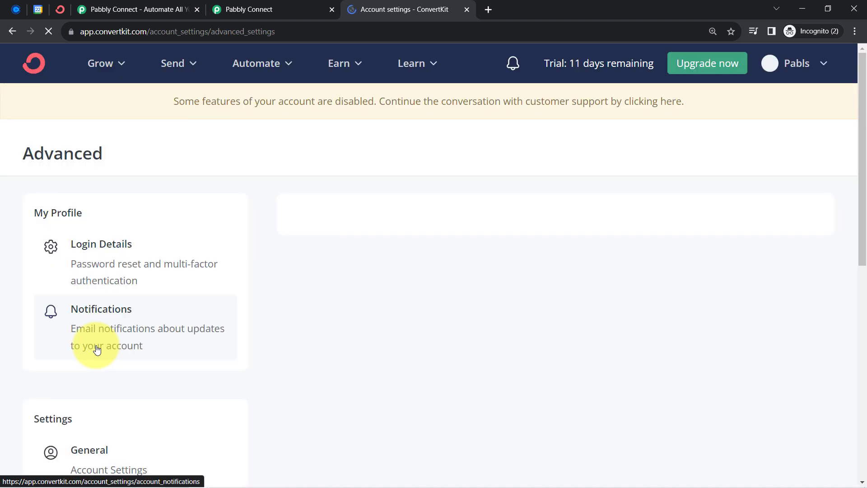
pyautogui.scroll(-5, 421, 232)
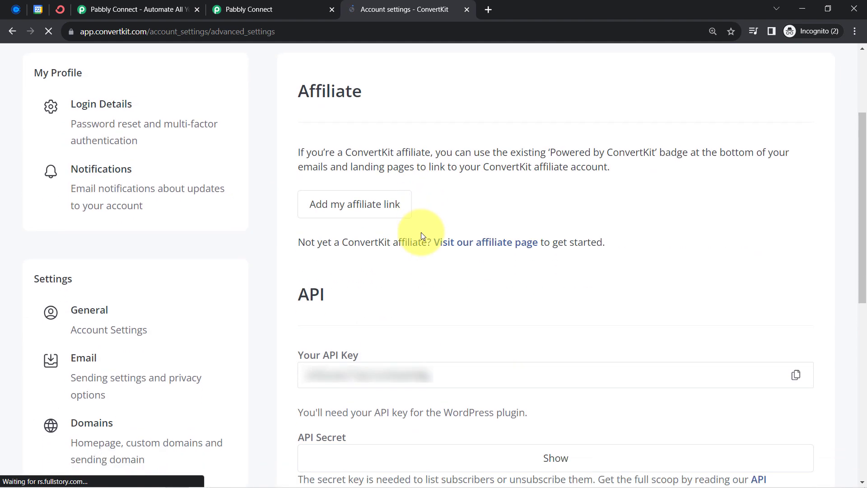
pyautogui.scroll(-2, 454, 237)
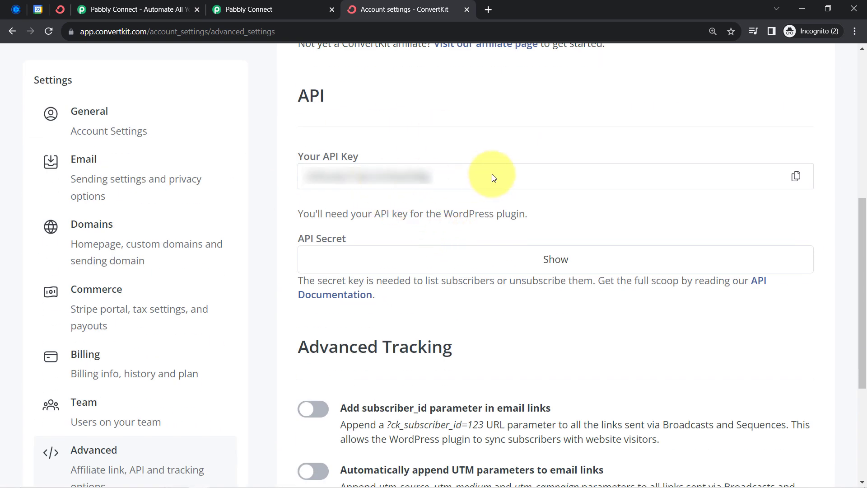
# Step: Copy the ConvertKit API key and paste it into the API Key field of the new Pabbly Connect connection
pyautogui.click(795, 176)
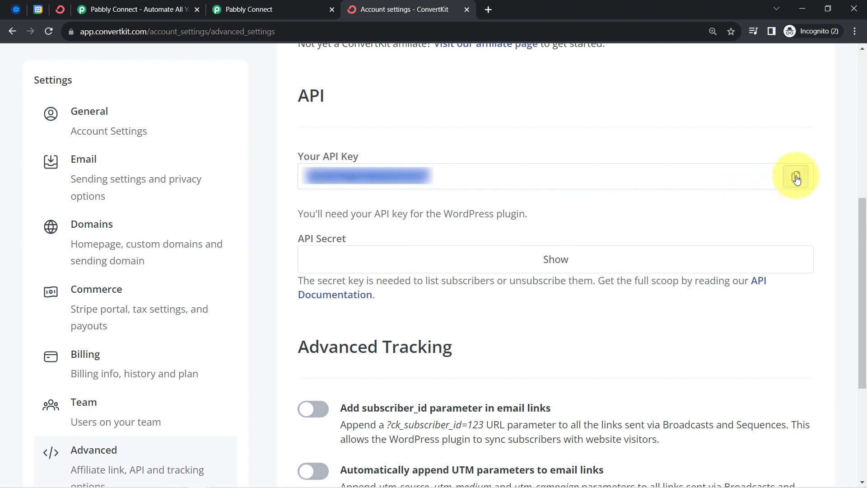
pyautogui.click(264, 5)
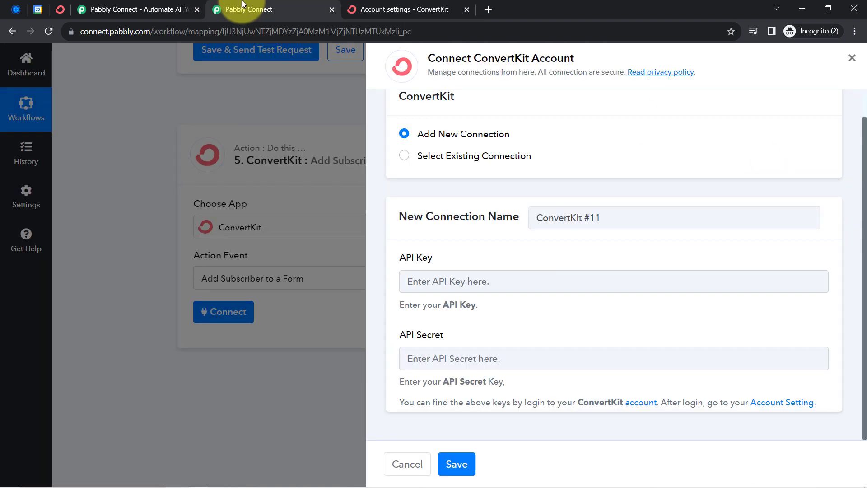
pyautogui.click(443, 280)
pyautogui.hotkey('ctrl', 'v')
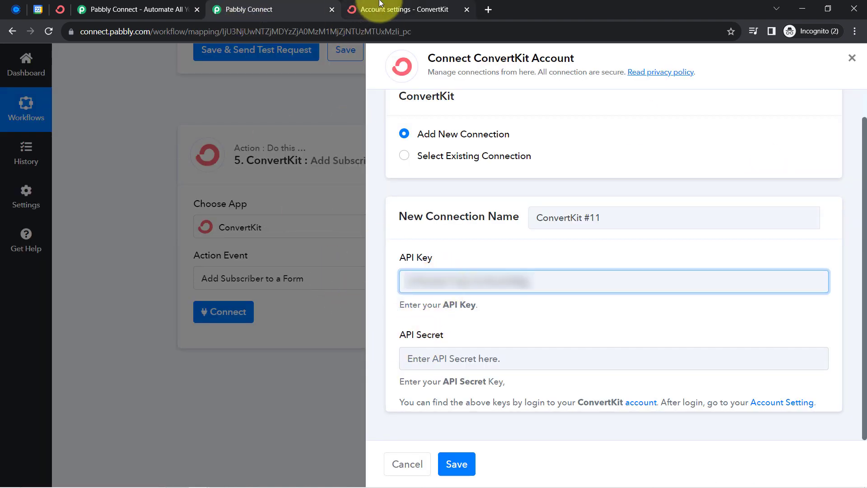
# Step: Reveal and copy the ConvertKit API secret, paste it into the connection's API Secret field and save the connection
pyautogui.click(368, 9)
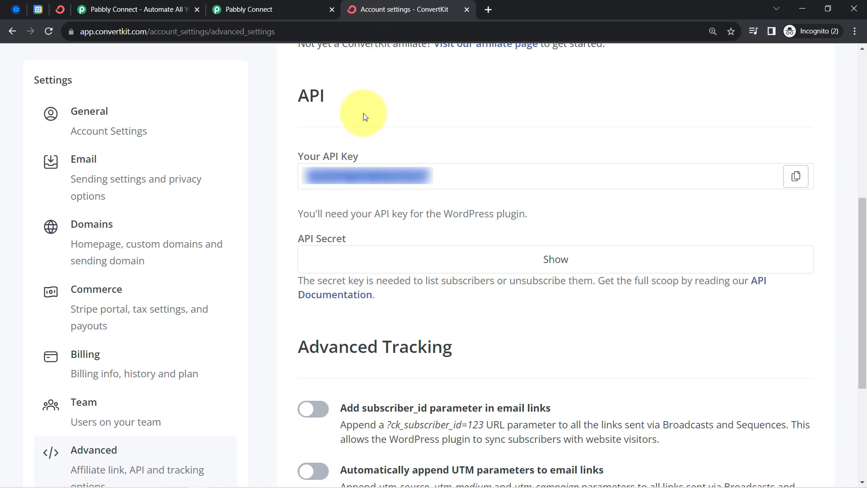
pyautogui.click(556, 260)
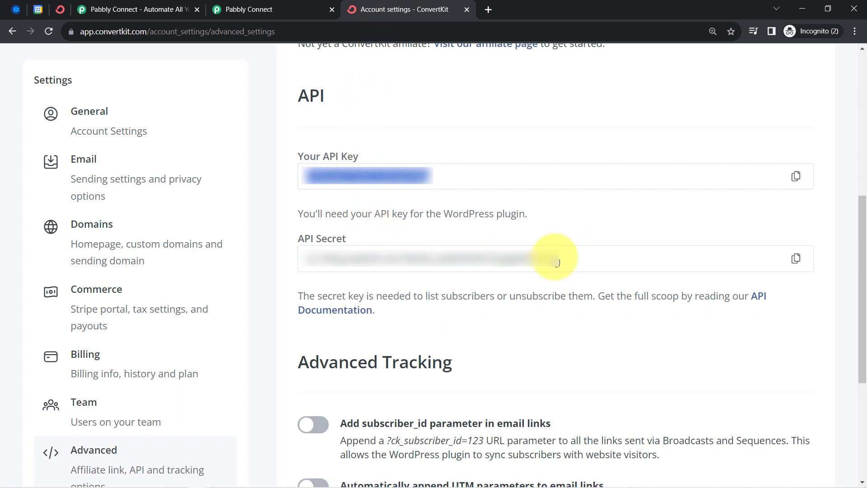
pyautogui.click(790, 261)
pyautogui.click(242, 9)
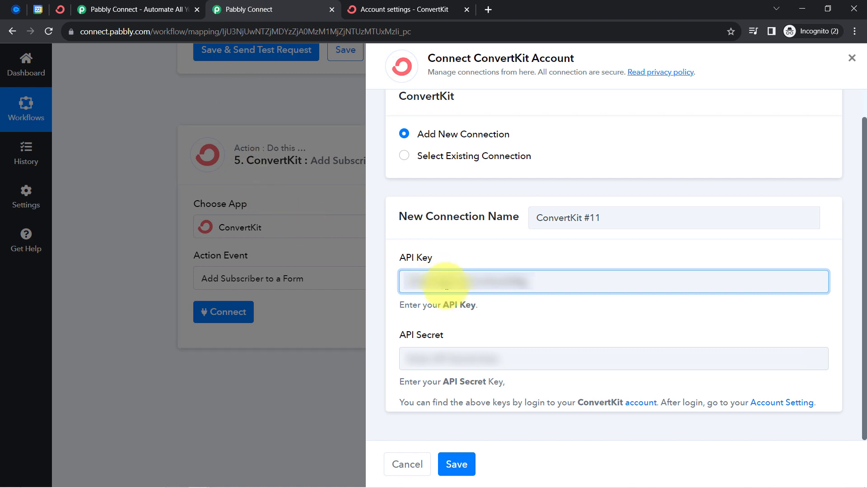
pyautogui.click(437, 359)
pyautogui.hotkey('ctrl', 'v')
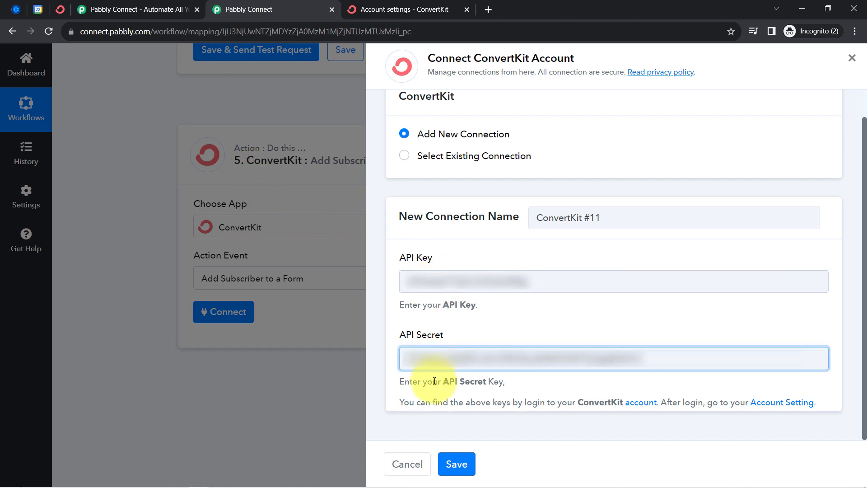
pyautogui.click(461, 460)
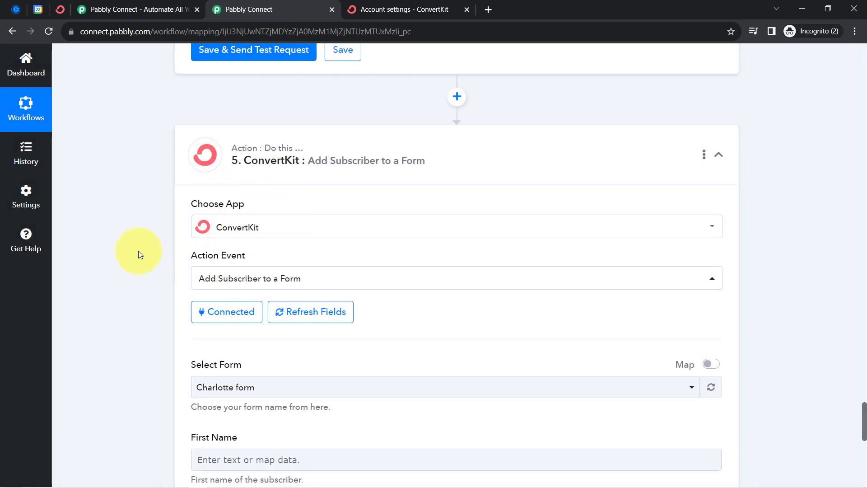
# Step: Look through the ConvertKit action's fields and check which forms are offered under Select Form
pyautogui.scroll(-3, 127, 212)
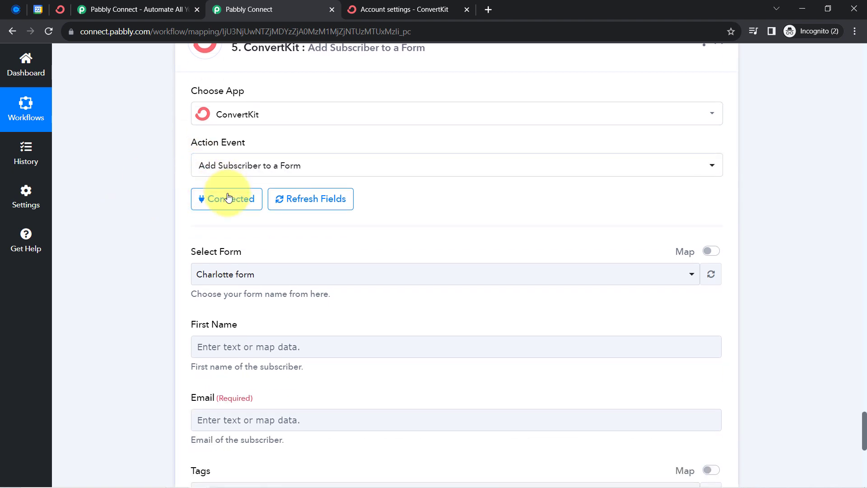
pyautogui.scroll(-3, 228, 197)
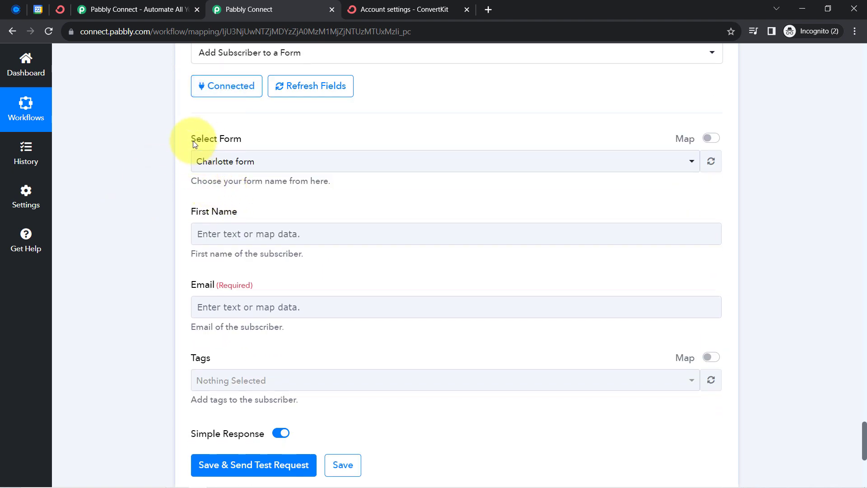
pyautogui.moveTo(194, 143); pyautogui.dragTo(239, 139)
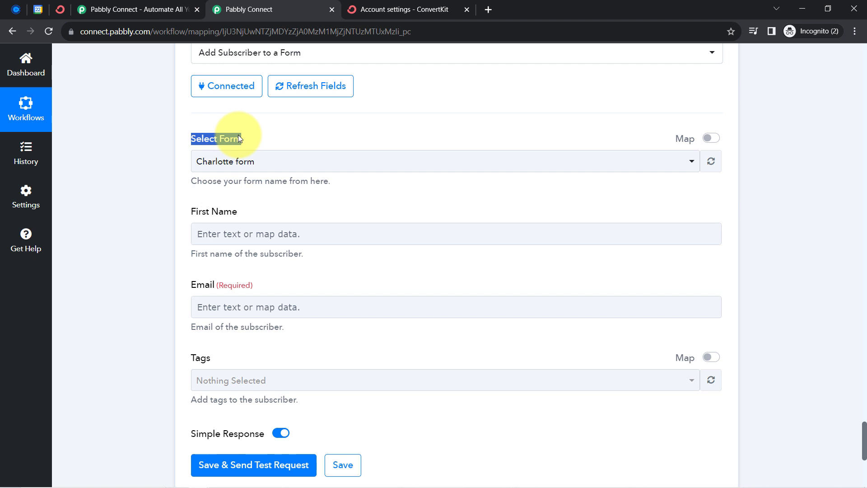
pyautogui.click(226, 163)
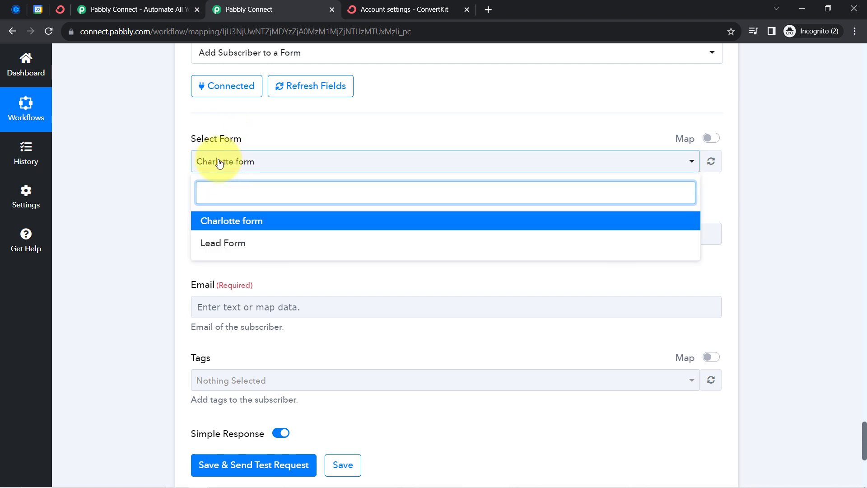
pyautogui.click(158, 232)
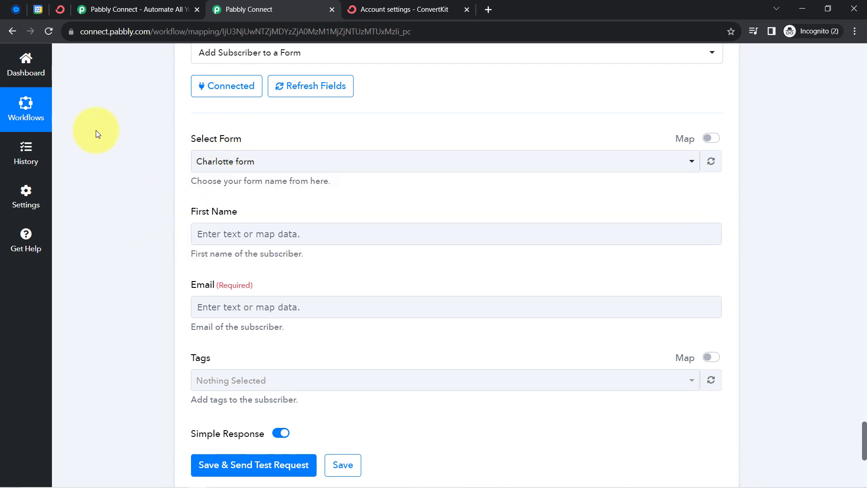
# Step: Switch to ConvertKit and check the existing forms under Landing Pages & Forms
pyautogui.click(57, 9)
pyautogui.click(105, 64)
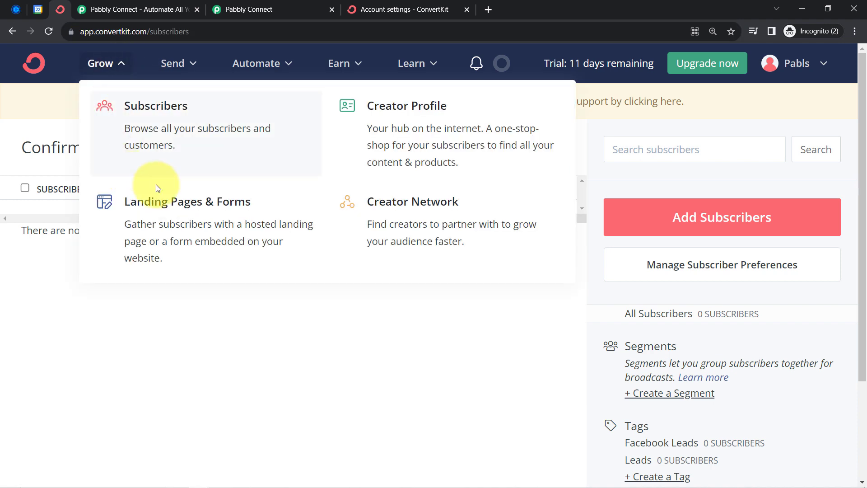
pyautogui.click(151, 207)
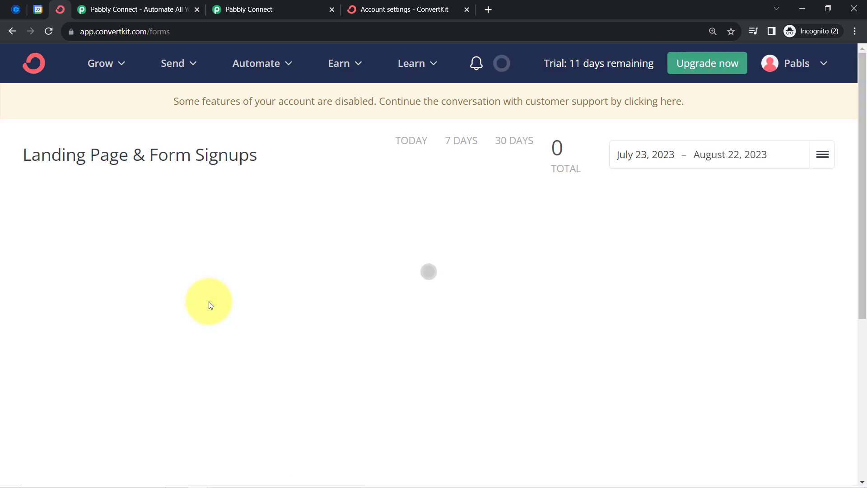
pyautogui.scroll(-5, 245, 286)
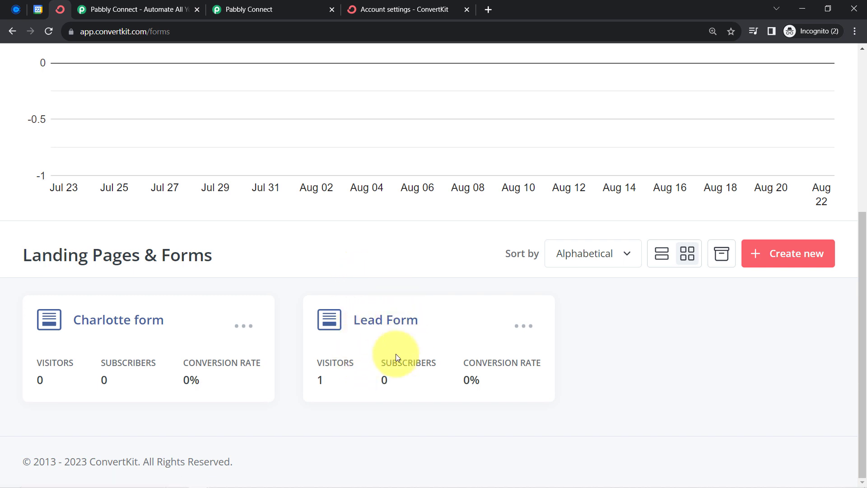
pyautogui.scroll(1, 371, 330)
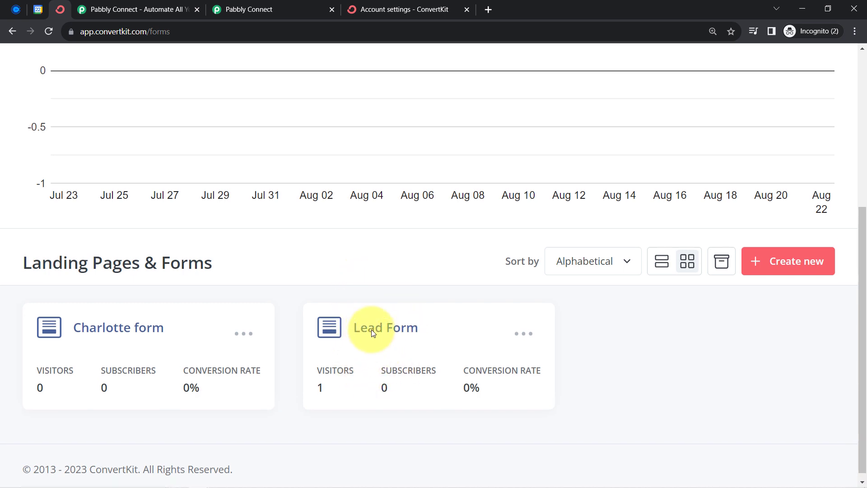
pyautogui.scroll(5, 371, 329)
# Step: Switch back to the Pabbly Connect workflow and select Lead Form as the form for new subscribers
pyautogui.click(251, 9)
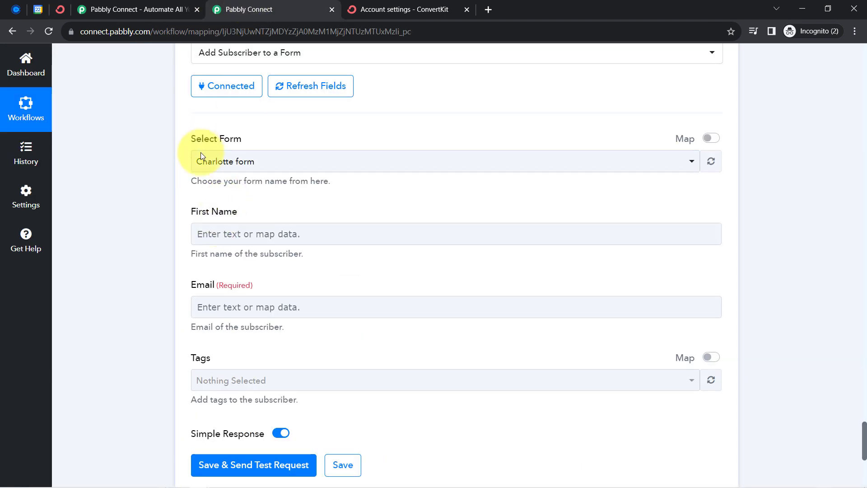
pyautogui.click(200, 156)
pyautogui.click(209, 241)
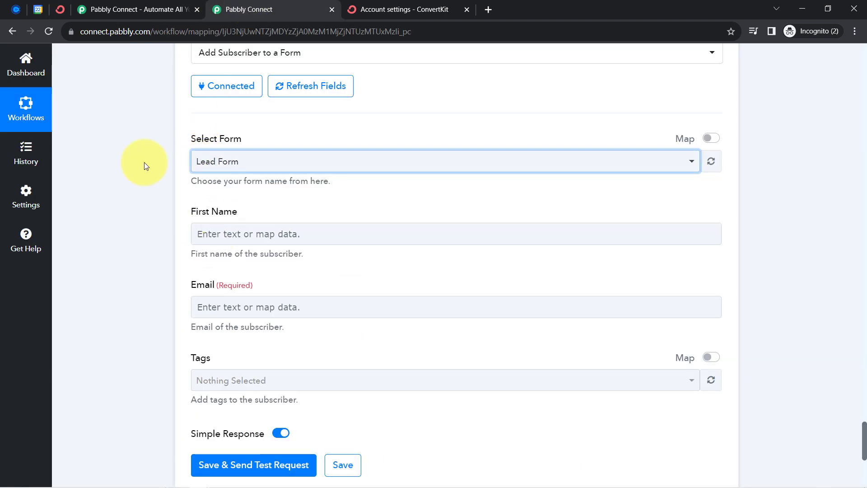
# Step: Map the ConvertKit action's First Name to Res3 Resource First Name from the Calendly trigger's response
pyautogui.scroll(-1, 145, 162)
pyautogui.click(212, 154)
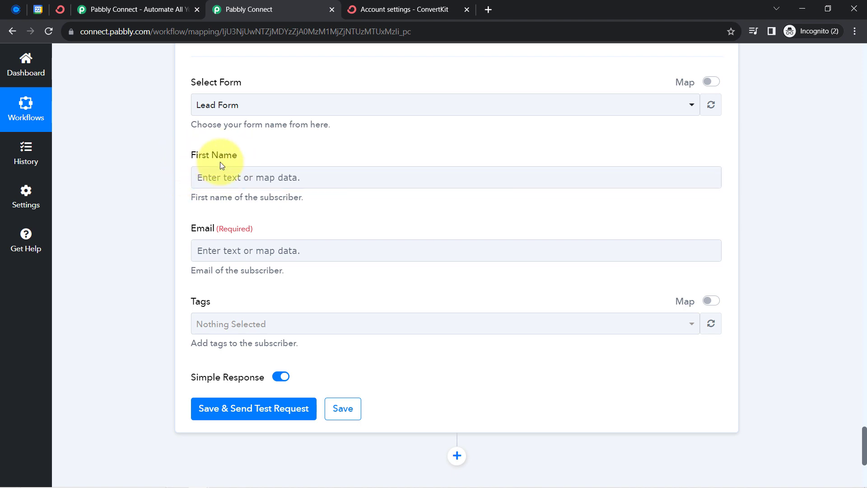
pyautogui.click(203, 178)
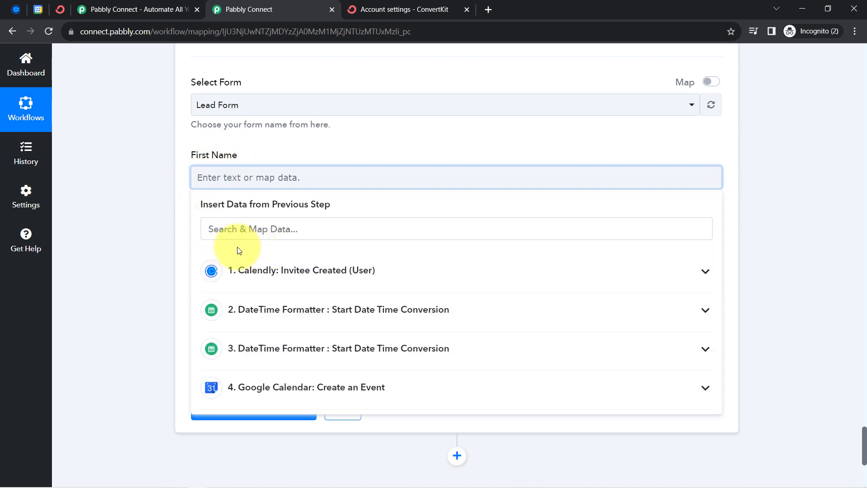
pyautogui.click(255, 266)
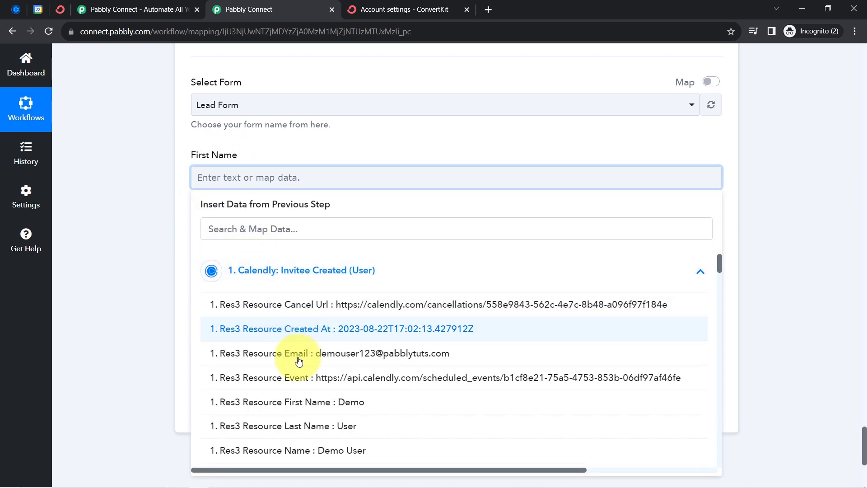
pyautogui.click(287, 348)
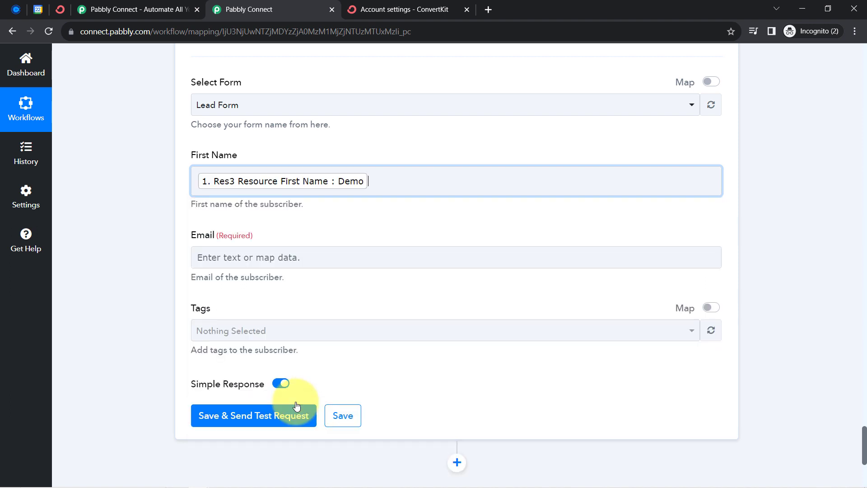
pyautogui.click(161, 192)
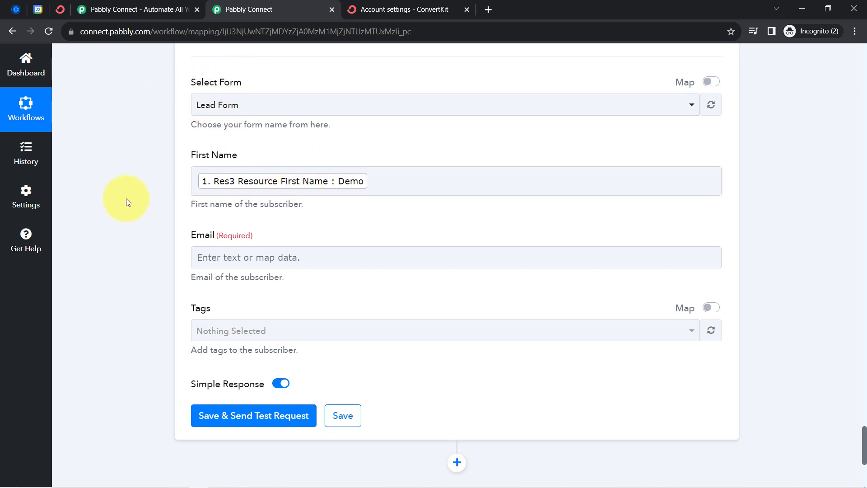
# Step: Find the address data by searching for @ and map the subscriber's Email to Res3 Resource Email from the Calendly trigger
pyautogui.scroll(-1, 129, 187)
pyautogui.click(201, 198)
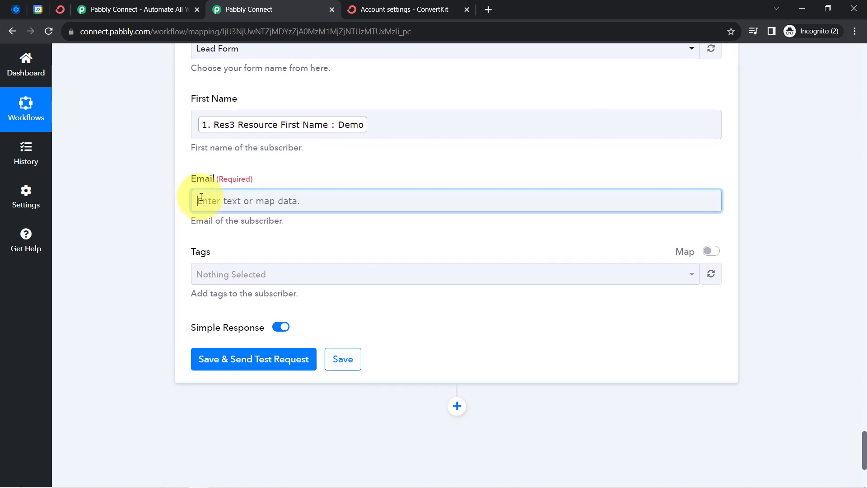
pyautogui.click(219, 251)
pyautogui.write('@')
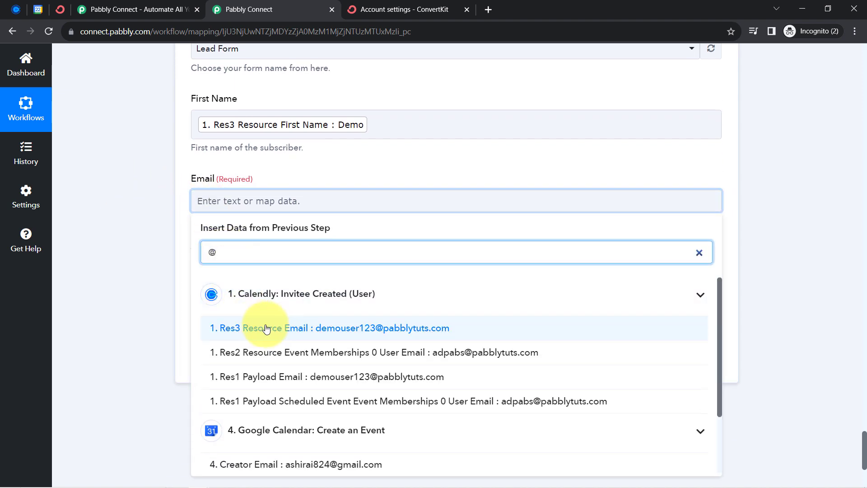
pyautogui.click(279, 328)
# Step: Assign the Leads tag to the new ConvertKit subscribers
pyautogui.scroll(-4, 159, 182)
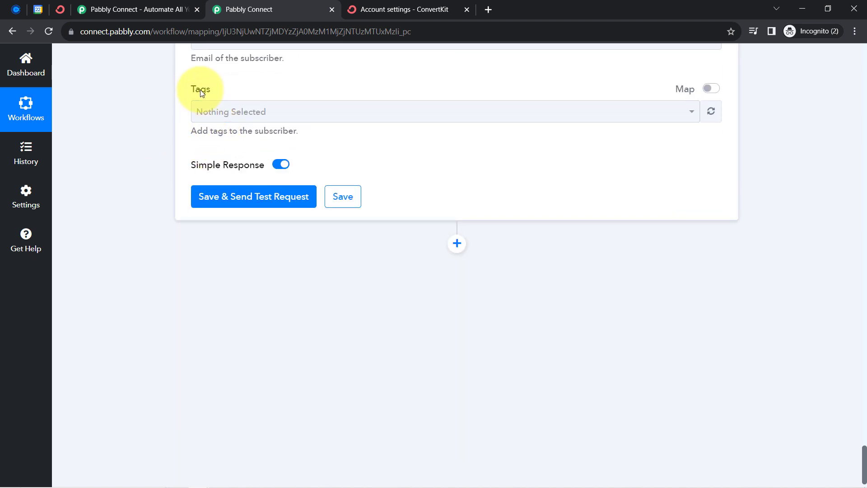
pyautogui.click(209, 110)
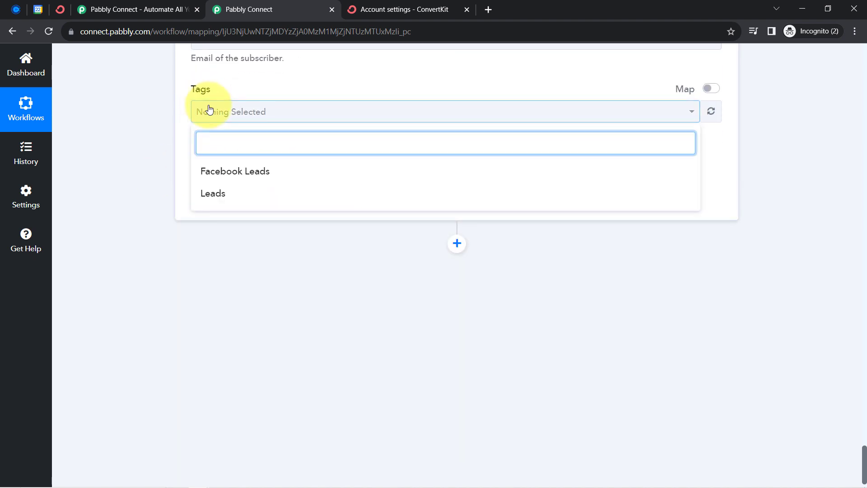
pyautogui.click(213, 194)
pyautogui.click(141, 132)
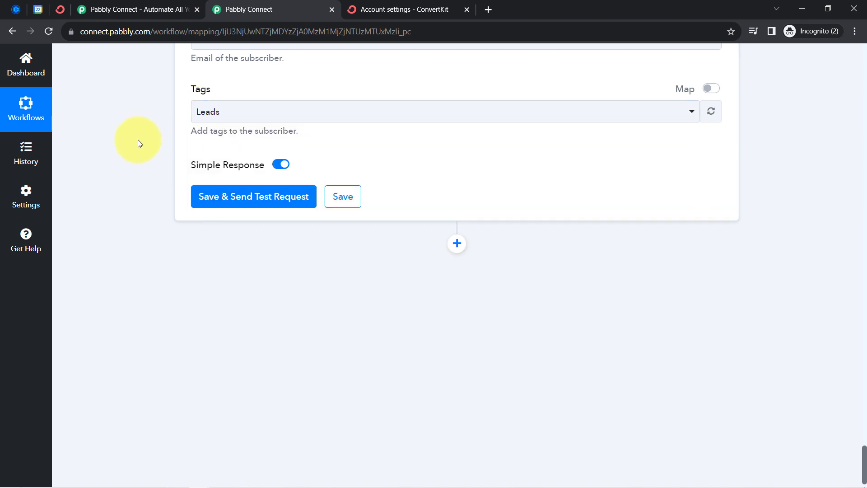
# Step: Save the ConvertKit action with a test request and check the response received
pyautogui.click(214, 197)
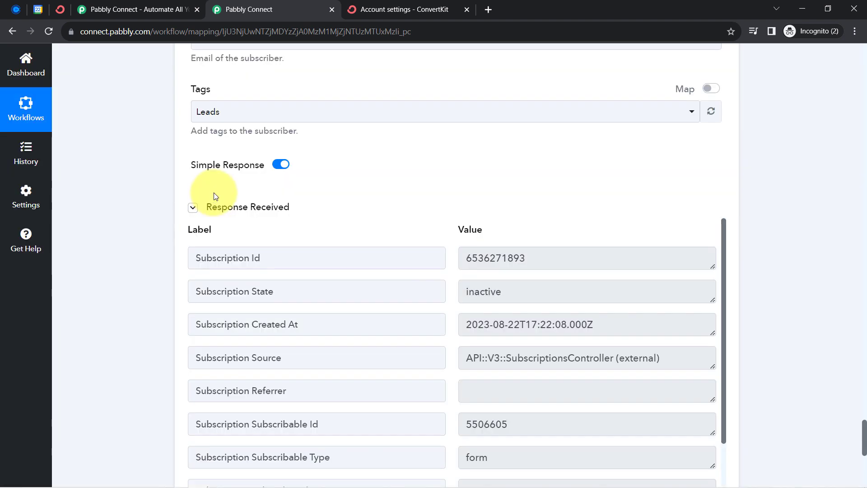
pyautogui.click(258, 208)
pyautogui.click(264, 209)
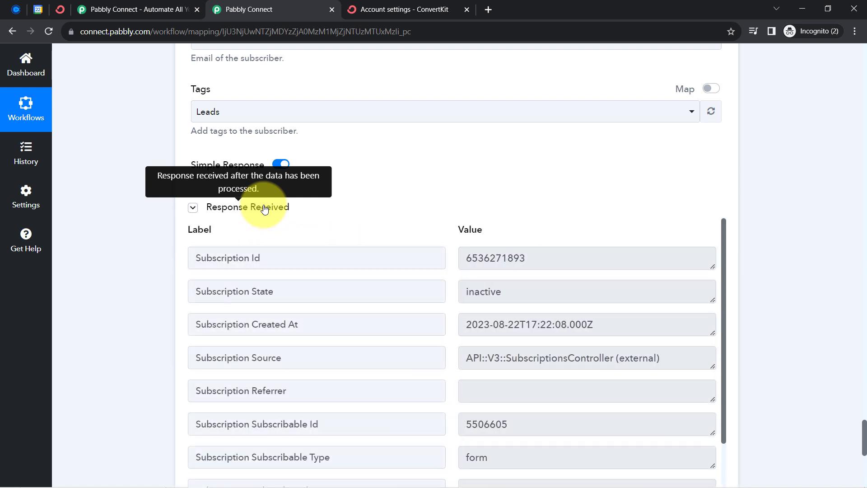
# Step: Switch to ConvertKit and list All Subscribers to check whether the test invitee was added
pyautogui.click(60, 8)
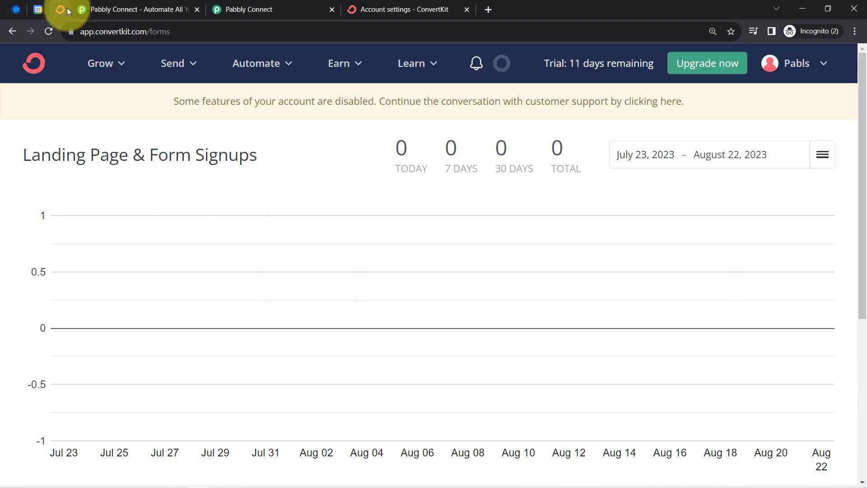
pyautogui.click(125, 66)
pyautogui.click(129, 119)
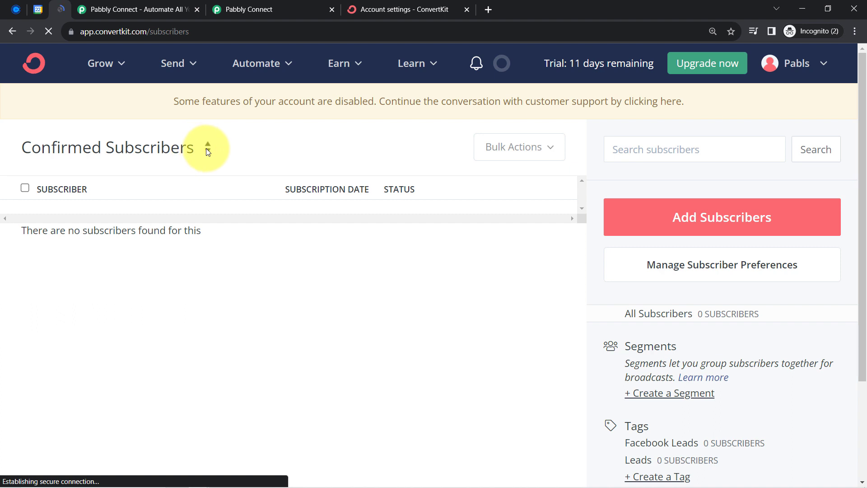
pyautogui.click(206, 148)
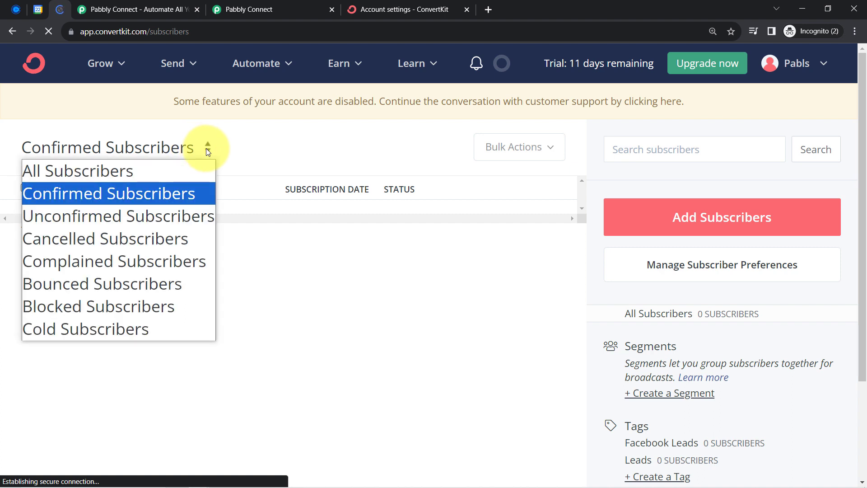
pyautogui.click(106, 174)
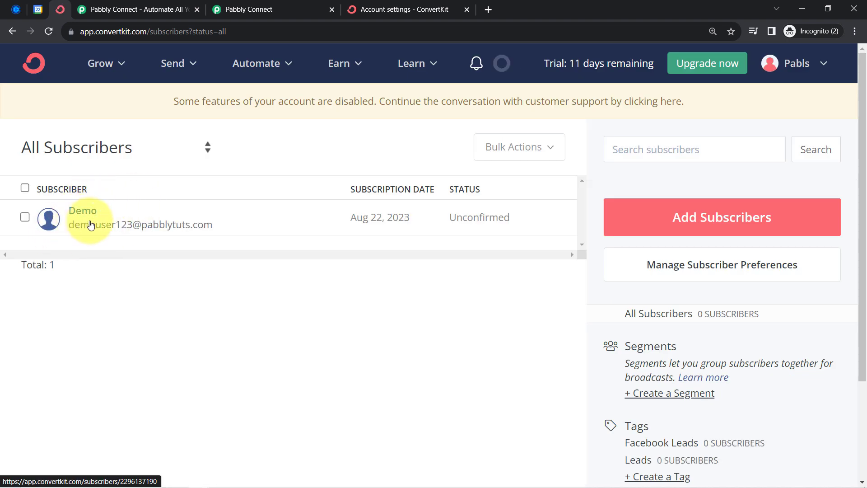
pyautogui.click(115, 32)
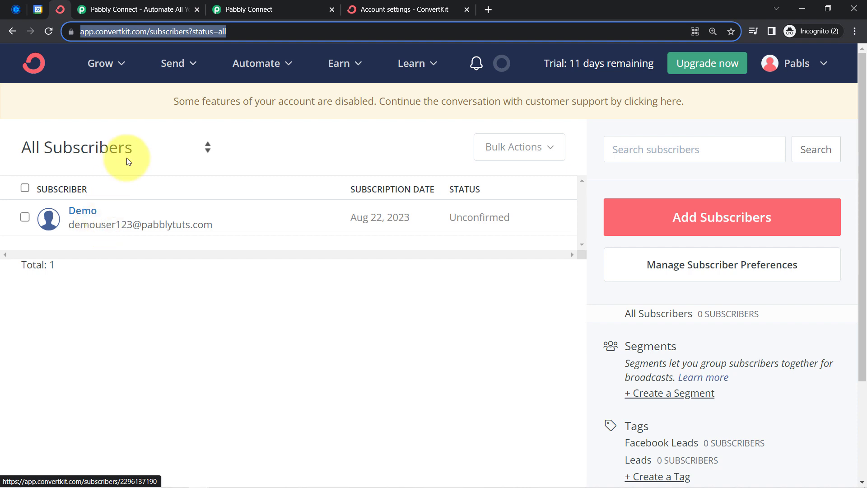
# Step: Close the extra Pabbly Connect tab, return to the workflow and collapse the Calendly trigger and the first Date/Time Formatter step
pyautogui.click(197, 10)
pyautogui.click(134, 6)
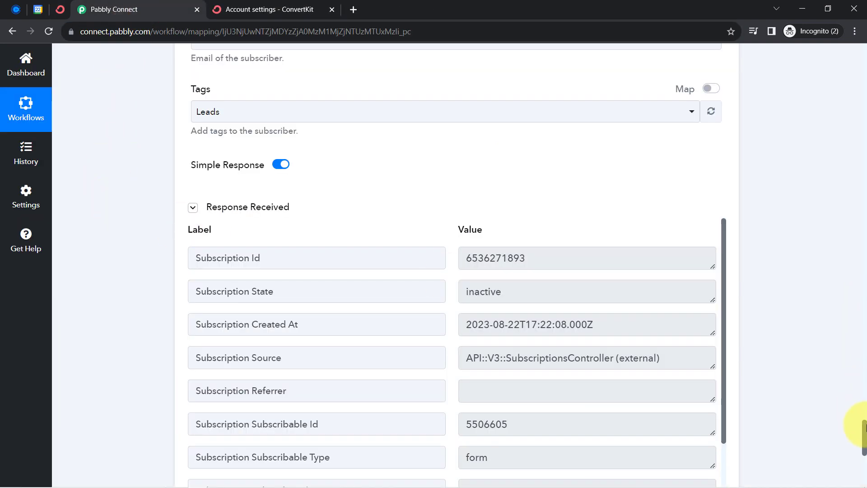
pyautogui.moveTo(864, 436); pyautogui.dragTo(865, 58)
pyautogui.scroll(2, 864, 59)
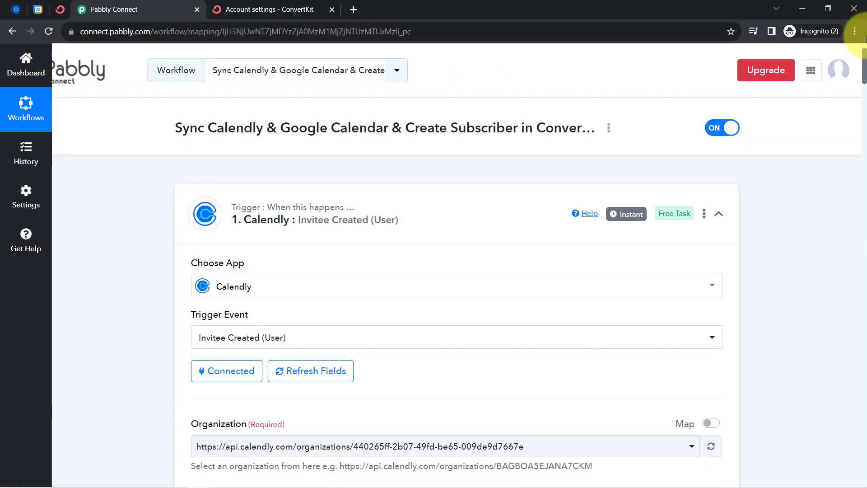
pyautogui.click(269, 222)
pyautogui.click(251, 323)
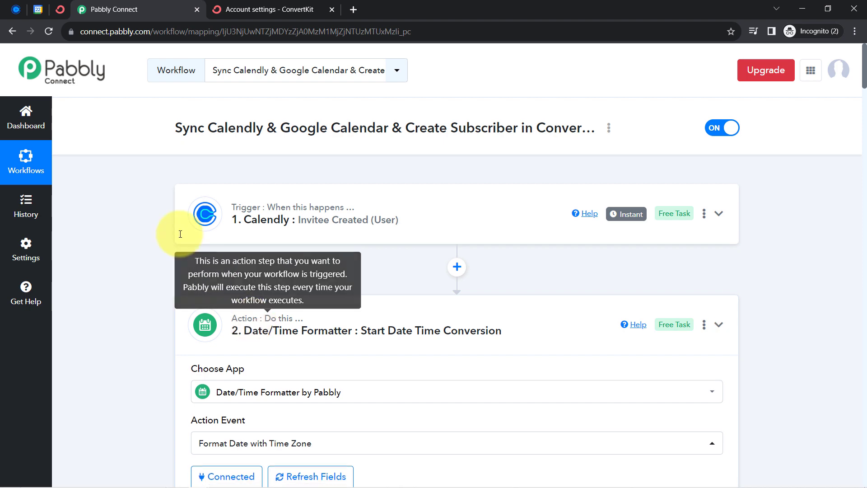
# Step: Rename workflow step 3 as "Date/Time Formatter : End Date Time Conversion"
pyautogui.scroll(-1, 160, 247)
pyautogui.scroll(-4, 181, 276)
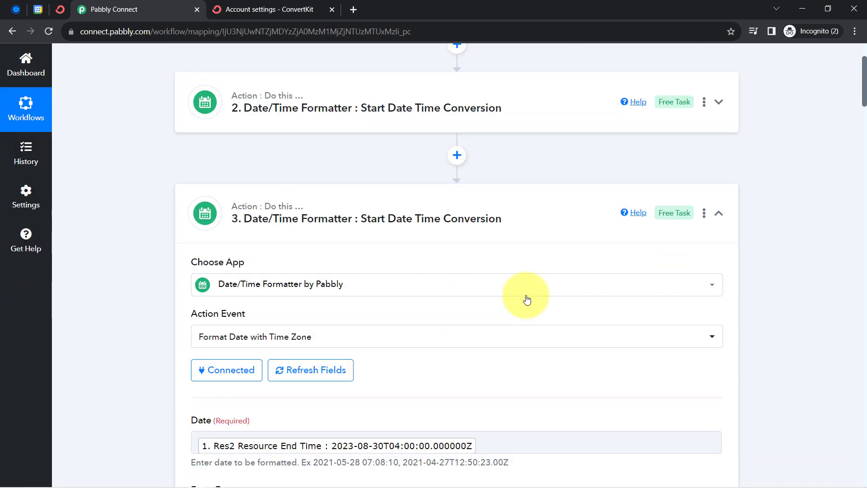
pyautogui.click(703, 212)
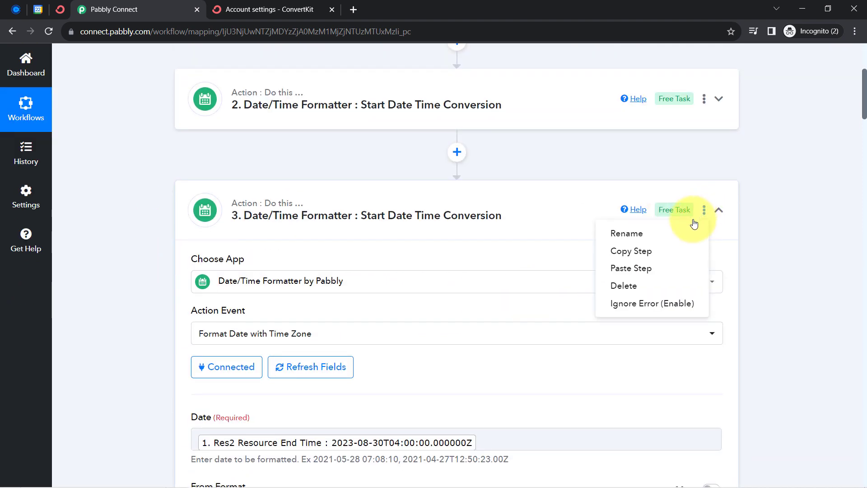
pyautogui.click(641, 231)
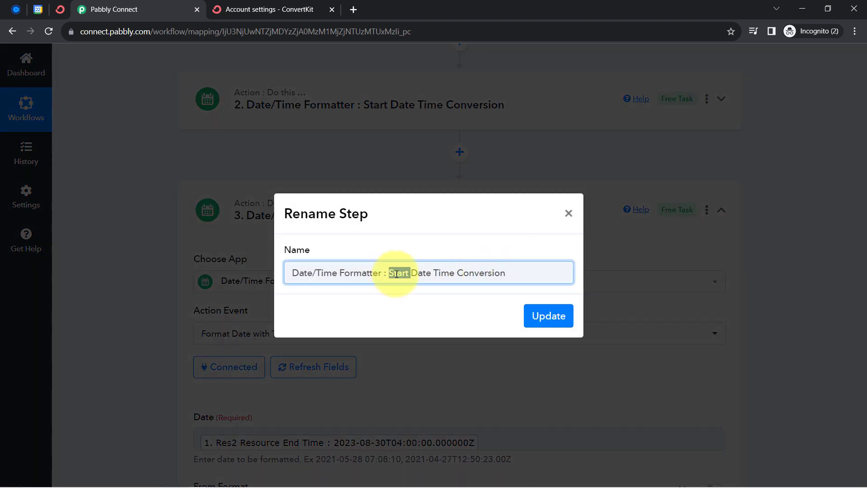
pyautogui.write('End')
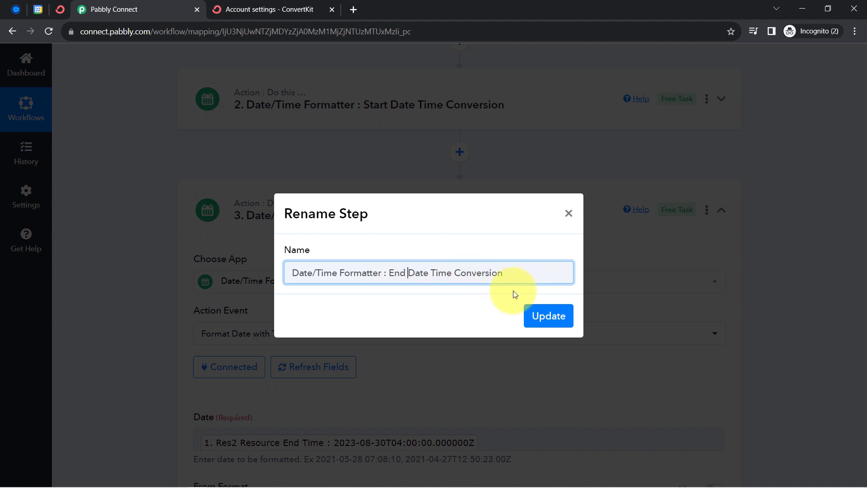
pyautogui.click(544, 315)
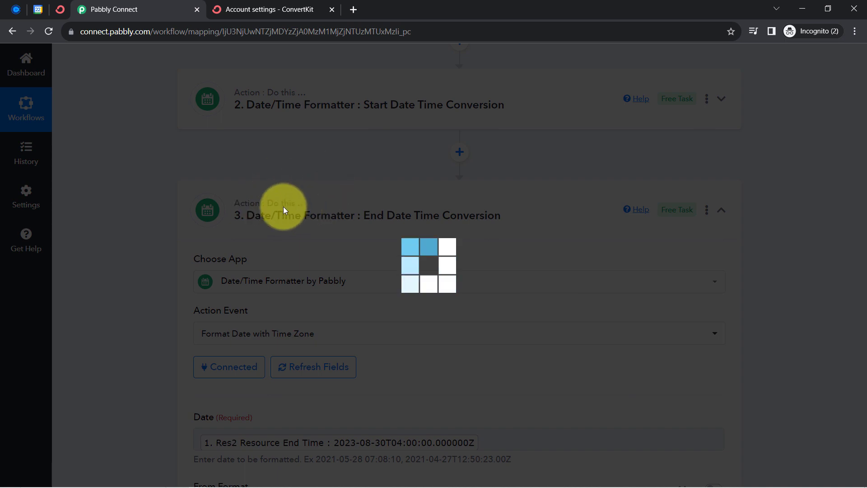
# Step: Collapse the second Date/Time Formatter, Google Calendar and ConvertKit steps for an overview of the workflow
pyautogui.scroll(-4, 284, 226)
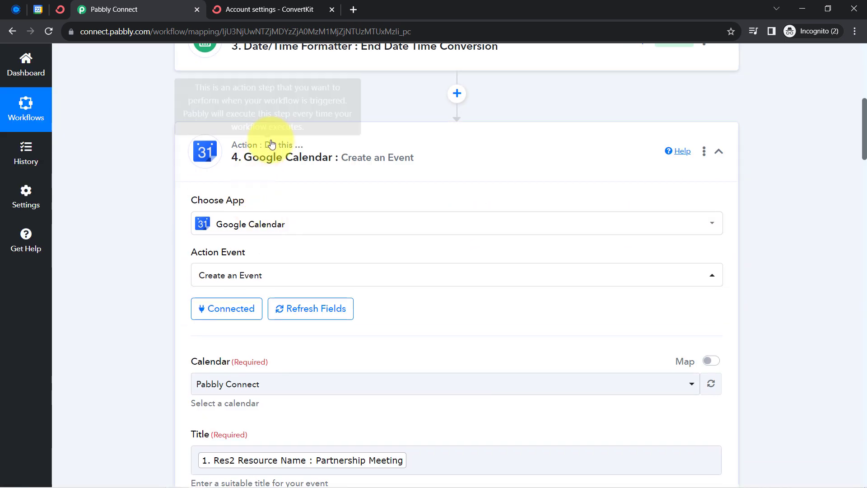
pyautogui.scroll(-10, 239, 210)
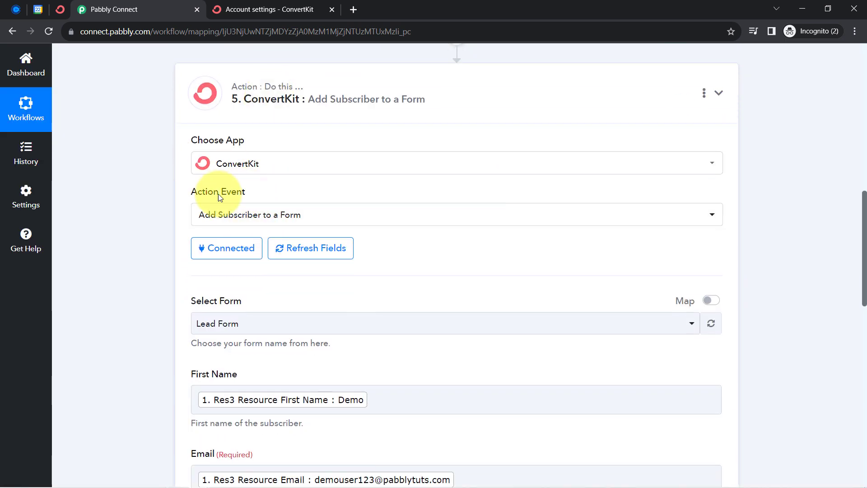
pyautogui.scroll(11, 176, 247)
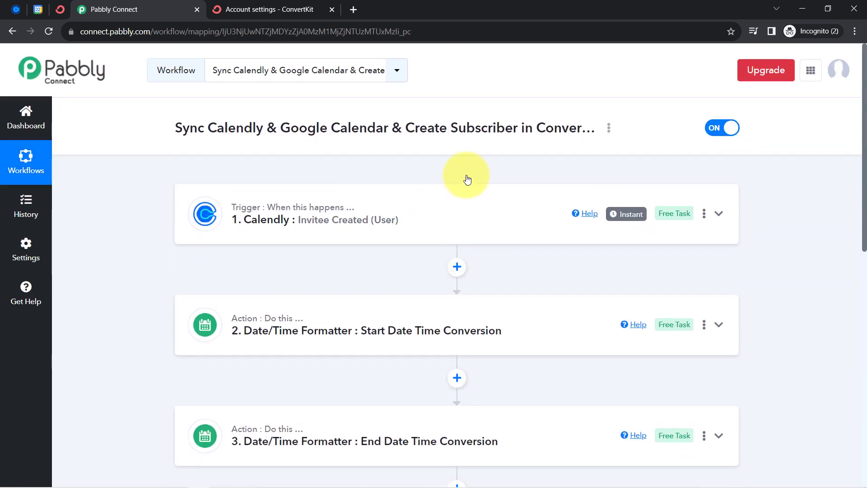
# Step: Copy the workflow's share link and close the sharing dialog
pyautogui.click(609, 129)
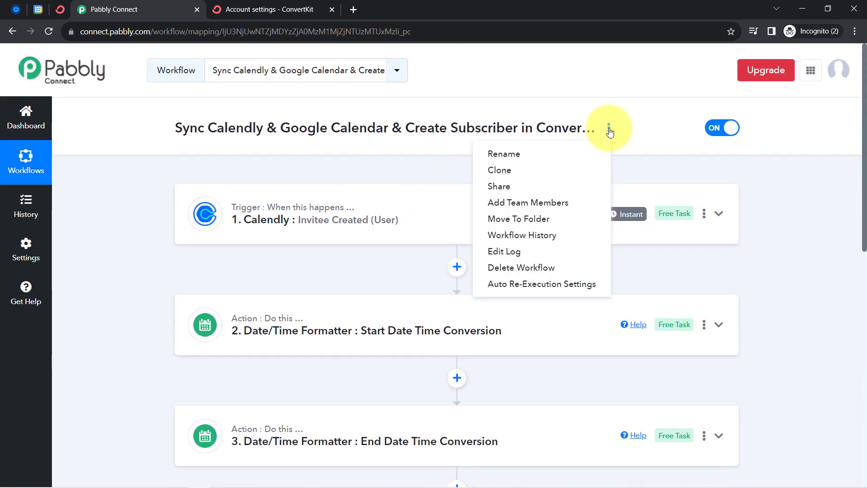
pyautogui.click(522, 186)
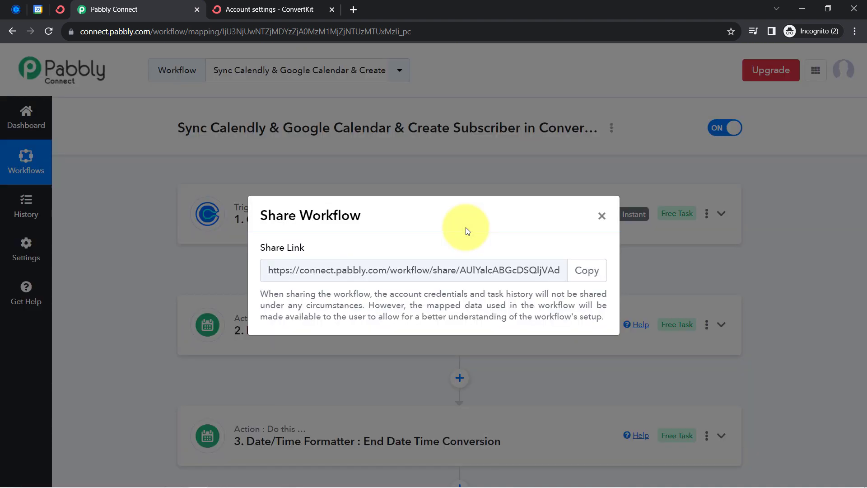
pyautogui.click(581, 271)
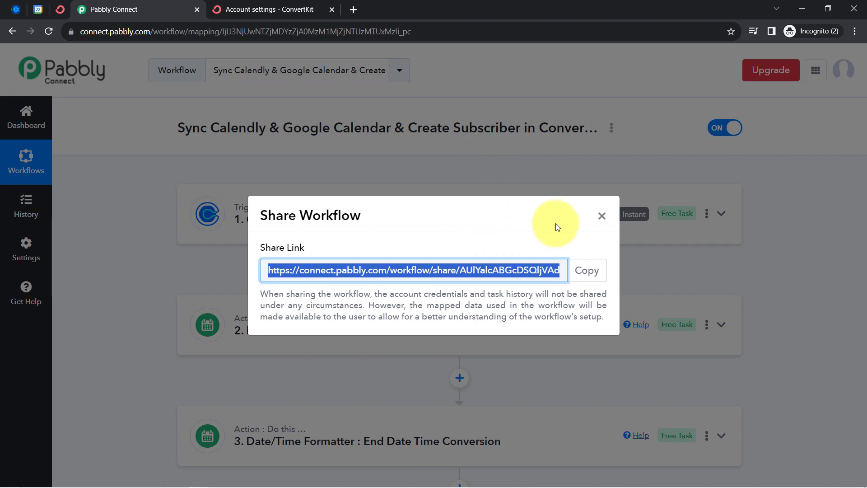
pyautogui.click(601, 216)
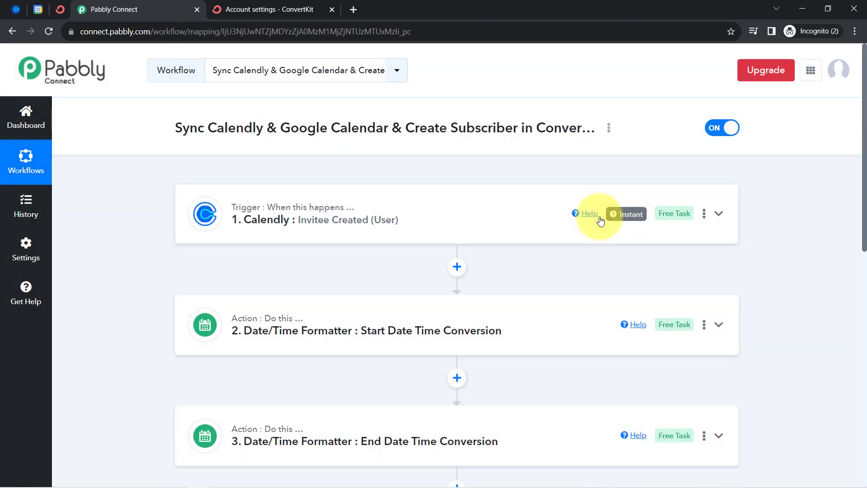